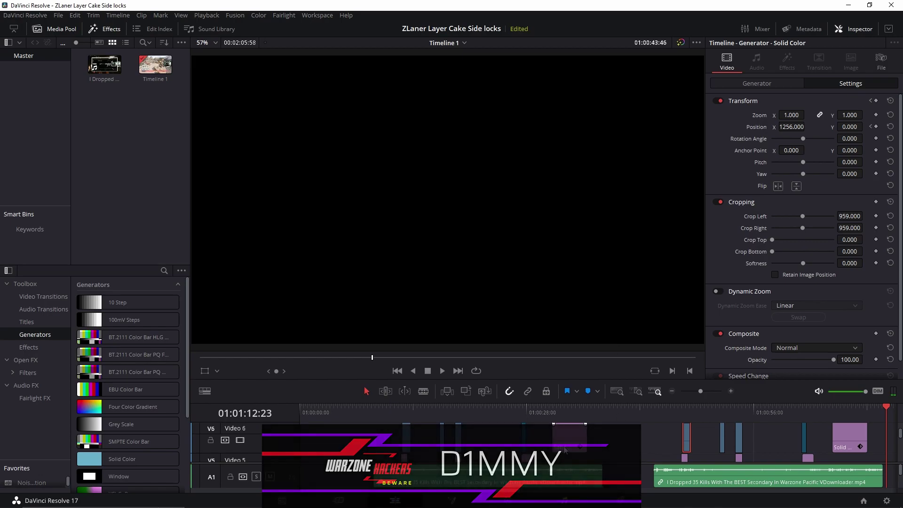
# Review the second gameplay clip frame by frame from its start at 01:00:43:46 to 01:00:46:27
pyautogui.scroll(1, 612, 437)
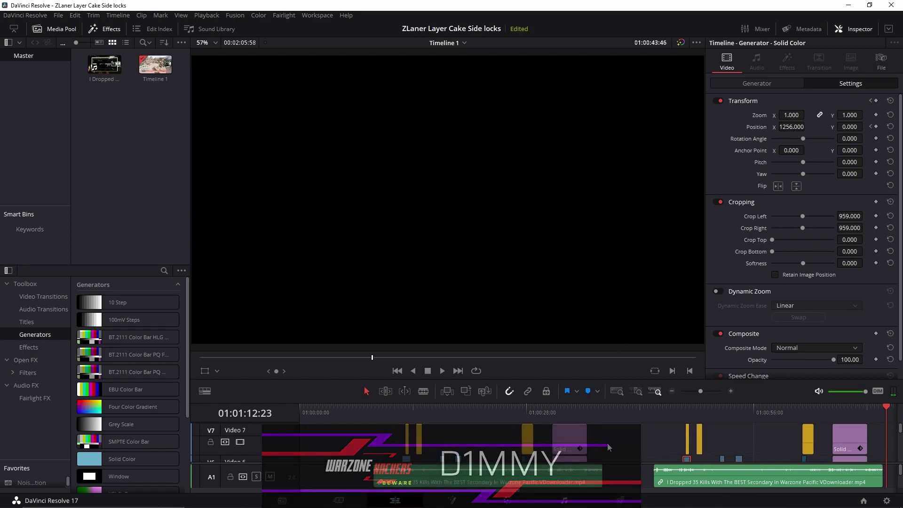
pyautogui.click(654, 406)
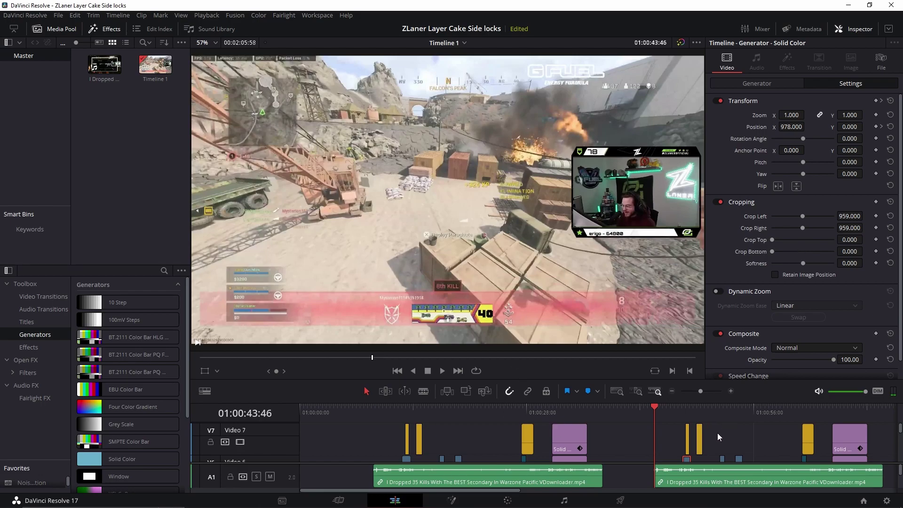
pyautogui.click(687, 459)
pyautogui.press('Right')
pyautogui.press('Right')
pyautogui.press('Right')
pyautogui.press('Right')
pyautogui.press('Right')
pyautogui.press('Right')
pyautogui.press('Right')
pyautogui.press('Right')
pyautogui.press('Right')
pyautogui.press('Right')
pyautogui.press('Right')
pyautogui.press('Right')
pyautogui.press('Right')
pyautogui.press('Right')
pyautogui.press('Right')
pyautogui.press('Right')
pyautogui.press('Right')
pyautogui.press('Right')
pyautogui.press('Right')
pyautogui.press('Right')
pyautogui.press('Right')
pyautogui.press('Right')
pyautogui.press('Right')
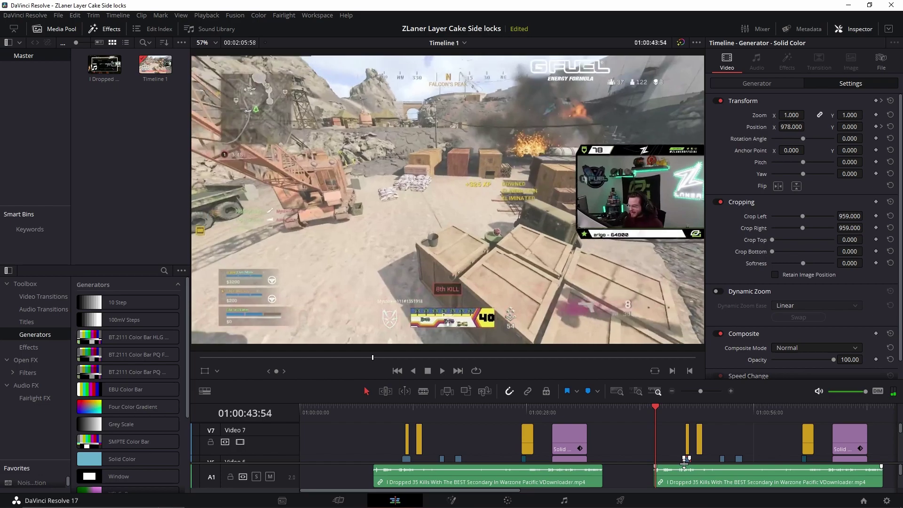
pyautogui.press('Right')
pyautogui.press('Right')
pyautogui.press('Right')
pyautogui.press('Right')
pyautogui.press('Right')
pyautogui.press('Right')
pyautogui.press('Right')
pyautogui.press('Right')
pyautogui.press('Right')
pyautogui.press('Right')
pyautogui.press('Right')
pyautogui.press('Right')
pyautogui.press('Right')
pyautogui.press('Right')
pyautogui.press('Right')
pyautogui.press('Right')
pyautogui.press('Right')
pyautogui.press('Right')
pyautogui.press('Right')
pyautogui.press('Right')
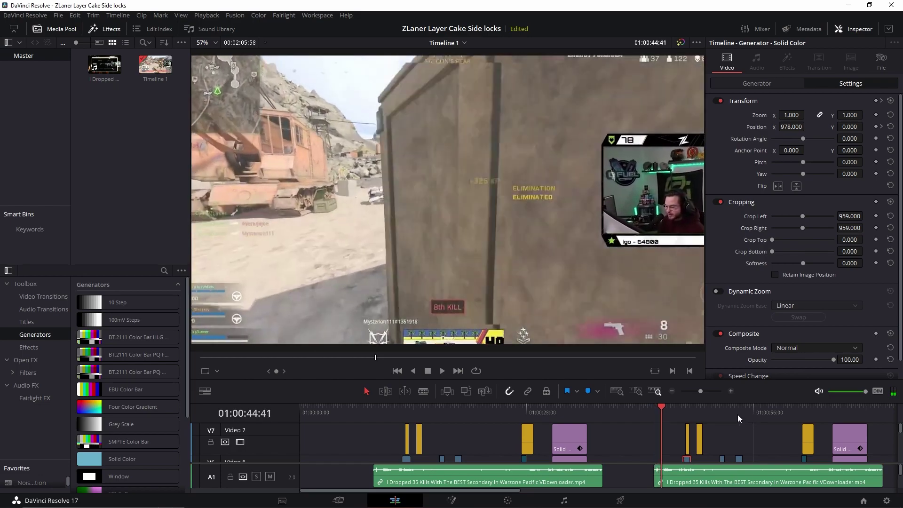
pyautogui.press('Right')
pyautogui.press('Right')
pyautogui.press('Right')
pyautogui.press('Right')
pyautogui.press('Right')
pyautogui.press('Right')
pyautogui.press('Right')
pyautogui.press('Right')
pyautogui.press('Right')
pyautogui.press('Right')
pyautogui.press('Right')
pyautogui.press('Right')
pyautogui.press('Right')
pyautogui.press('Right')
pyautogui.press('Right')
pyautogui.press('Right')
pyautogui.press('Right')
pyautogui.press('Right')
pyautogui.press('Right')
pyautogui.press('Right')
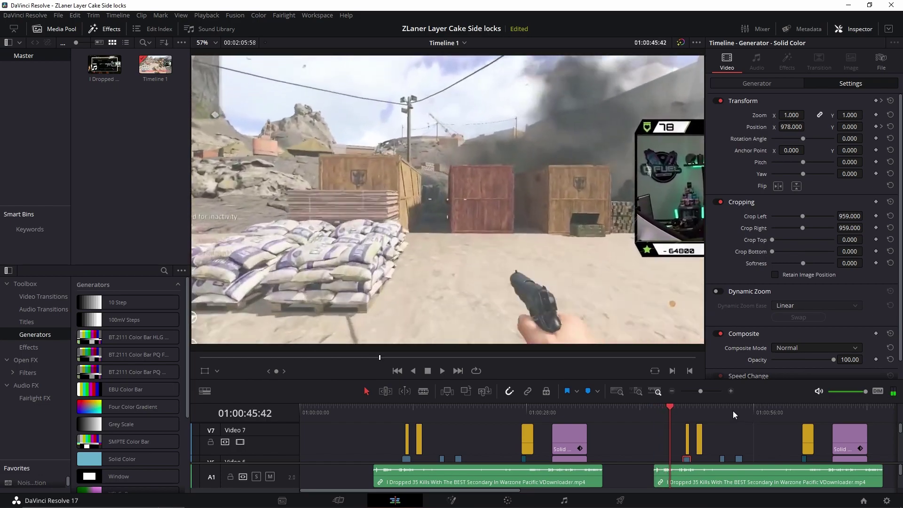
pyautogui.press('Right')
pyautogui.press('Right')
pyautogui.press('Right')
pyautogui.press('Right')
pyautogui.press('Right')
pyautogui.press('Right')
pyautogui.press('Right')
pyautogui.press('Right')
pyautogui.press('Right')
pyautogui.press('Right')
pyautogui.press('Right')
pyautogui.press('Right')
pyautogui.press('Right')
pyautogui.press('Right')
pyautogui.press('Right')
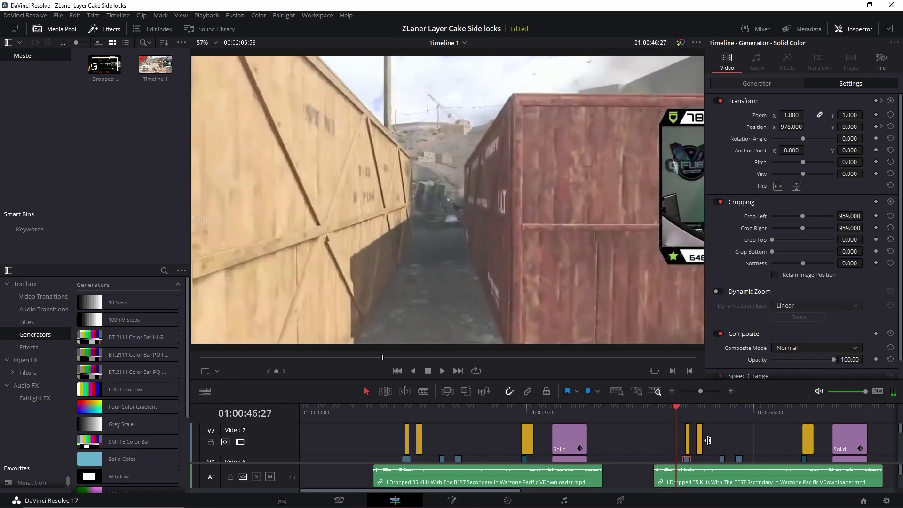
# Look over the overlay tracks Video 3 to Video 6, and play the timeline on to 01:00:47:38
pyautogui.scroll(-2, 661, 443)
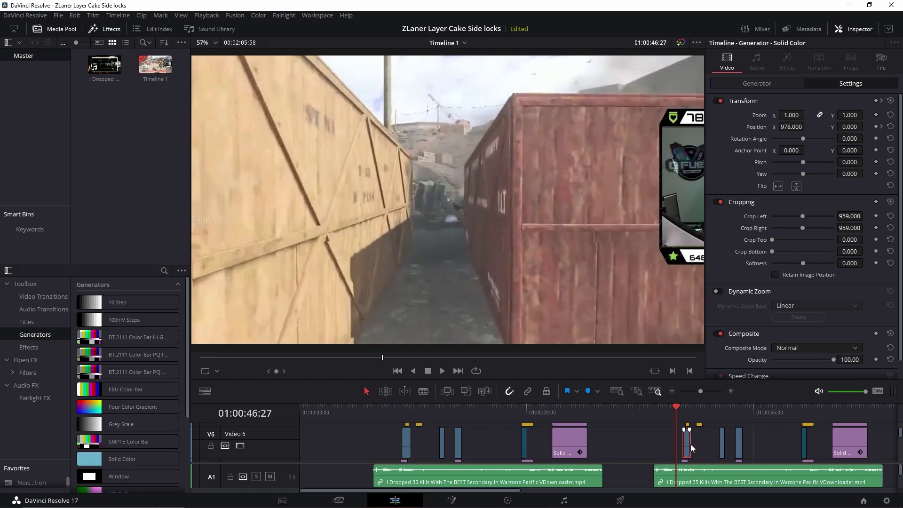
pyautogui.scroll(-2, 687, 438)
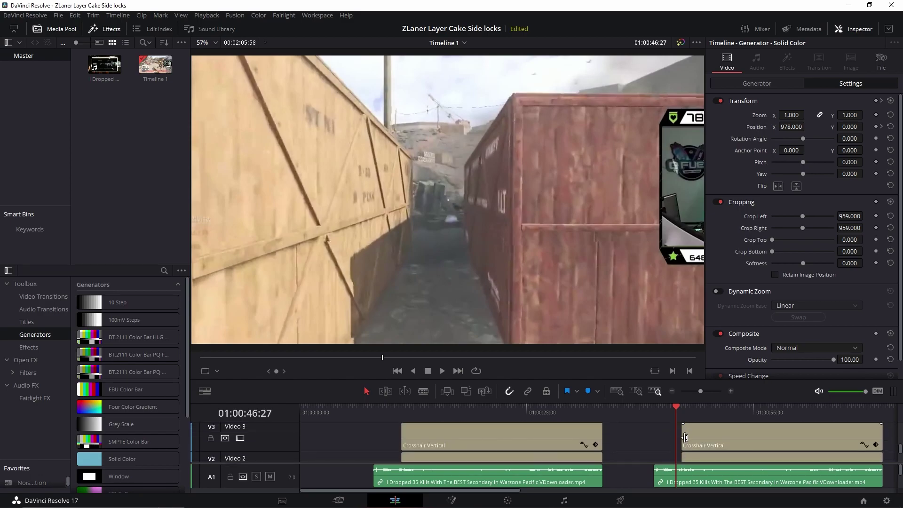
pyautogui.scroll(1, 796, 438)
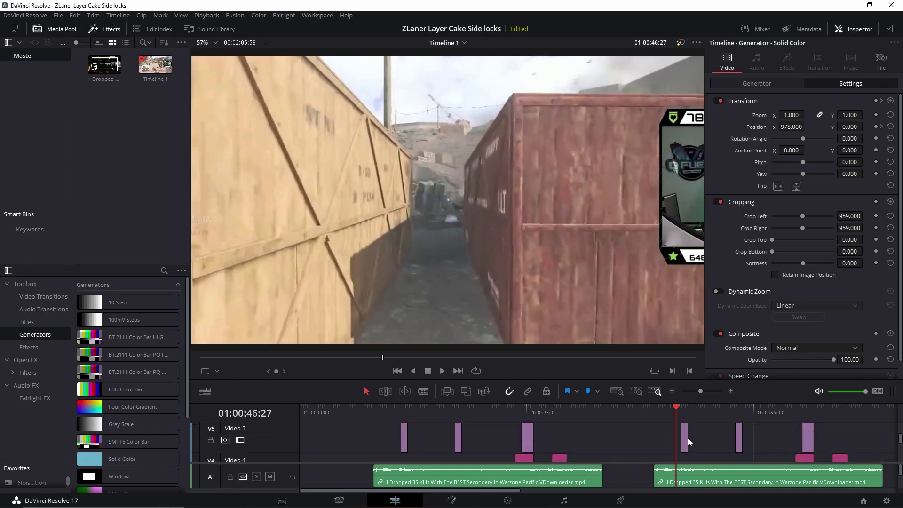
pyautogui.scroll(1, 686, 435)
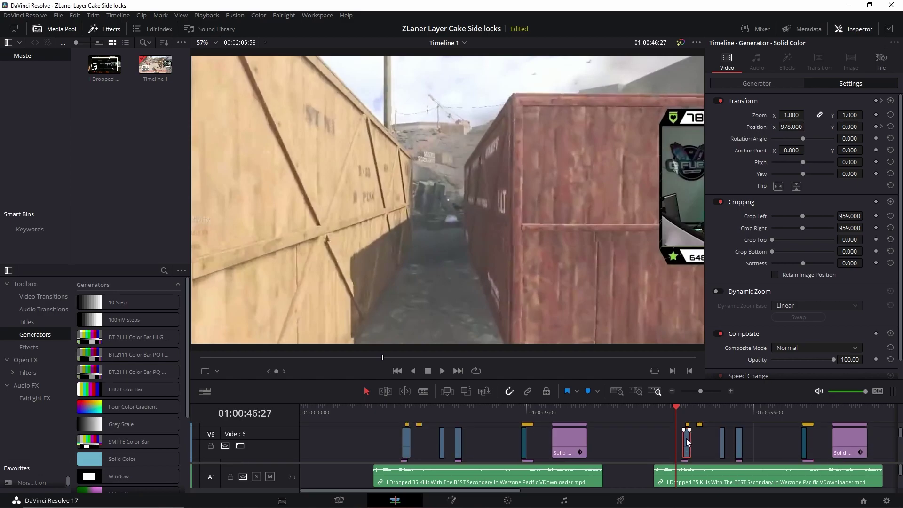
pyautogui.press('space')
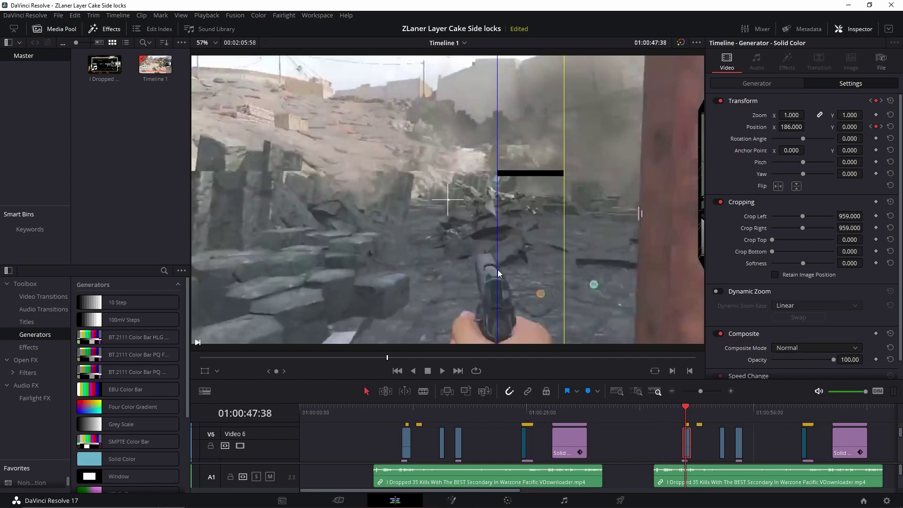
# Compare the position and cropping settings of the Solid Color clips on Video 5 and Video 6 at the playhead
pyautogui.scroll(-1, 574, 324)
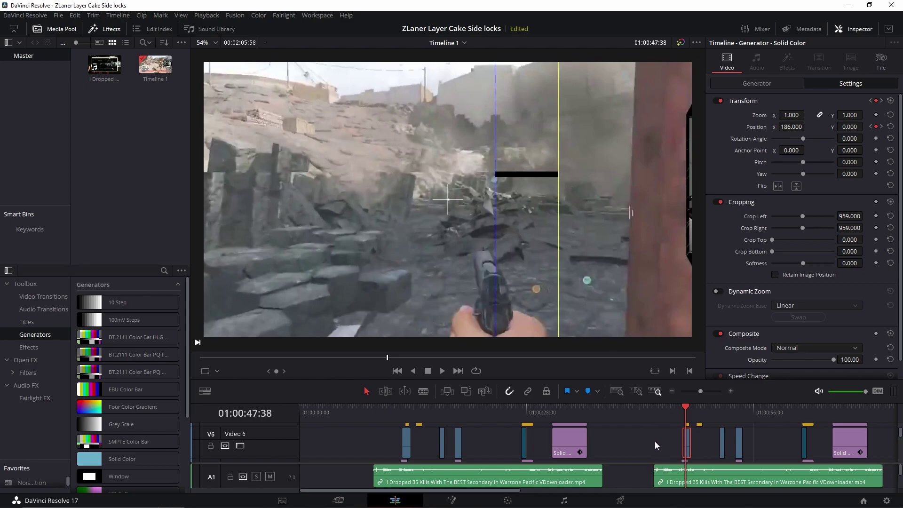
pyautogui.scroll(-2, 654, 442)
pyautogui.click(685, 434)
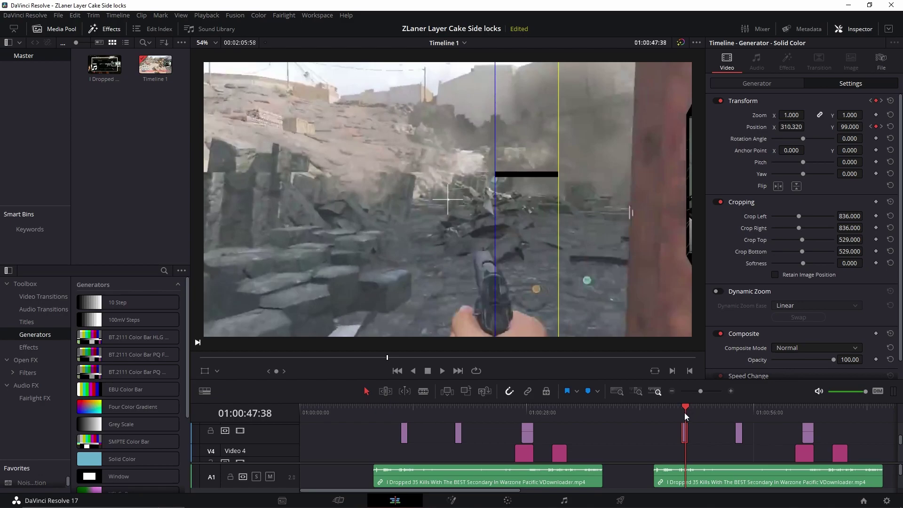
pyautogui.scroll(2, 673, 429)
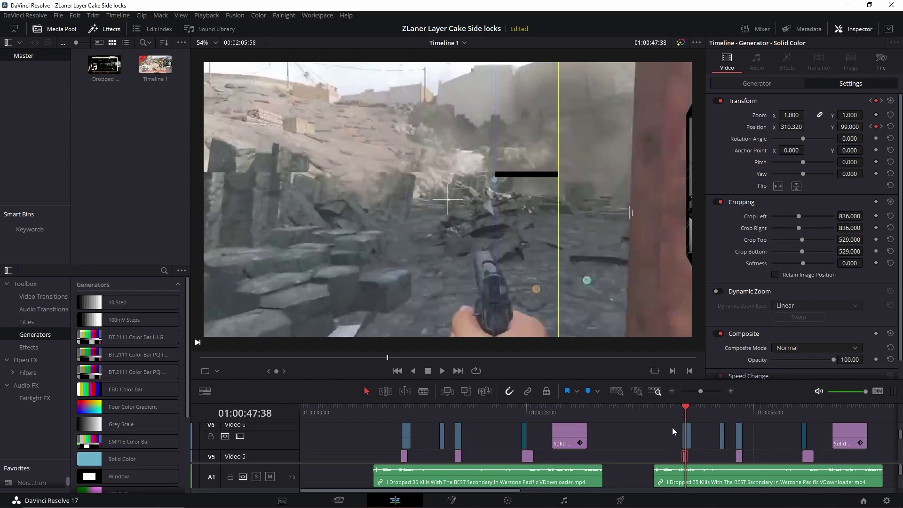
pyautogui.click(687, 439)
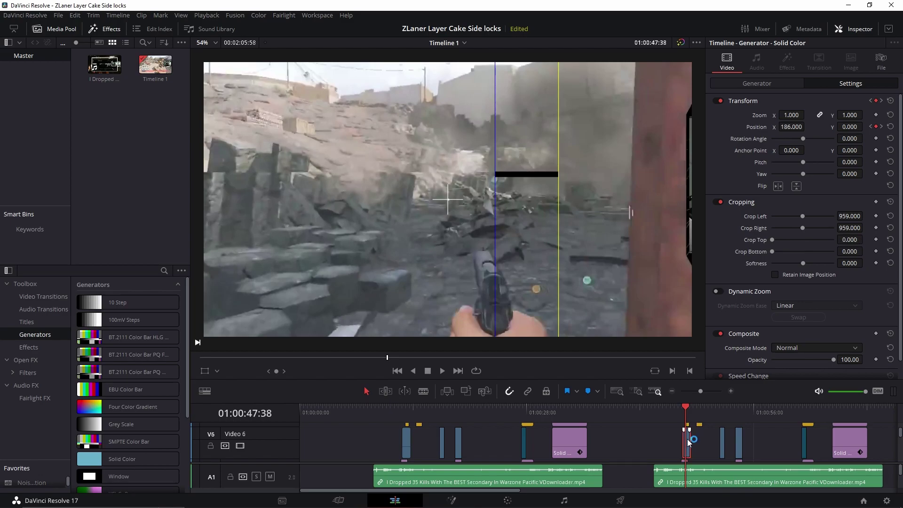
pyautogui.scroll(-1, 685, 450)
pyautogui.click(684, 452)
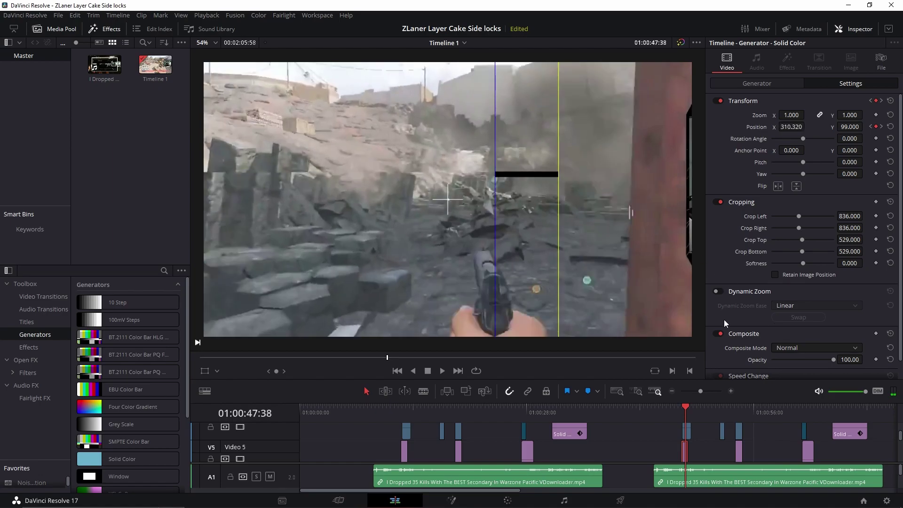
# Examine frame by frame how the Video 5 bar's keyframed position follows the side lock lines, up to 01:00:48:04
pyautogui.press('Right')
pyautogui.press('Right')
pyautogui.press('Right')
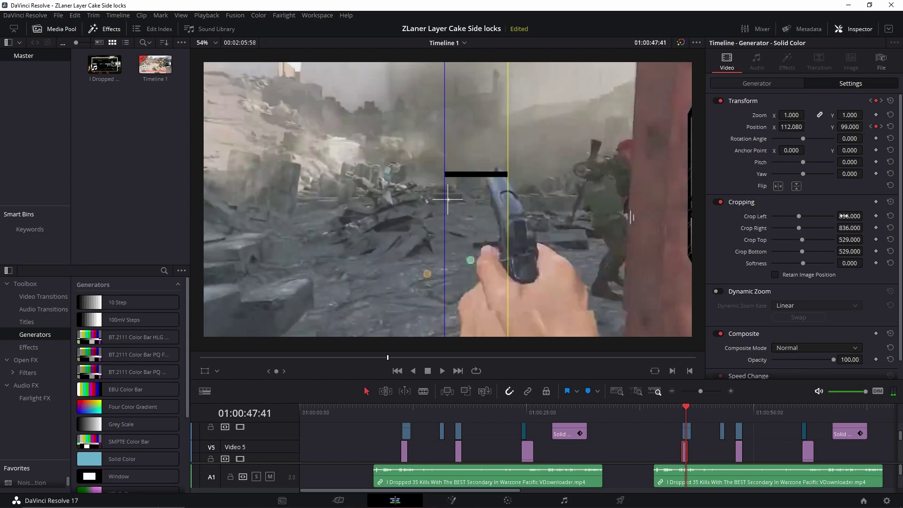
pyautogui.press('Left')
pyautogui.press('Left')
pyautogui.press('Right')
pyautogui.press('Right')
pyautogui.press('Right')
pyautogui.press('Right')
pyautogui.press('Right')
pyautogui.press('Right')
pyautogui.press('Right')
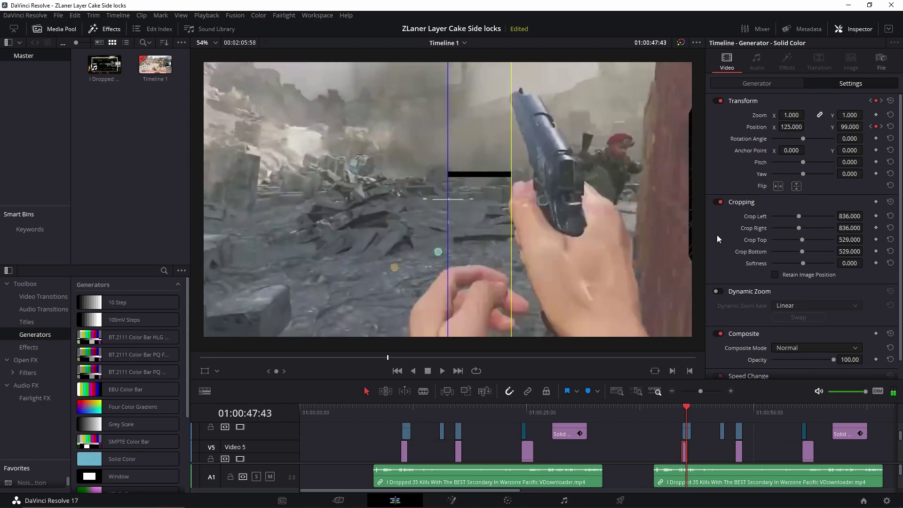
pyautogui.press('Right')
pyautogui.press('Right')
pyautogui.press('Right')
pyautogui.press('Right')
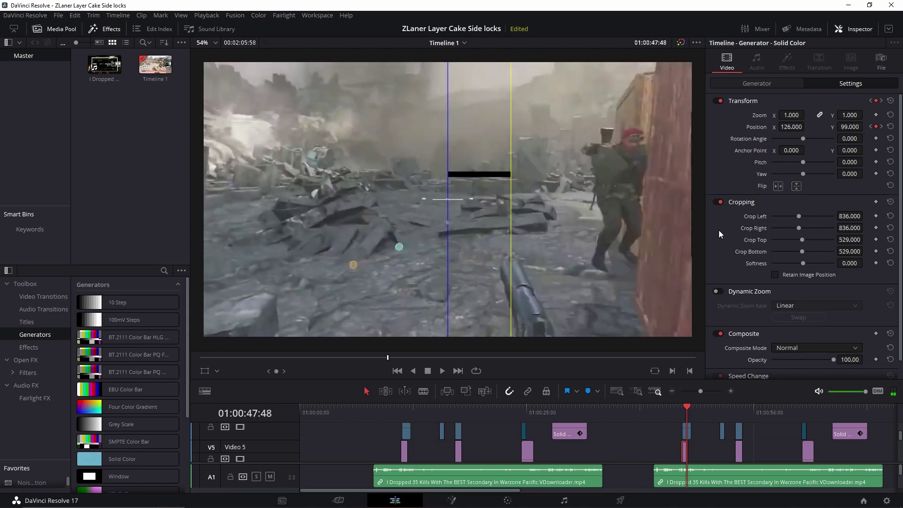
pyautogui.press('Right')
pyautogui.press('Right')
pyautogui.press('Right')
pyautogui.press('Right')
pyautogui.press('Right')
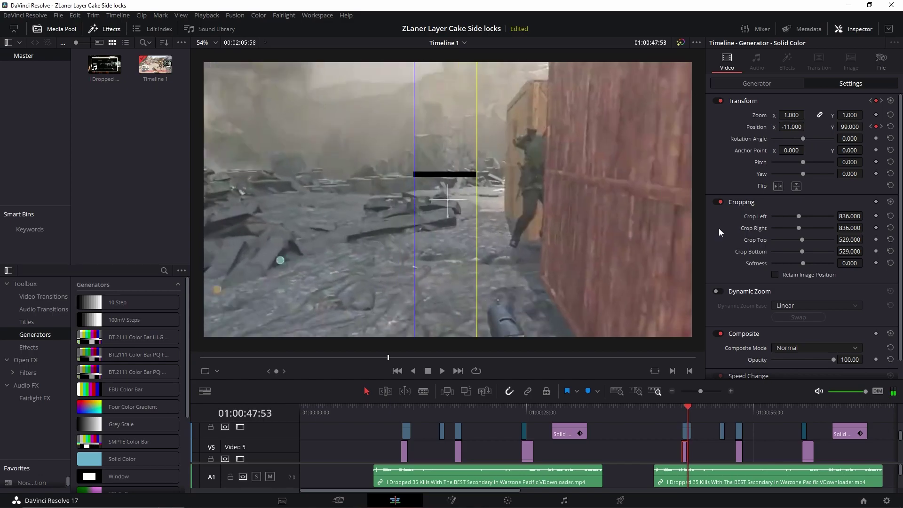
pyautogui.press('Right')
pyautogui.press('Right')
pyautogui.press('Right')
pyautogui.press('Right')
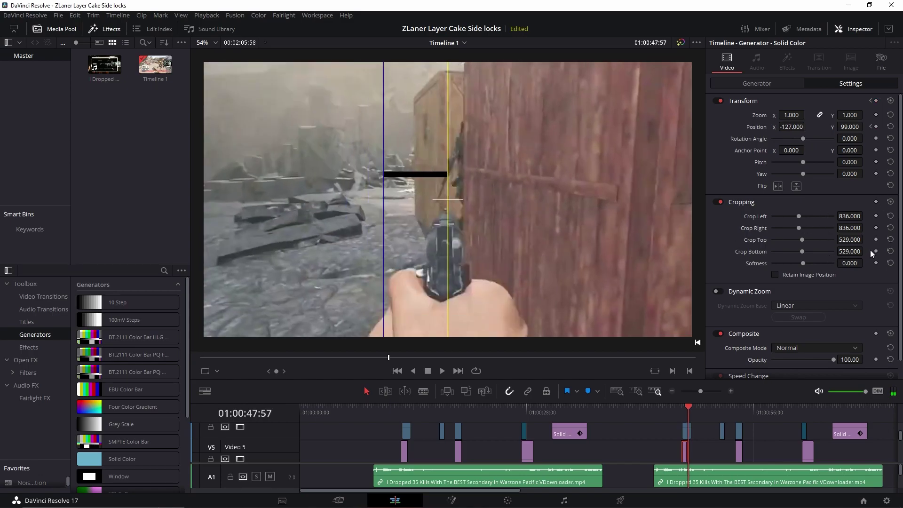
pyautogui.press('Right')
pyautogui.press('Right')
pyautogui.press('Right')
pyautogui.press('Right')
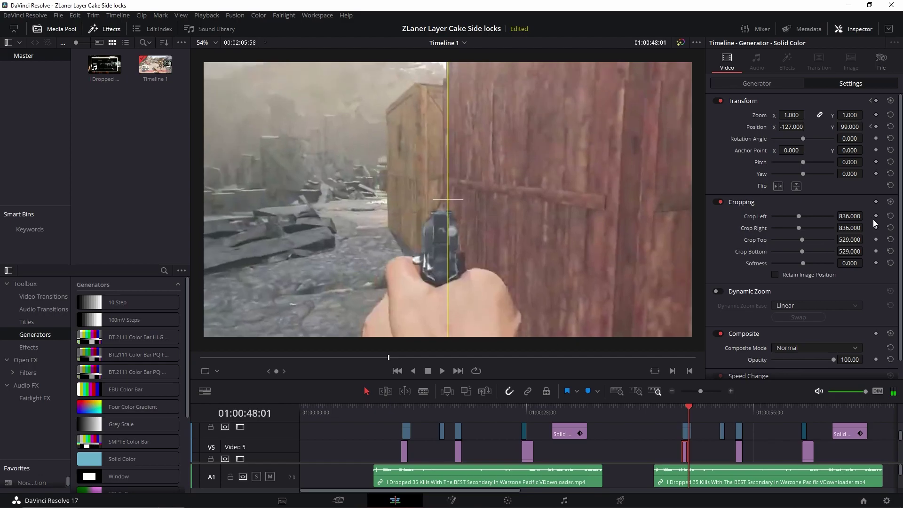
pyautogui.press('Right')
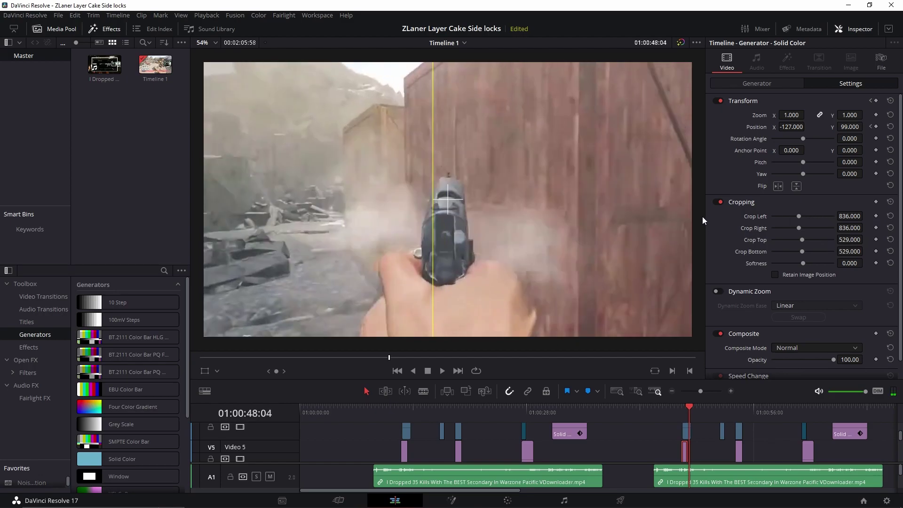
# Review the gameplay frame by frame after the side lock overlays end, from 01:00:48:04 to 01:00:48:42
pyautogui.press('Right')
pyautogui.press('Right')
pyautogui.press('Right')
pyautogui.press('Right')
pyautogui.press('Right')
pyautogui.press('Right')
pyautogui.press('Right')
pyautogui.press('Right')
pyautogui.press('Right')
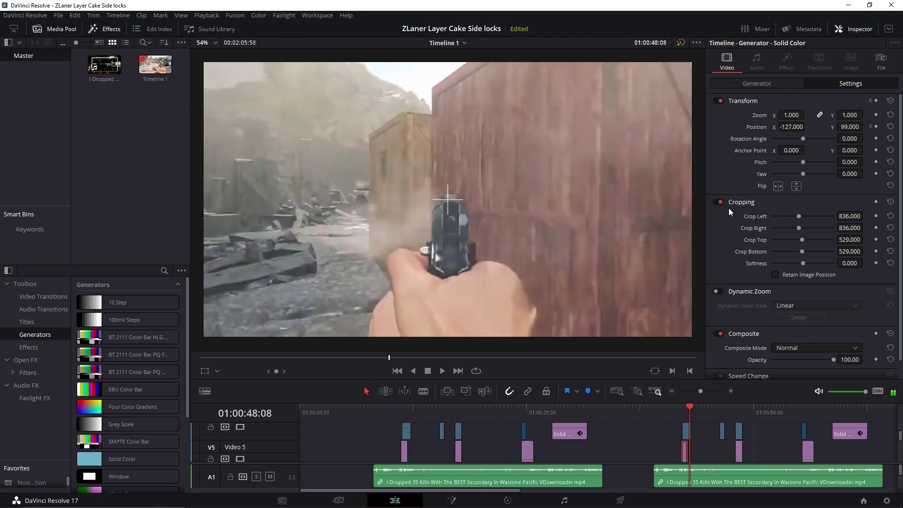
pyautogui.press('Right')
pyautogui.press('Right')
pyautogui.press('Right')
pyautogui.press('Right')
pyautogui.press('Right')
pyautogui.press('Right')
pyautogui.press('Right')
pyautogui.press('Right')
pyautogui.press('Right')
pyautogui.press('Right')
pyautogui.press('Right')
pyautogui.press('Right')
pyautogui.press('Right')
pyautogui.press('Right')
pyautogui.press('Right')
pyautogui.press('Right')
pyautogui.press('Right')
pyautogui.press('Right')
pyautogui.press('Right')
pyautogui.press('Right')
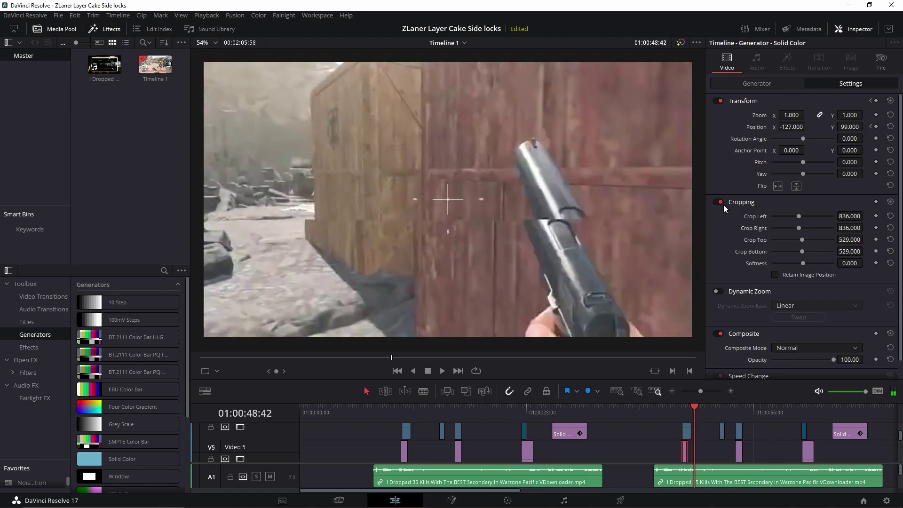
# Step back frame by frame through the side lock from 01:00:48:42 to before 01:00:47:40, checking the Video 5 bar's keyframed position
pyautogui.press('Left')
pyautogui.press('Left')
pyautogui.press('Left')
pyautogui.press('Left')
pyautogui.press('Left')
pyautogui.press('Left')
pyautogui.press('Left')
pyautogui.press('Left')
pyautogui.press('Left')
pyautogui.press('Left')
pyautogui.press('Left')
pyautogui.press('Left')
pyautogui.press('Left')
pyautogui.press('Left')
pyautogui.press('Left')
pyautogui.press('Left')
pyautogui.press('Left')
pyautogui.press('Left')
pyautogui.press('Left')
pyautogui.press('Left')
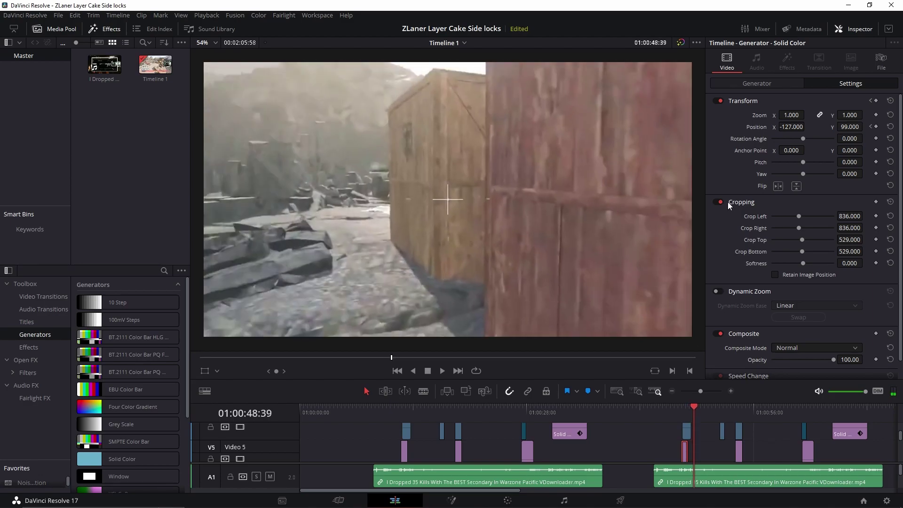
pyautogui.press('Left')
pyautogui.press('Left')
pyautogui.press('Left')
pyautogui.press('Left')
pyautogui.press('Left')
pyautogui.press('Left')
pyautogui.press('Left')
pyautogui.press('Left')
pyautogui.press('Left')
pyautogui.press('Left')
pyautogui.press('Left')
pyautogui.press('Left')
pyautogui.press('Left')
pyautogui.press('Left')
pyautogui.press('Left')
pyautogui.press('Left')
pyautogui.press('Left')
pyautogui.press('Left')
pyautogui.press('Left')
pyautogui.press('Left')
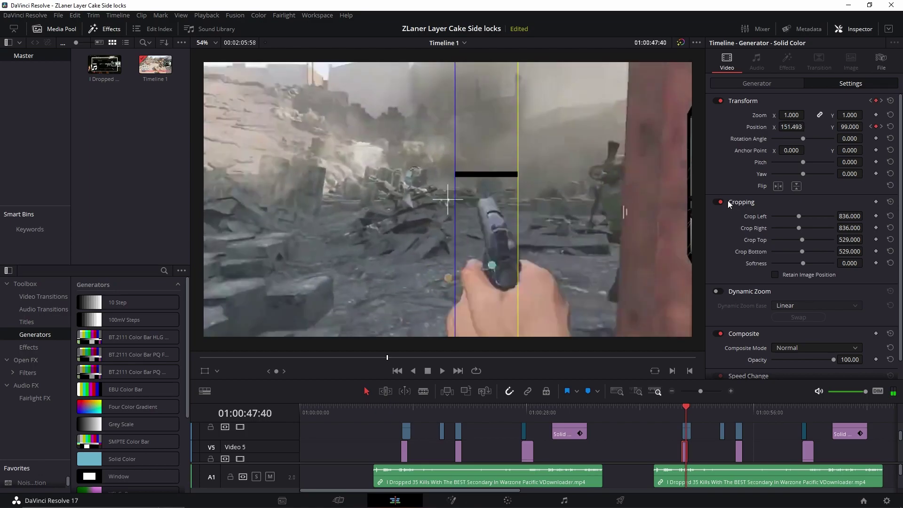
pyautogui.press('Left')
# Select the Solid Color line on Video 6 and examine its keyframed position frame by frame up to 01:00:48:41
pyautogui.click(688, 429)
pyautogui.press('Right')
pyautogui.press('Right')
pyautogui.press('Right')
pyautogui.press('Right')
pyautogui.press('Right')
pyautogui.press('Right')
pyautogui.press('Right')
pyautogui.press('Right')
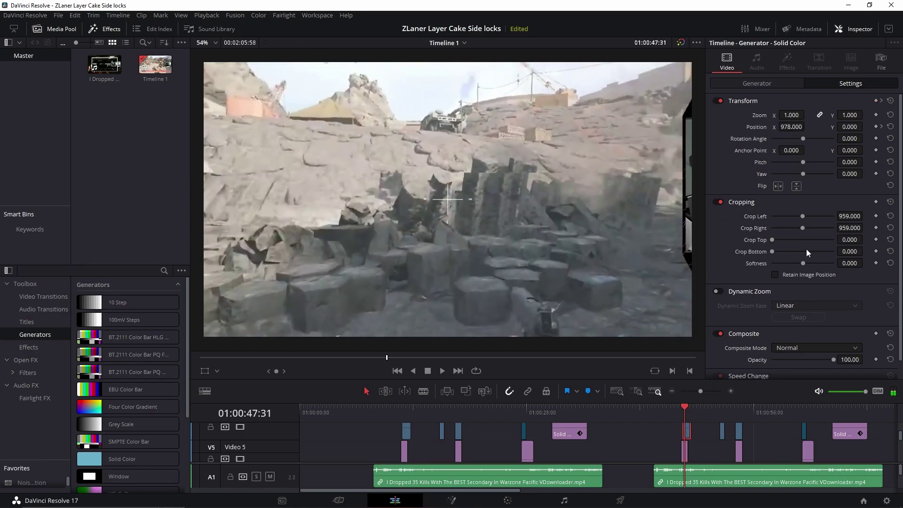
pyautogui.press('Right')
pyautogui.press('Right')
pyautogui.press('Right')
pyautogui.press('Right')
pyautogui.press('Right')
pyautogui.press('Right')
pyautogui.press('Right')
pyautogui.press('Right')
pyautogui.press('Right')
pyautogui.press('Right')
pyautogui.press('Right')
pyautogui.press('Right')
pyautogui.press('Right')
pyautogui.press('Right')
pyautogui.press('Right')
pyautogui.press('Right')
pyautogui.press('Right')
pyautogui.press('Right')
pyautogui.press('Right')
pyautogui.press('Right')
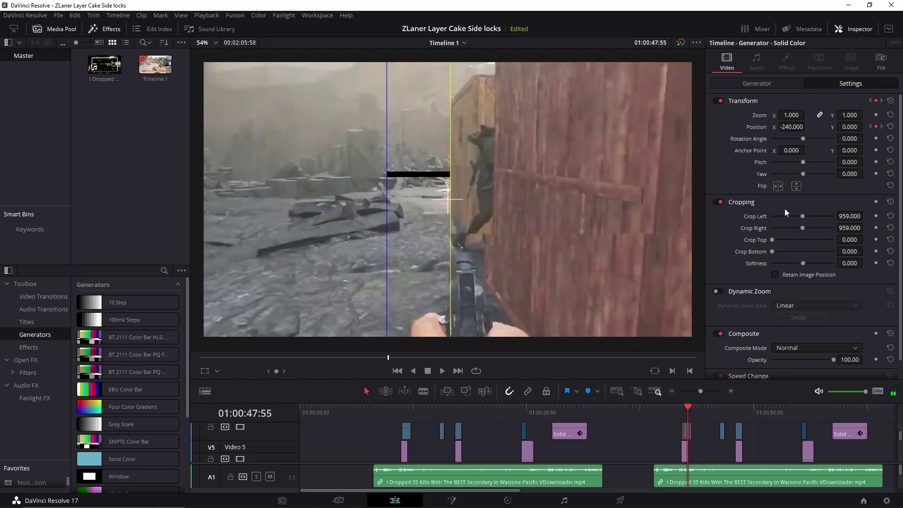
pyautogui.press('Right')
pyautogui.press('Right')
pyautogui.press('Right')
pyautogui.press('Right')
pyautogui.press('Right')
pyautogui.press('Right')
pyautogui.press('Right')
pyautogui.press('Right')
pyautogui.press('Right')
pyautogui.press('Right')
pyautogui.press('Right')
pyautogui.press('Right')
pyautogui.press('Right')
pyautogui.press('Right')
pyautogui.press('Right')
pyautogui.press('Right')
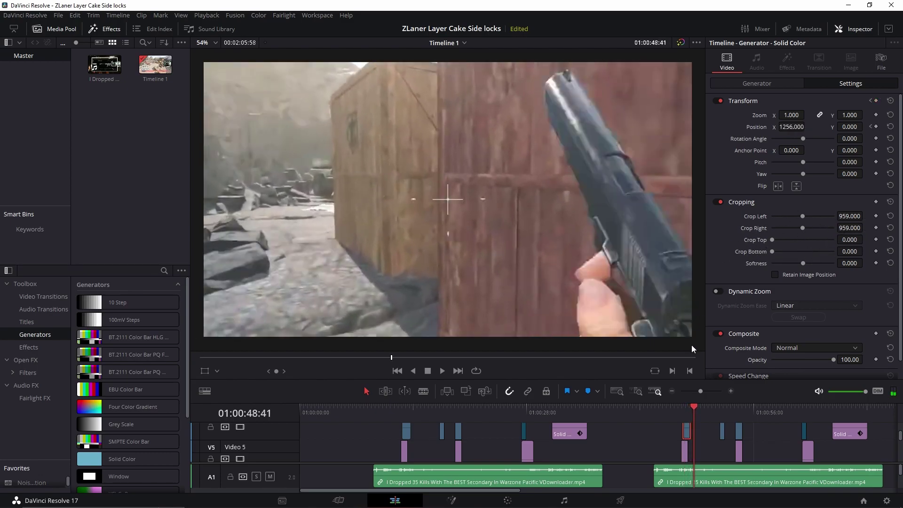
# Review the Video 6 line's position keyframes in reverse, frame by frame, back to 01:00:47:47
pyautogui.press('Left')
pyautogui.press('Left')
pyautogui.press('Left')
pyautogui.press('Left')
pyautogui.press('Left')
pyautogui.press('Left')
pyautogui.press('Left')
pyautogui.press('Left')
pyautogui.press('Left')
pyautogui.press('Left')
pyautogui.press('Left')
pyautogui.press('Left')
pyautogui.press('Left')
pyautogui.press('Left')
pyautogui.press('Left')
pyautogui.press('Left')
pyautogui.press('Left')
pyautogui.press('Left')
pyautogui.press('Left')
pyautogui.press('Left')
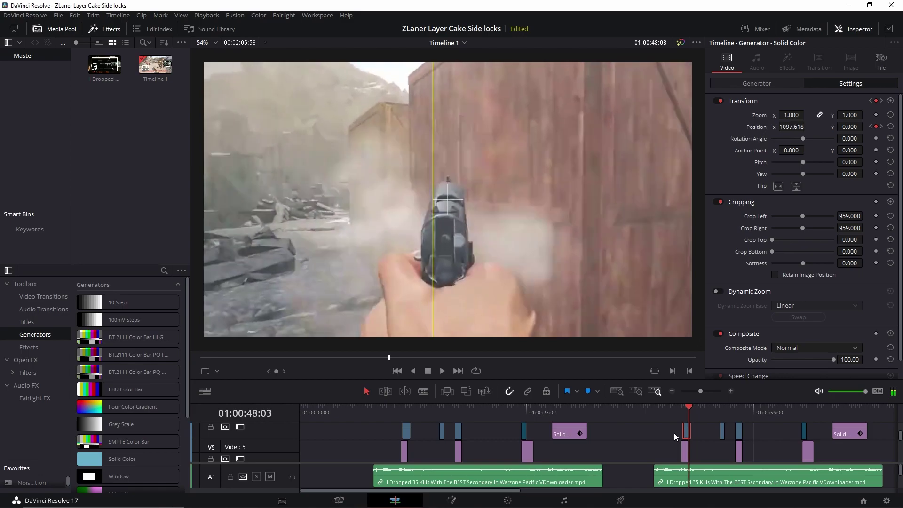
pyautogui.press('Left')
pyautogui.press('Left')
pyautogui.press('Left')
pyautogui.press('Left')
pyautogui.press('Left')
pyautogui.press('Left')
pyautogui.press('Left')
pyautogui.press('Left')
pyautogui.press('Left')
pyautogui.press('Left')
pyautogui.press('Left')
pyautogui.press('Left')
pyautogui.press('Left')
pyautogui.press('Left')
pyautogui.press('Left')
pyautogui.press('Left')
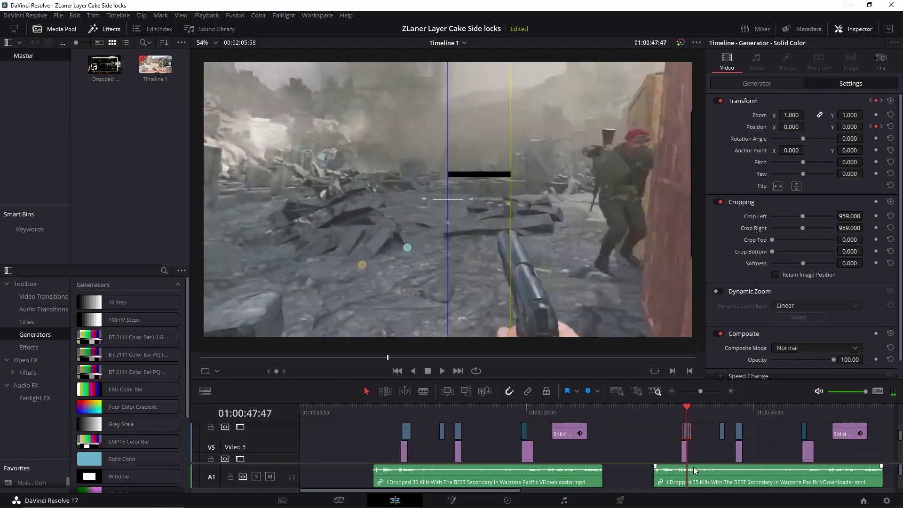
# Select the Solid Color bar on Video 5 and examine its keyframed position frame by frame from 01:00:47:47 to 01:00:47:56
pyautogui.click(684, 448)
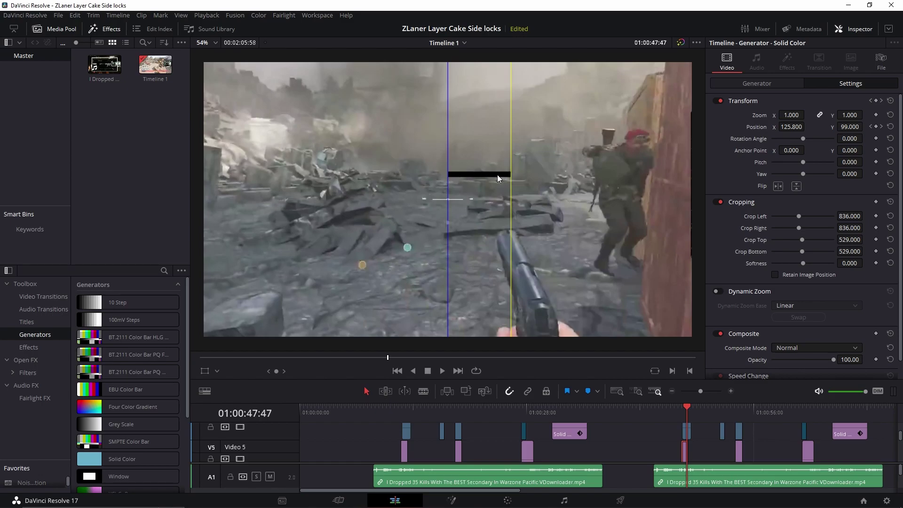
pyautogui.press('Right')
pyautogui.press('Right')
pyautogui.press('Right')
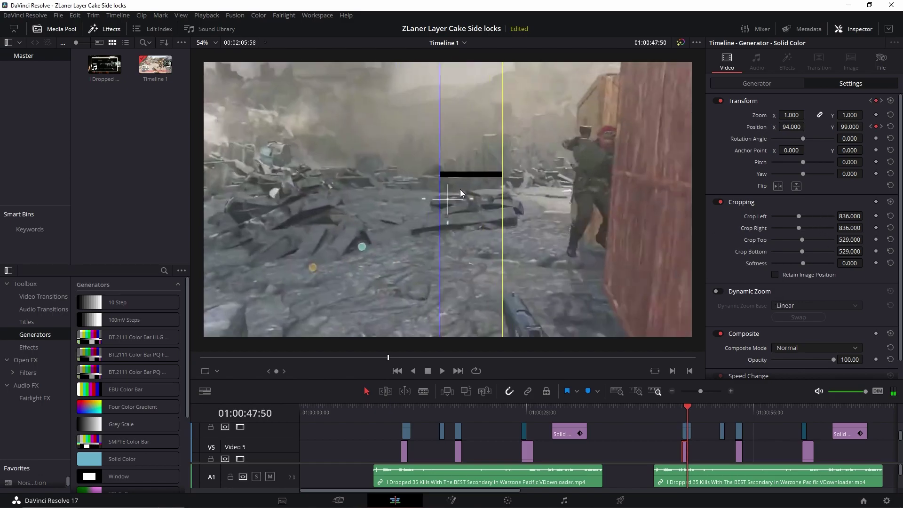
pyautogui.press('Right')
pyautogui.press('Right')
pyautogui.press('Right')
pyautogui.press('Right')
pyautogui.press('Right')
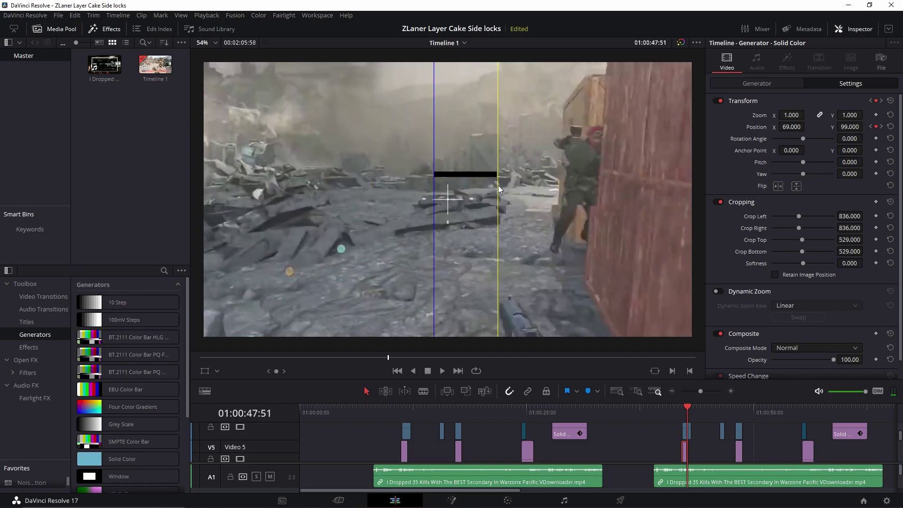
pyautogui.press('Right')
pyautogui.press('Right')
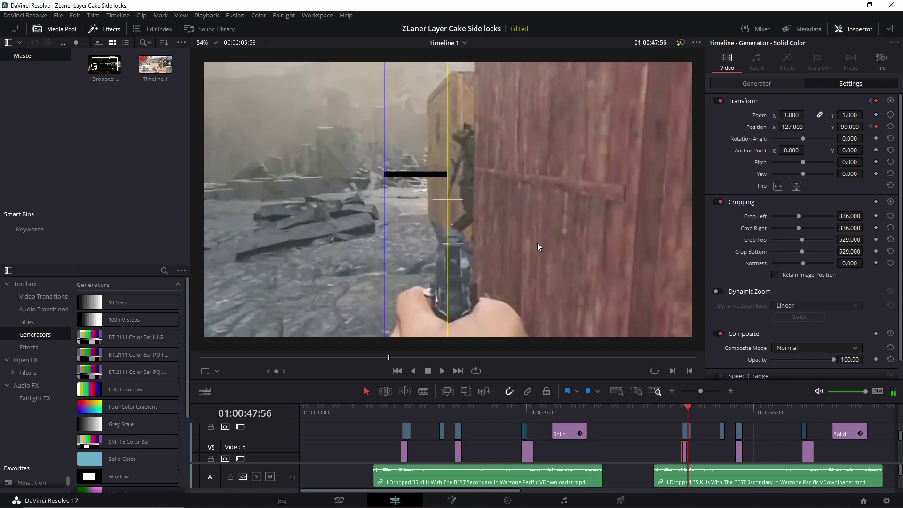
# Step back frame by frame from 01:00:47:56 to 01:00:47:36, before the line and bar overlays begin
pyautogui.press('Left')
pyautogui.press('Left')
pyautogui.press('Left')
pyautogui.press('Left')
pyautogui.press('Left')
pyautogui.press('Left')
pyautogui.press('Left')
pyautogui.press('Left')
pyautogui.press('Left')
pyautogui.press('Left')
pyautogui.press('Left')
pyautogui.press('Left')
pyautogui.press('Left')
pyautogui.press('Left')
pyautogui.press('Left')
pyautogui.press('Left')
pyautogui.press('Left')
pyautogui.press('Left')
pyautogui.press('Left')
pyautogui.press('Left')
pyautogui.press('Left')
pyautogui.press('Left')
pyautogui.press('Left')
pyautogui.press('Left')
pyautogui.press('Left')
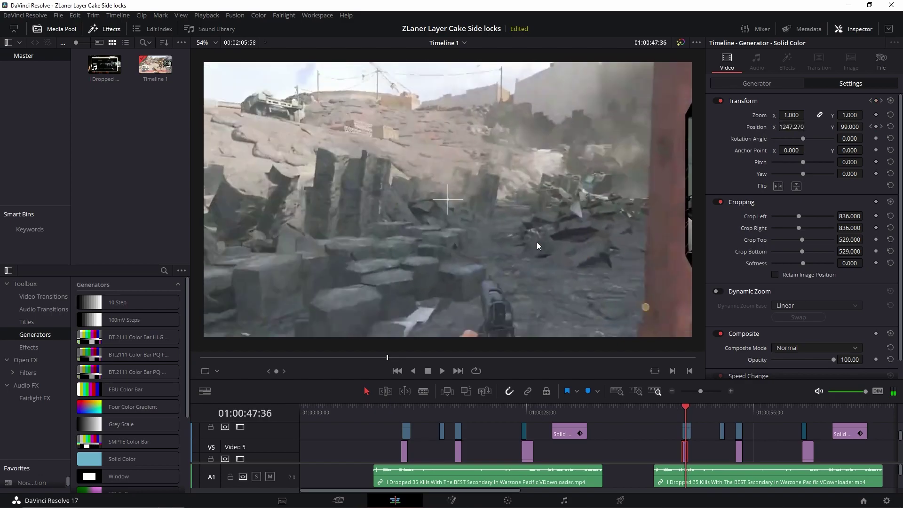
# Review the start of the side lock frame by frame from 01:00:47:36 to 01:00:47:49, following the bar against the crosshair
pyautogui.press('Right')
pyautogui.press('Right')
pyautogui.press('Right')
pyautogui.press('Right')
pyautogui.press('Right')
pyautogui.press('Right')
pyautogui.press('Right')
pyautogui.press('Right')
pyautogui.press('Right')
pyautogui.press('Right')
pyautogui.press('Right')
pyautogui.press('Right')
pyautogui.press('Right')
pyautogui.press('Right')
pyautogui.press('Right')
pyautogui.press('Right')
pyautogui.press('Right')
pyautogui.press('Right')
pyautogui.press('Right')
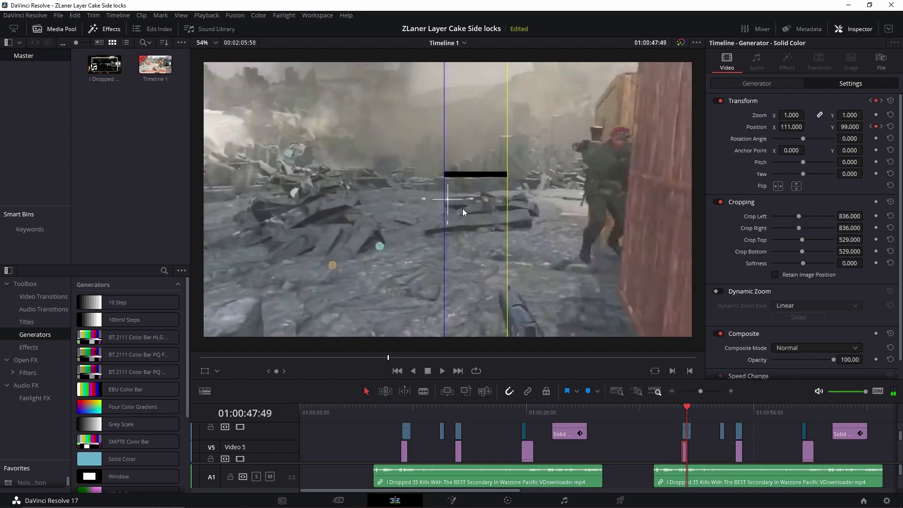
# Continue through the rest of the side lock frame by frame, past the end of the overlays to 01:00:48:14
pyautogui.press('Right')
pyautogui.press('Right')
pyautogui.press('Right')
pyautogui.press('Right')
pyautogui.press('Right')
pyautogui.press('Right')
pyautogui.press('Right')
pyautogui.press('Right')
pyautogui.press('Right')
pyautogui.press('Right')
pyautogui.press('Right')
pyautogui.press('Right')
pyautogui.press('Right')
pyautogui.press('Right')
pyautogui.press('Right')
pyautogui.press('Right')
pyautogui.press('Right')
pyautogui.press('Right')
pyautogui.press('Right')
pyautogui.press('Right')
pyautogui.press('Right')
pyautogui.press('Right')
pyautogui.press('Right')
pyautogui.press('Right')
pyautogui.press('Right')
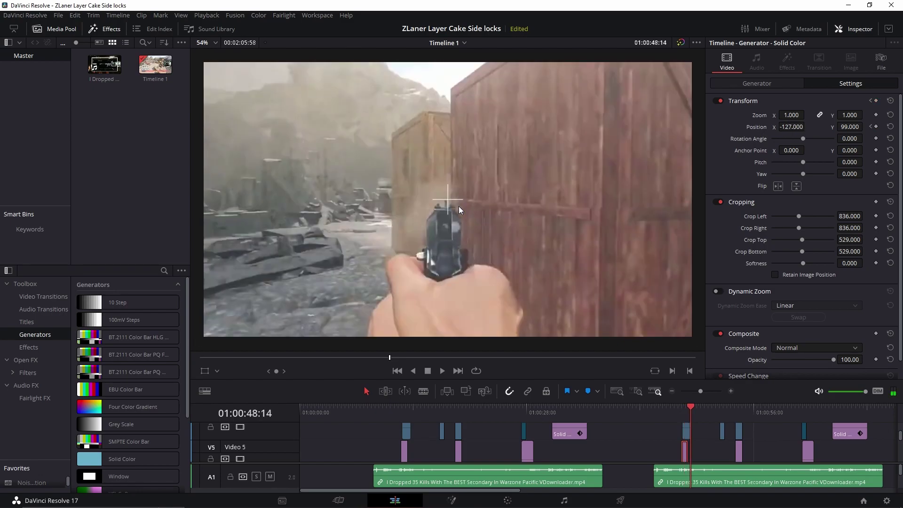
# Review the side lock in reverse, frame by frame, from 01:00:48:14 back to before 01:00:47:41
pyautogui.press('Left')
pyautogui.press('Left')
pyautogui.press('Left')
pyautogui.press('Left')
pyautogui.press('Left')
pyautogui.press('Left')
pyautogui.press('Left')
pyautogui.press('Left')
pyautogui.press('Left')
pyautogui.press('Left')
pyautogui.press('Left')
pyautogui.press('Left')
pyautogui.press('Left')
pyautogui.press('Left')
pyautogui.press('Left')
pyautogui.press('Left')
pyautogui.press('Left')
pyautogui.press('Left')
pyautogui.press('Left')
pyautogui.press('Left')
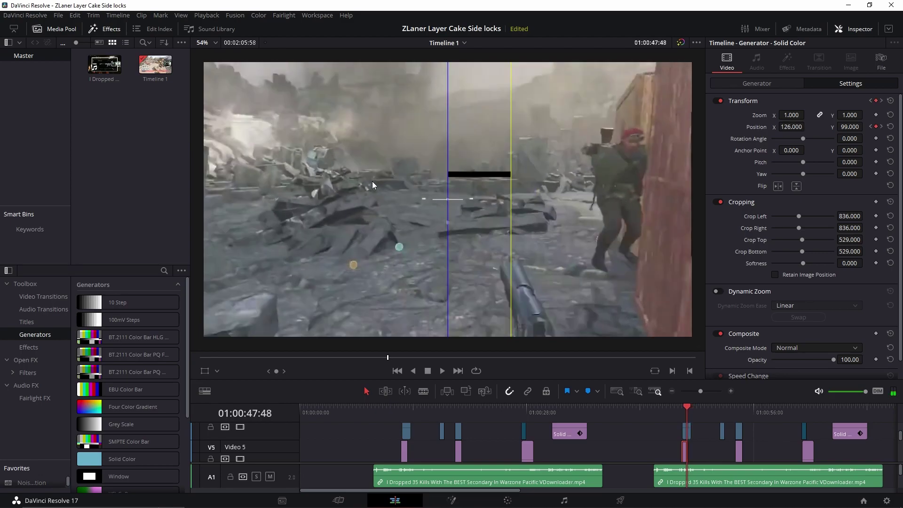
pyautogui.press('Left')
pyautogui.press('Left')
pyautogui.press('Left')
pyautogui.press('Left')
pyautogui.press('Left')
pyautogui.press('Left')
pyautogui.press('Left')
pyautogui.press('Left')
# Examine the crosshair against the blue and yellow lines frame by frame, through 01:00:47:41 and 01:00:47:43 up to 01:00:47:58
pyautogui.press('Right')
pyautogui.press('Right')
pyautogui.press('Right')
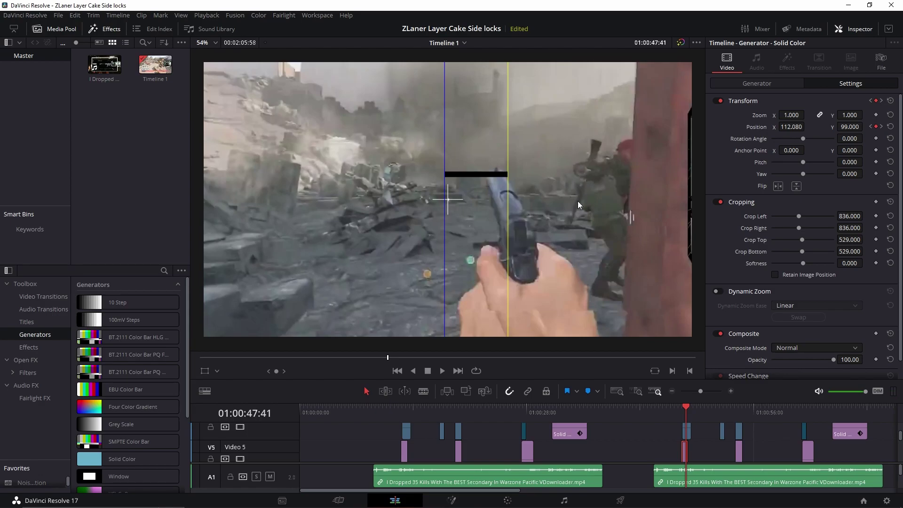
pyautogui.press('Right')
pyautogui.press('Right')
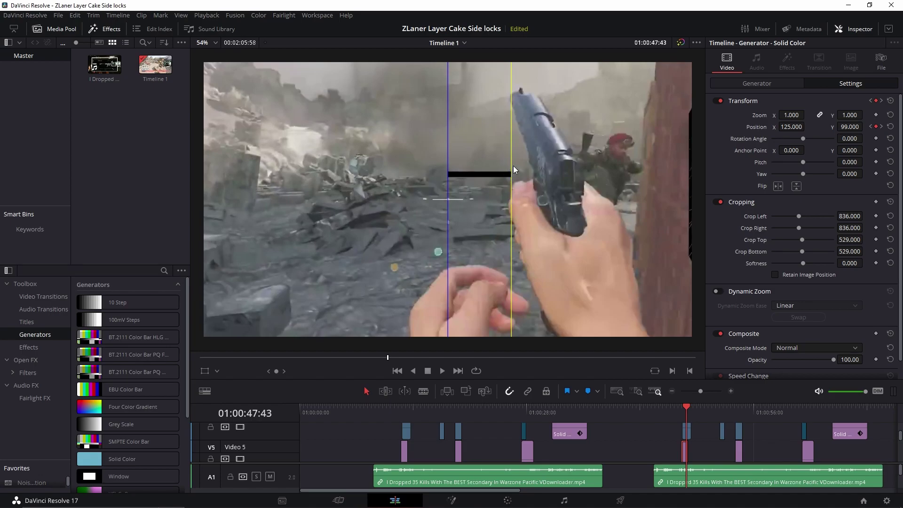
pyautogui.press('Right')
pyautogui.press('Right')
pyautogui.press('Right')
pyautogui.press('Right')
pyautogui.press('Right')
pyautogui.press('Right')
pyautogui.press('Right')
pyautogui.press('Right')
pyautogui.press('Right')
pyautogui.press('Right')
pyautogui.press('Right')
pyautogui.press('Right')
pyautogui.press('Right')
pyautogui.press('Right')
pyautogui.press('Right')
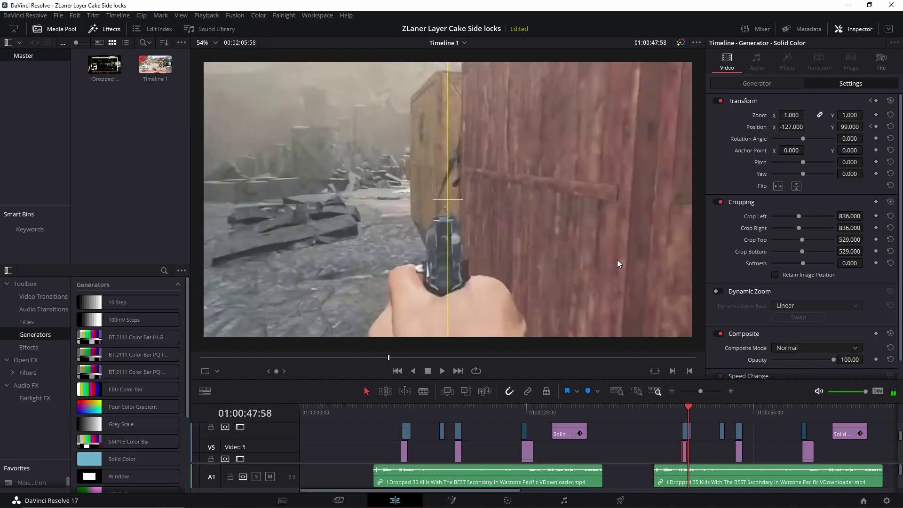
# Go back from 01:00:47:58 and recheck the crosshair's move to the yellow line frame by frame from 01:00:47:54 to 01:00:47:57
pyautogui.press('Left')
pyautogui.press('Left')
pyautogui.press('Left')
pyautogui.press('Left')
pyautogui.press('Left')
pyautogui.press('Right')
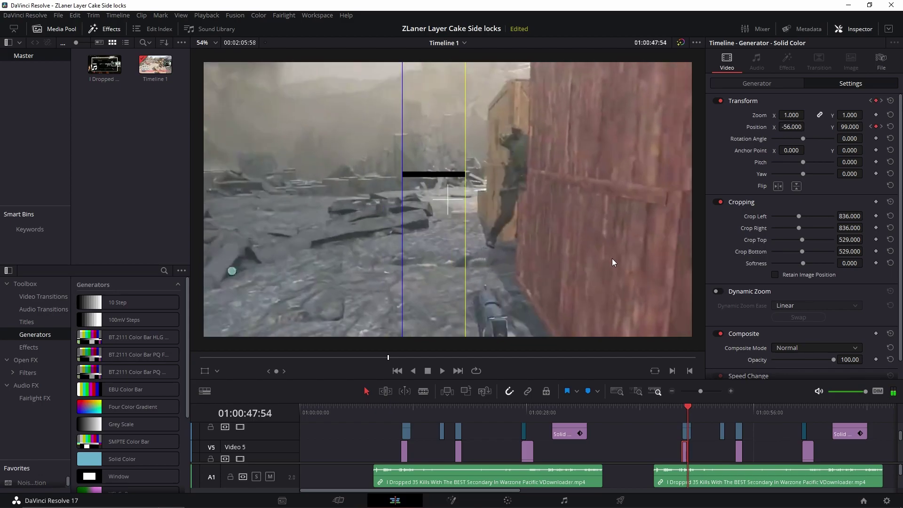
pyautogui.press('Right')
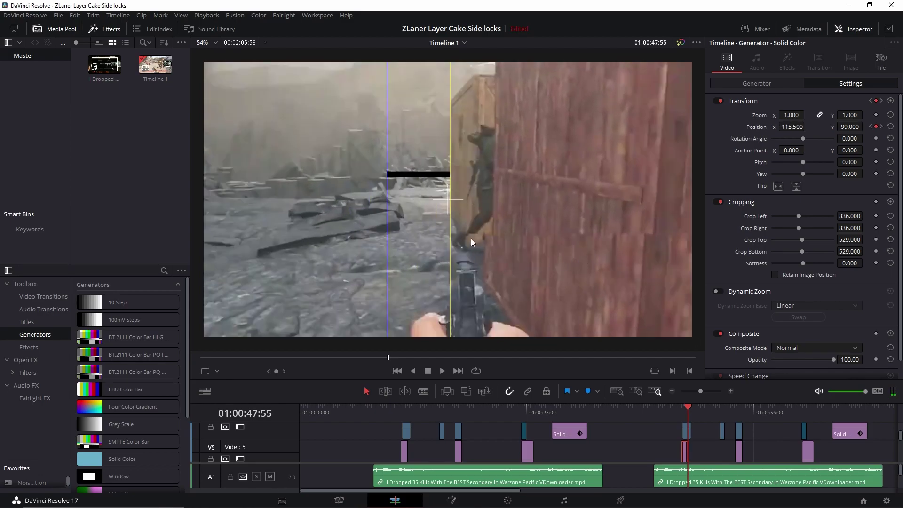
pyautogui.press('Right')
pyautogui.press('Right')
pyautogui.press('Right')
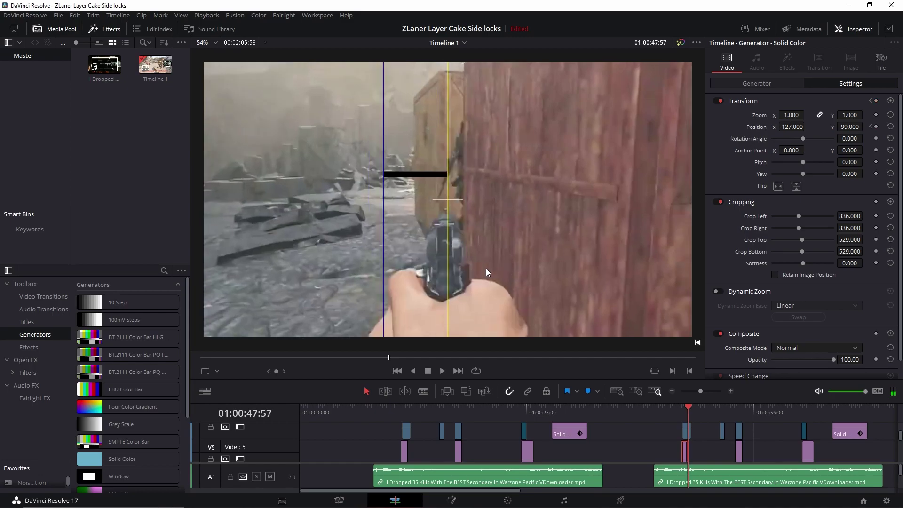
# Follow the yellow line against the crosshair frame by frame from 01:00:47:57 to 01:00:48:04
pyautogui.press('Right')
pyautogui.press('Right')
pyautogui.press('Right')
pyautogui.press('Right')
pyautogui.press('Right')
pyautogui.press('Right')
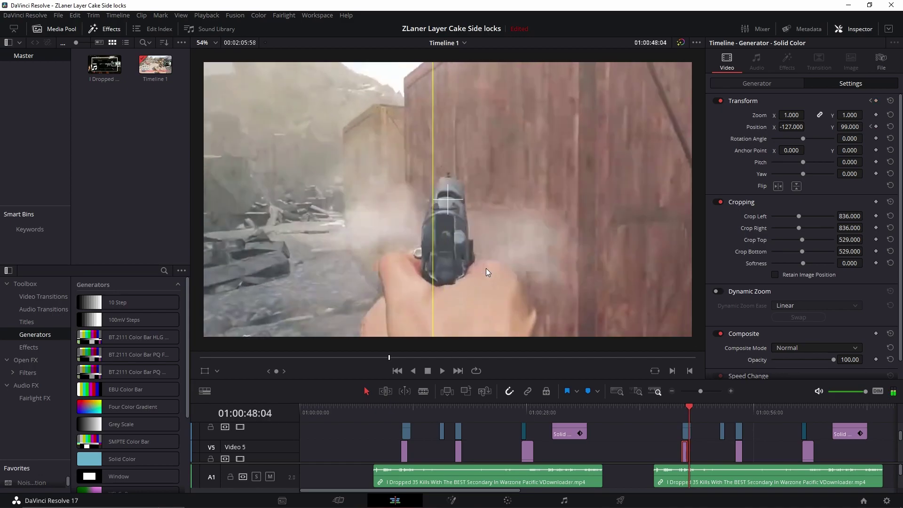
# Check the frames just after 01:00:48:04, and review the side lock in reverse through 01:00:48:01 to around 01:00:47:44
pyautogui.press('Right')
pyautogui.press('Right')
pyautogui.press('Right')
pyautogui.press('Right')
pyautogui.press('Right')
pyautogui.press('Right')
pyautogui.press('Left')
pyautogui.press('Left')
pyautogui.press('Left')
pyautogui.press('Left')
pyautogui.press('Left')
pyautogui.press('Left')
pyautogui.press('Left')
pyautogui.press('Left')
pyautogui.press('Left')
pyautogui.press('Left')
pyautogui.press('Left')
pyautogui.press('Left')
pyautogui.press('Left')
pyautogui.press('Left')
pyautogui.press('Left')
pyautogui.press('Left')
pyautogui.press('Left')
pyautogui.press('Left')
pyautogui.press('Left')
pyautogui.press('Left')
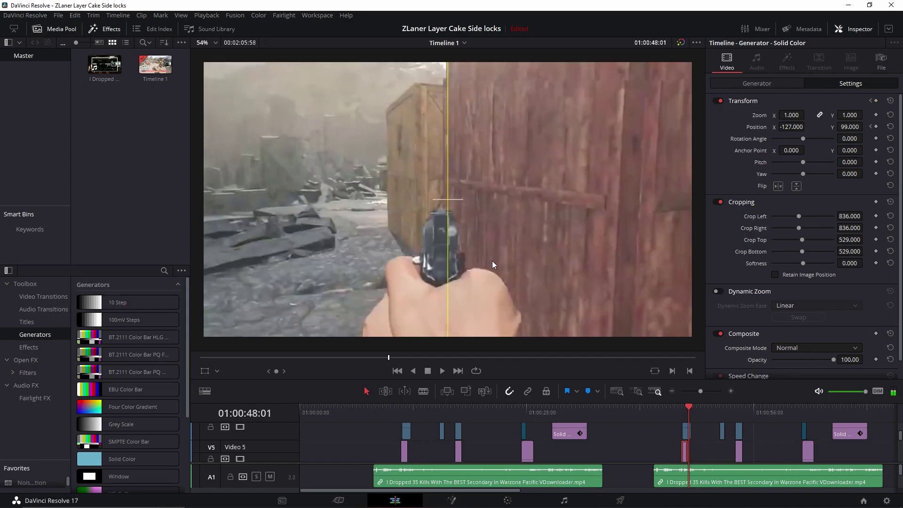
pyautogui.press('Left')
pyautogui.press('Left')
pyautogui.press('Left')
pyautogui.press('Left')
pyautogui.press('Left')
pyautogui.press('Left')
pyautogui.press('Left')
pyautogui.press('Left')
pyautogui.press('Left')
pyautogui.press('Left')
pyautogui.press('Left')
pyautogui.press('Left')
pyautogui.press('Left')
pyautogui.press('Left')
pyautogui.press('Left')
pyautogui.press('Left')
pyautogui.press('Left')
# Review the side lock forward frame by frame from around 01:00:47:44, past the end of the line overlays, to 01:00:48:45
pyautogui.press('Right')
pyautogui.press('Right')
pyautogui.press('Right')
pyautogui.press('Right')
pyautogui.press('Right')
pyautogui.press('Right')
pyautogui.press('Right')
pyautogui.press('Right')
pyautogui.press('Right')
pyautogui.press('Right')
pyautogui.press('Right')
pyautogui.press('Right')
pyautogui.press('Right')
pyautogui.press('Right')
pyautogui.press('Right')
pyautogui.press('Right')
pyautogui.press('Right')
pyautogui.press('Right')
pyautogui.press('Right')
pyautogui.press('Right')
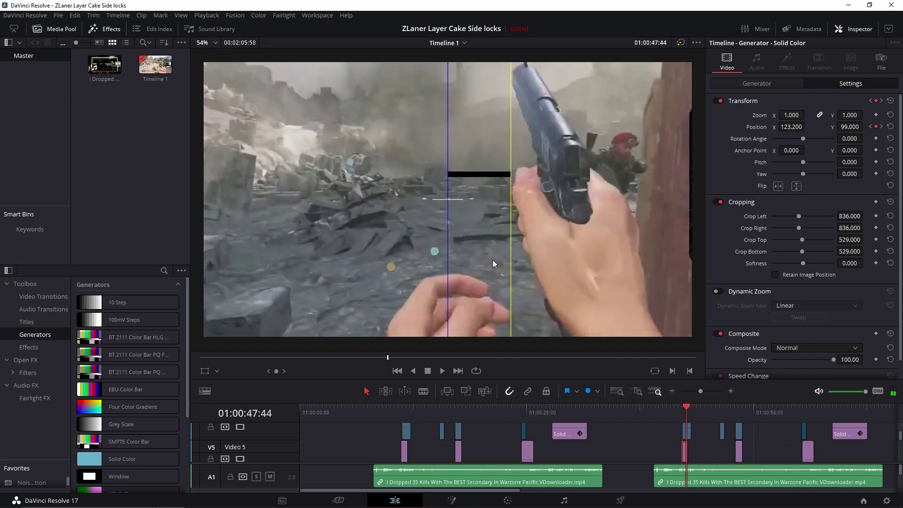
pyautogui.press('Right')
pyautogui.press('Right')
pyautogui.press('Right')
pyautogui.press('Right')
pyautogui.press('Right')
pyautogui.press('Right')
pyautogui.press('Right')
pyautogui.press('Right')
pyautogui.press('Right')
pyautogui.press('Right')
pyautogui.press('Right')
pyautogui.press('Right')
pyautogui.press('Right')
pyautogui.press('Right')
pyautogui.press('Right')
pyautogui.press('Right')
pyautogui.press('Right')
pyautogui.press('Right')
pyautogui.press('Right')
pyautogui.press('Right')
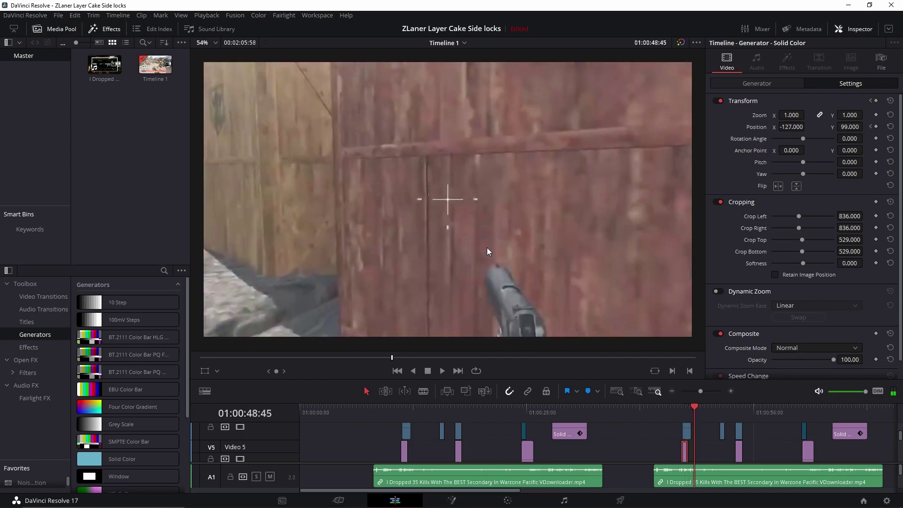
# Step through the footage from 01:00:48:45, past the stretch without line overlays, to the approach of the next side lock at 01:00:52:11
pyautogui.press('Right')
pyautogui.press('Right')
pyautogui.press('Right')
pyautogui.press('Right')
pyautogui.press('Right')
pyautogui.press('Right')
pyautogui.press('Right')
pyautogui.press('Right')
pyautogui.press('Right')
pyautogui.press('Right')
pyautogui.press('Right')
pyautogui.press('Right')
pyautogui.press('Right')
pyautogui.press('Right')
pyautogui.press('Right')
pyautogui.press('Right')
pyautogui.press('Right')
pyautogui.press('Right')
pyautogui.press('Right')
pyautogui.press('Right')
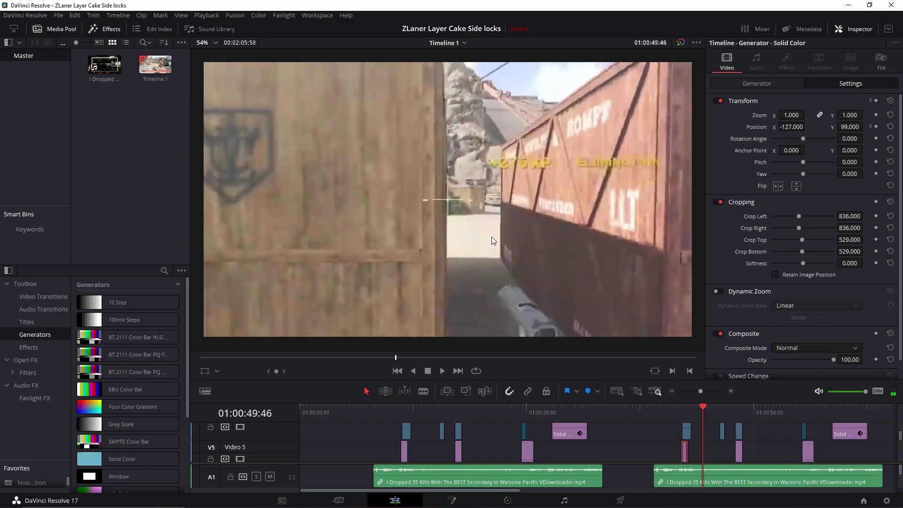
pyautogui.press('Right')
pyautogui.press('Right')
pyautogui.press('Right')
pyautogui.press('Right')
pyautogui.press('Right')
pyautogui.press('Right')
pyautogui.press('Right')
pyautogui.press('Right')
pyautogui.press('Right')
pyautogui.press('Right')
pyautogui.press('Right')
pyautogui.press('Right')
pyautogui.press('Right')
pyautogui.press('Right')
pyautogui.press('Right')
pyautogui.press('Right')
pyautogui.press('Right')
pyautogui.press('Right')
pyautogui.press('Right')
pyautogui.press('Right')
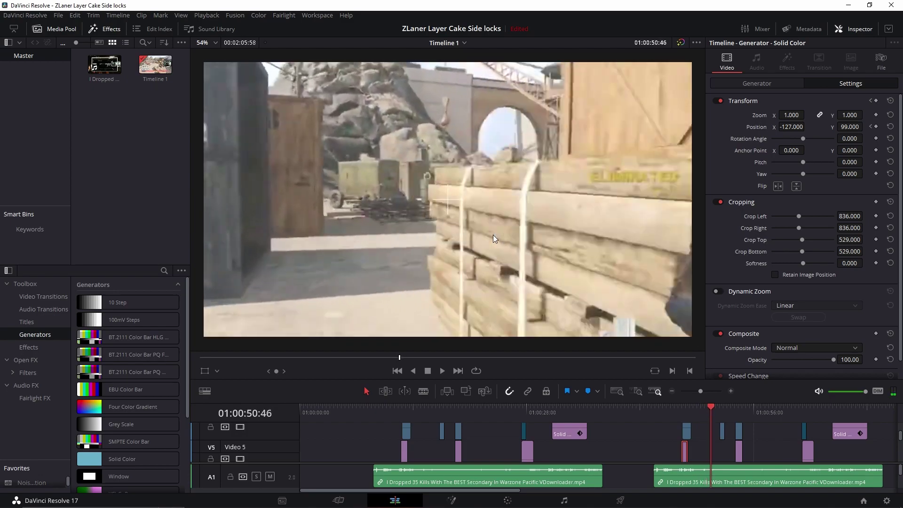
pyautogui.press('Right')
pyautogui.press('Right')
pyautogui.press('Right')
pyautogui.press('Right')
pyautogui.press('Right')
pyautogui.press('Right')
pyautogui.press('Right')
pyautogui.press('Right')
pyautogui.press('Right')
pyautogui.press('Right')
pyautogui.press('Right')
pyautogui.press('Right')
pyautogui.press('Right')
pyautogui.press('Right')
pyautogui.press('Right')
pyautogui.press('Right')
pyautogui.press('Right')
pyautogui.press('Right')
pyautogui.press('Right')
pyautogui.press('Right')
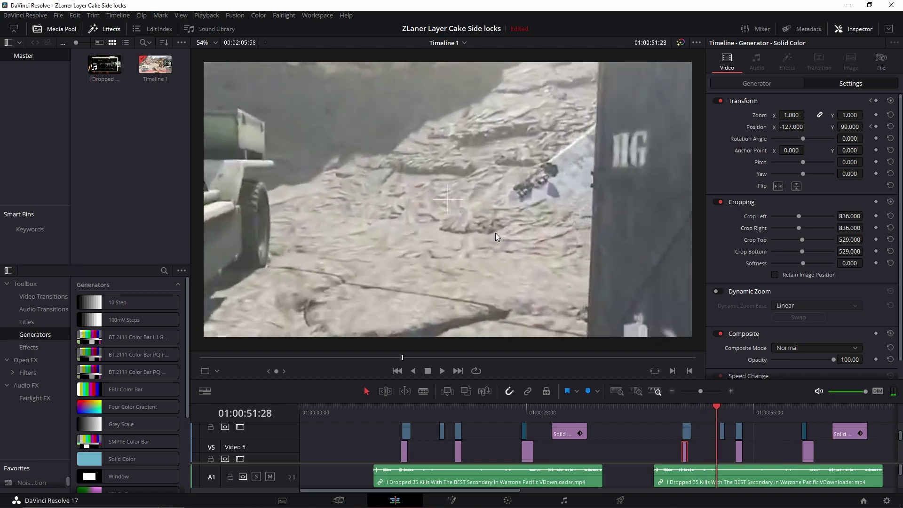
pyautogui.press('Right')
pyautogui.press('Right')
pyautogui.press('Right')
pyautogui.press('Right')
pyautogui.press('Right')
pyautogui.press('Right')
pyautogui.press('Right')
pyautogui.press('Right')
pyautogui.press('Right')
pyautogui.press('Right')
pyautogui.press('Right')
pyautogui.press('Right')
pyautogui.press('Right')
pyautogui.press('Right')
pyautogui.press('Right')
pyautogui.press('Right')
pyautogui.press('Right')
pyautogui.press('Right')
pyautogui.press('Right')
pyautogui.press('Right')
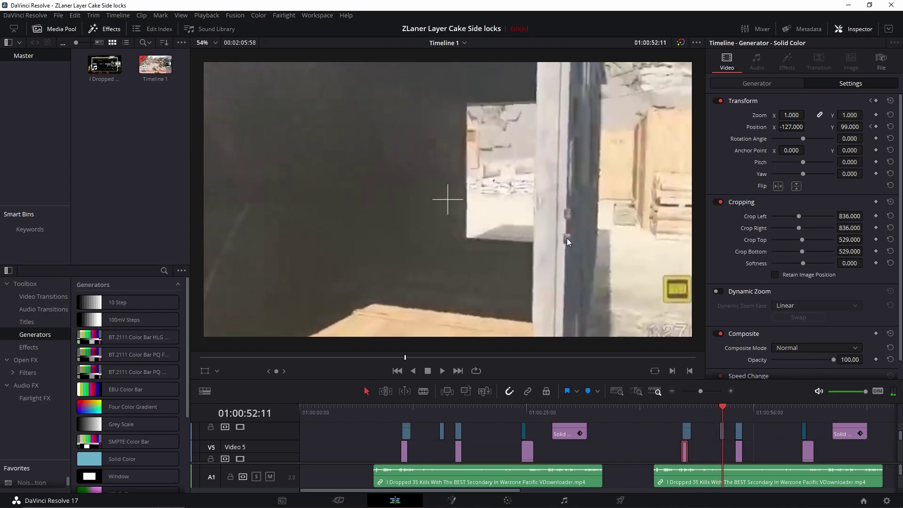
# Check the blue line against the crosshair up to 01:00:52:23, and review that move in reverse to 01:00:52:09
pyautogui.press('Right')
pyautogui.press('Right')
pyautogui.press('Right')
pyautogui.press('Right')
pyautogui.press('Right')
pyautogui.press('Right')
pyautogui.press('Right')
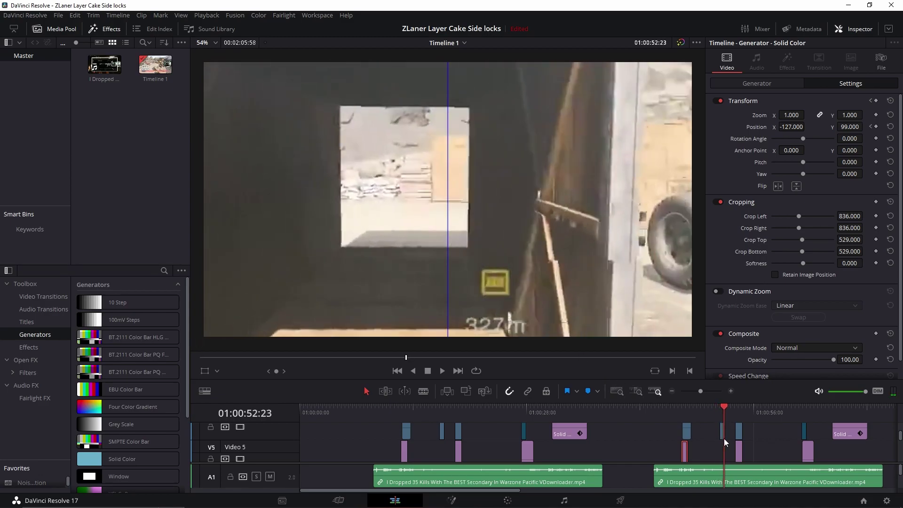
pyautogui.press('Left')
pyautogui.press('Left')
pyautogui.press('Left')
pyautogui.press('Left')
pyautogui.press('Left')
pyautogui.press('Left')
pyautogui.press('Left')
pyautogui.press('Left')
pyautogui.press('Left')
pyautogui.press('Left')
pyautogui.press('Left')
pyautogui.press('Left')
pyautogui.press('Left')
pyautogui.press('Left')
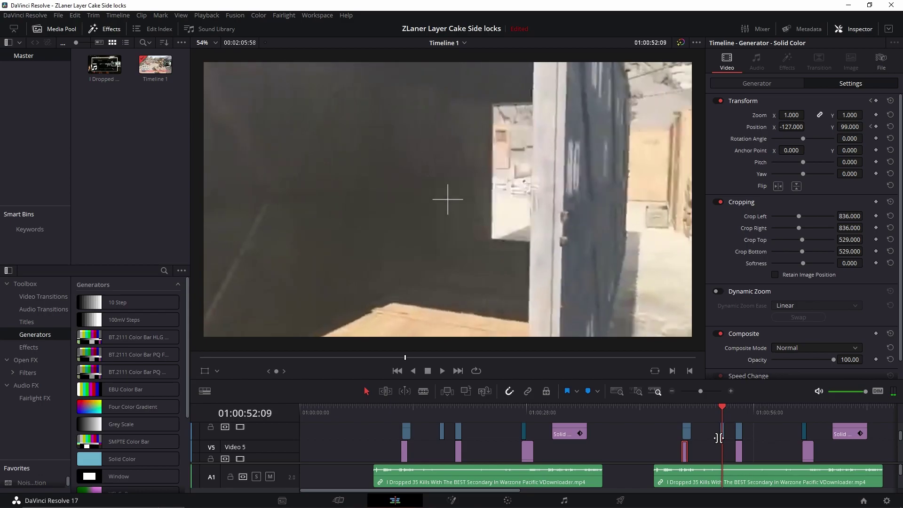
# Review the blue line's side lock forward frame by frame from 01:00:52:09, past the line's end, to 01:00:52:32
pyautogui.press('Right')
pyautogui.press('Right')
pyautogui.press('Right')
pyautogui.press('Right')
pyautogui.press('Right')
pyautogui.press('Right')
pyautogui.press('Right')
pyautogui.press('Right')
pyautogui.press('Right')
pyautogui.press('Right')
pyautogui.press('Right')
pyautogui.press('Right')
pyautogui.press('Right')
pyautogui.press('Right')
pyautogui.press('Right')
pyautogui.press('Right')
pyautogui.press('Right')
pyautogui.press('Right')
pyautogui.press('Right')
pyautogui.press('Right')
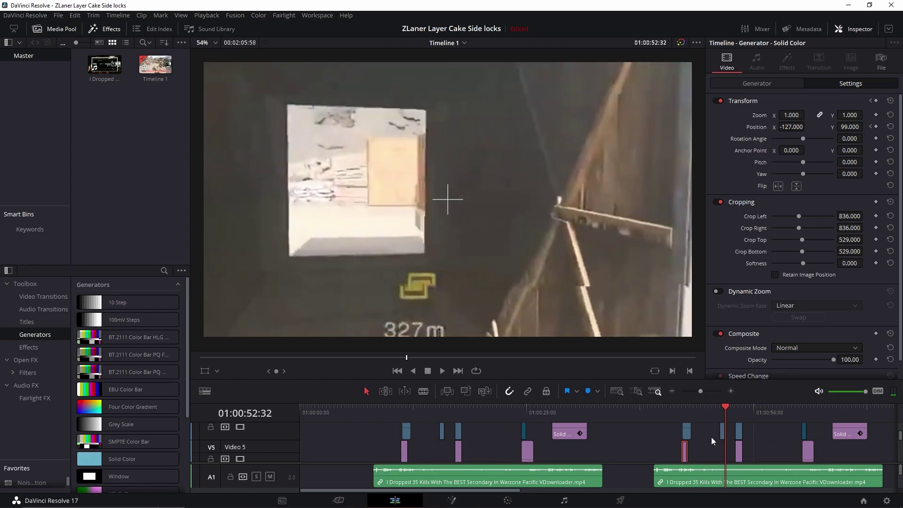
pyautogui.scroll(-2, 710, 436)
pyautogui.scroll(4, 713, 439)
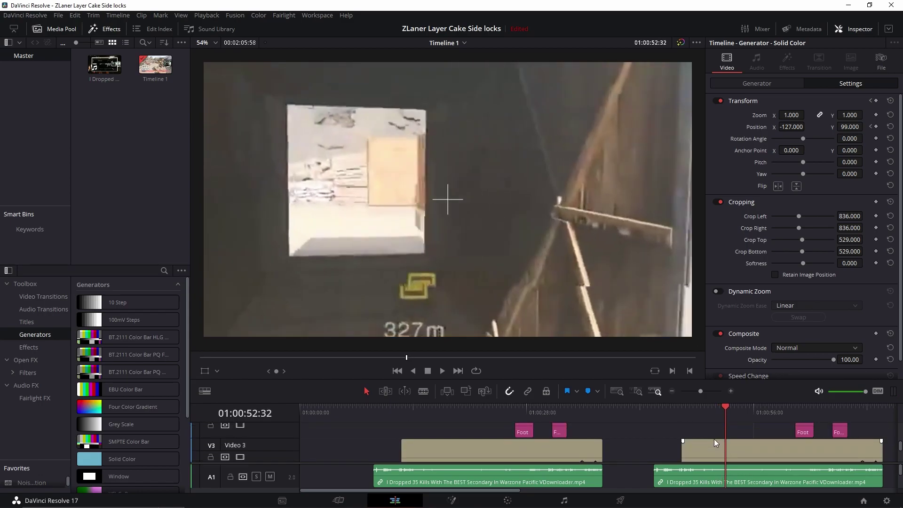
pyautogui.scroll(-6, 717, 433)
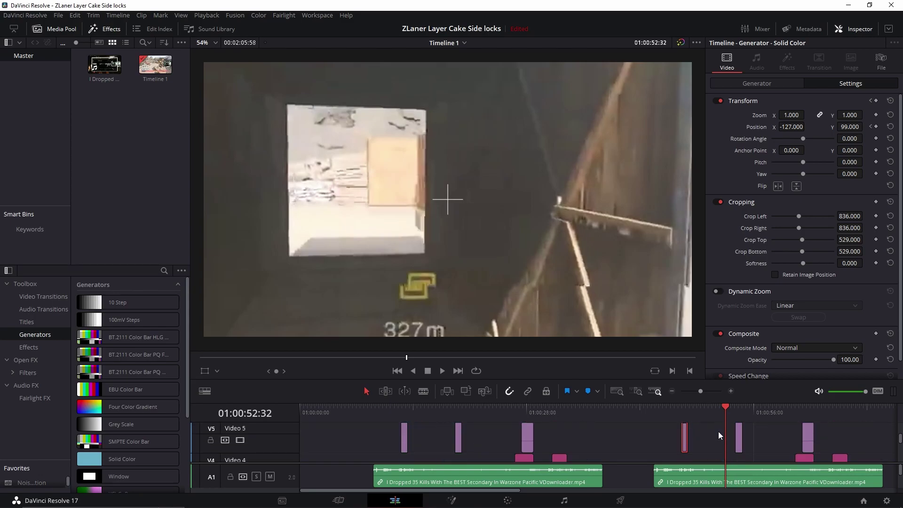
pyautogui.scroll(1, 714, 428)
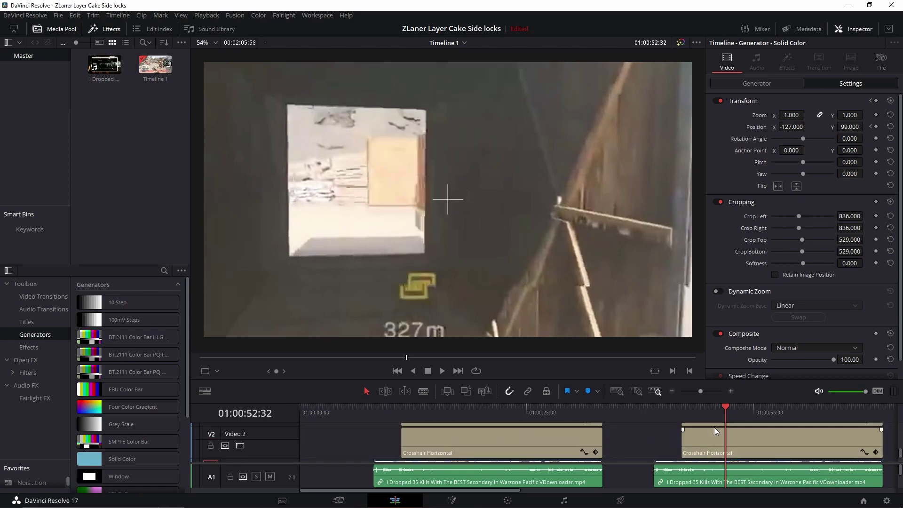
# Play the footage briefly around 01:00:52:32, and go back to the blue line at 01:00:52:25
pyautogui.press('space')
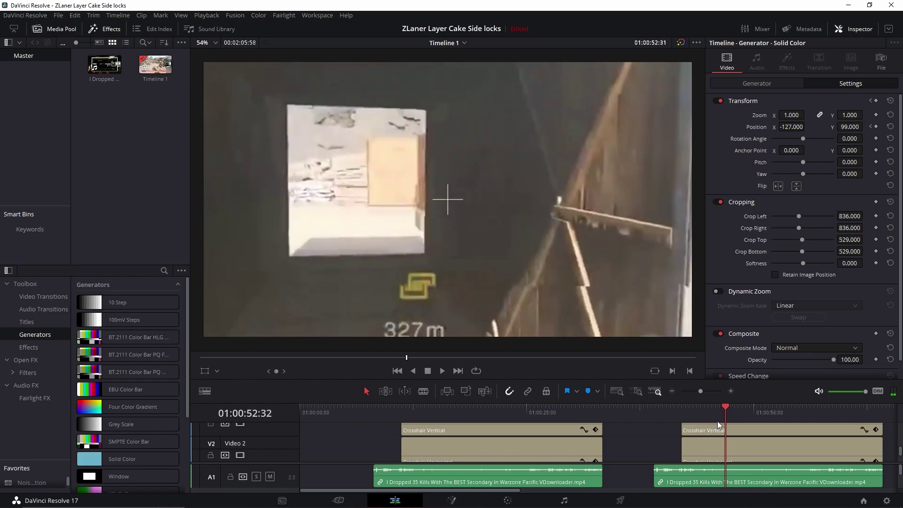
pyautogui.press('space')
pyautogui.press('space')
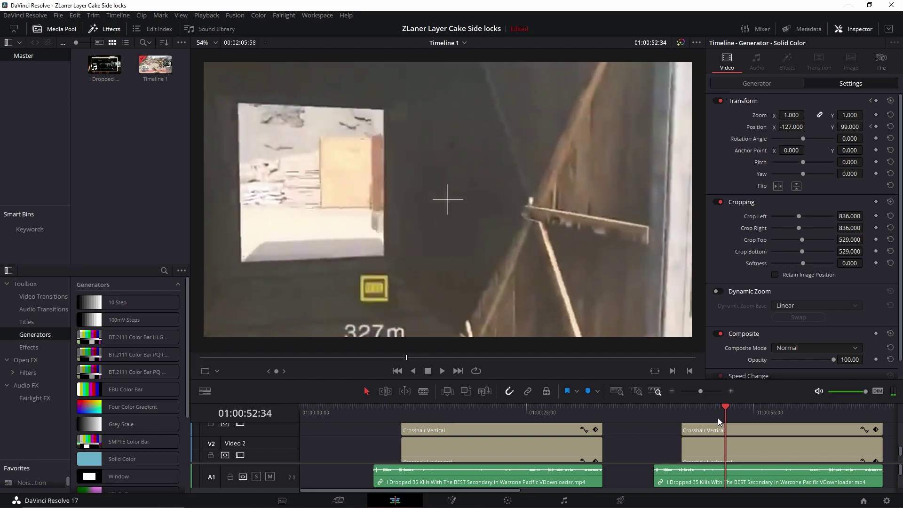
pyautogui.press('j')
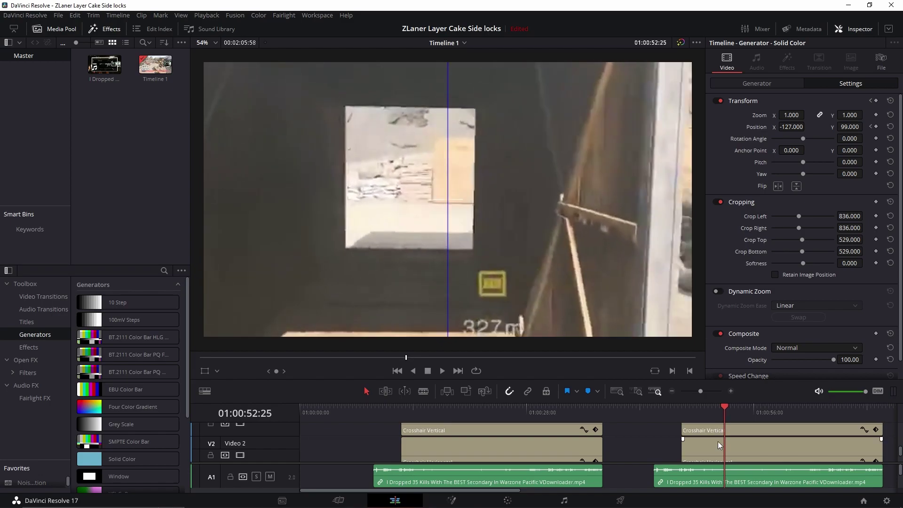
# Select the blue line's Solid Color clip and examine its keyframed X position between 01:00:52:12 and 01:00:52:02
pyautogui.scroll(4, 705, 437)
pyautogui.scroll(-2, 706, 439)
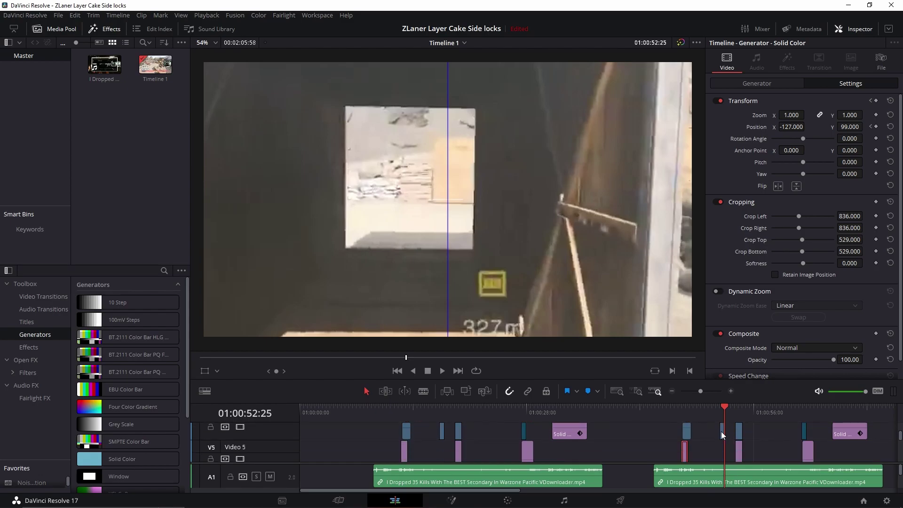
pyautogui.click(723, 430)
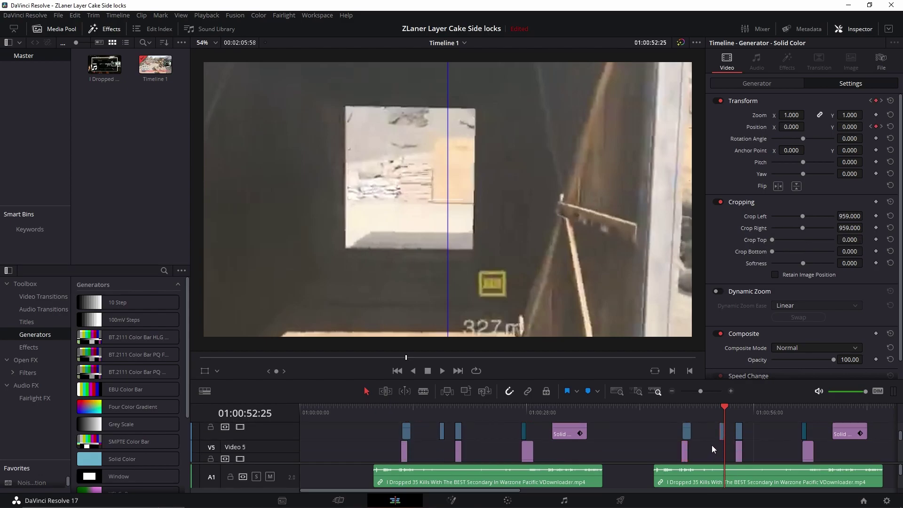
pyautogui.press('j')
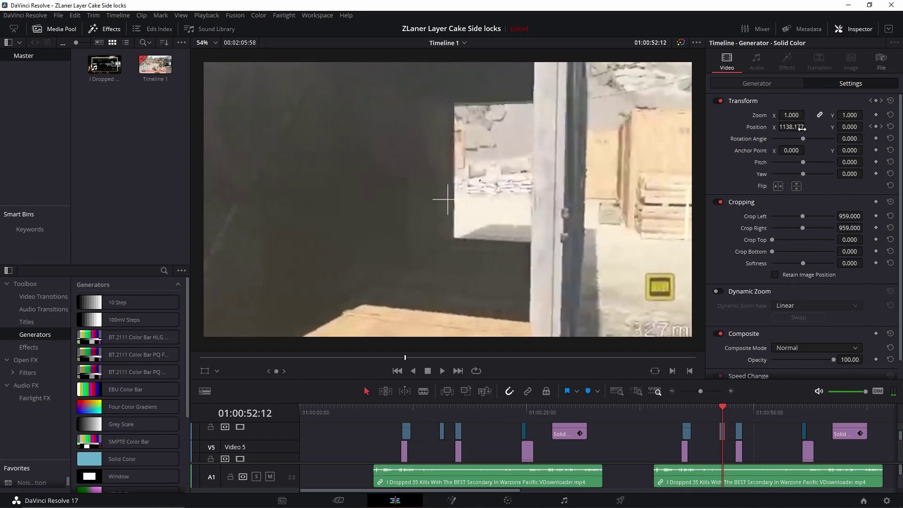
pyautogui.press('j')
pyautogui.press('l')
pyautogui.press('k')
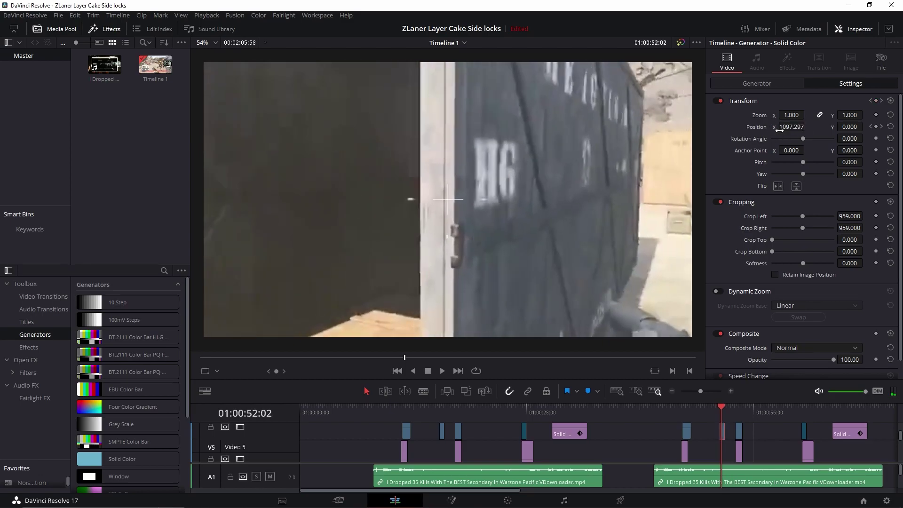
pyautogui.press('j')
pyautogui.press('l')
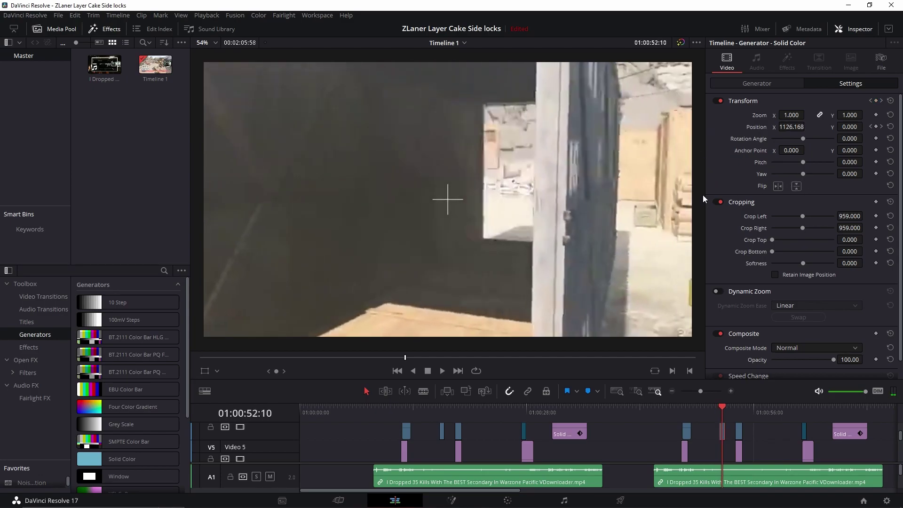
# Follow the blue line's X position against the container edge frame by frame from 01:00:52:10 to 01:00:52:17
pyautogui.press('Left')
pyautogui.press('Right')
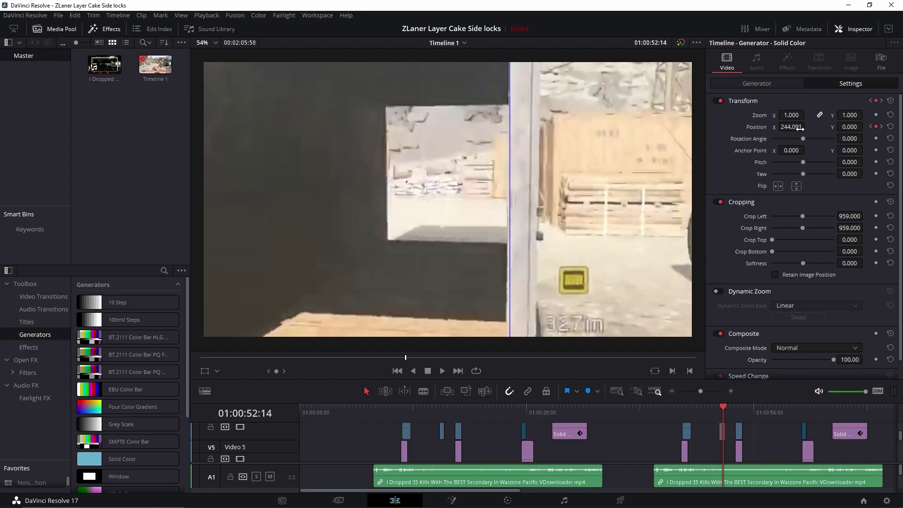
pyautogui.press('Right')
pyautogui.press('Right')
pyautogui.press('Right')
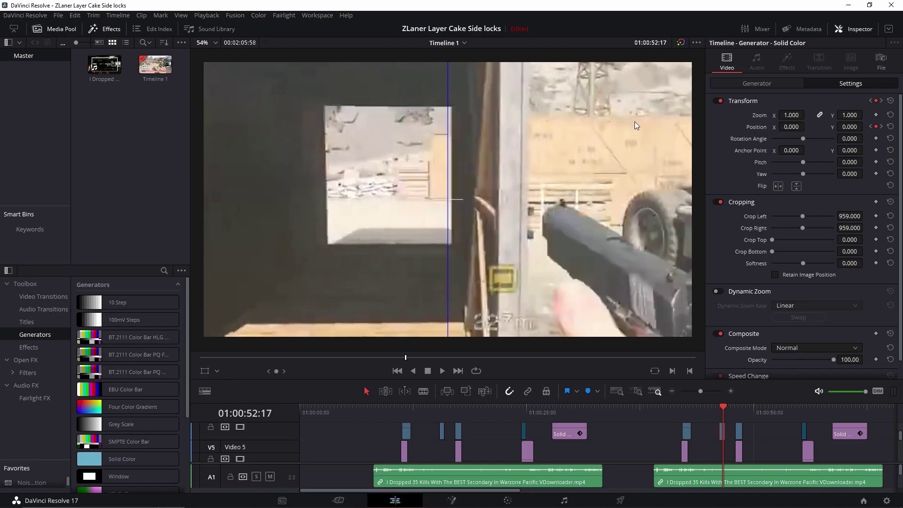
# Recheck the crosshair's stop on the blue line around 01:00:52:17 and follow it to 01:00:52:19
pyautogui.press('Left')
pyautogui.press('Right')
pyautogui.press('Right')
pyautogui.press('Right')
pyautogui.press('Right')
pyautogui.press('Right')
pyautogui.press('Right')
pyautogui.press('Right')
pyautogui.press('Right')
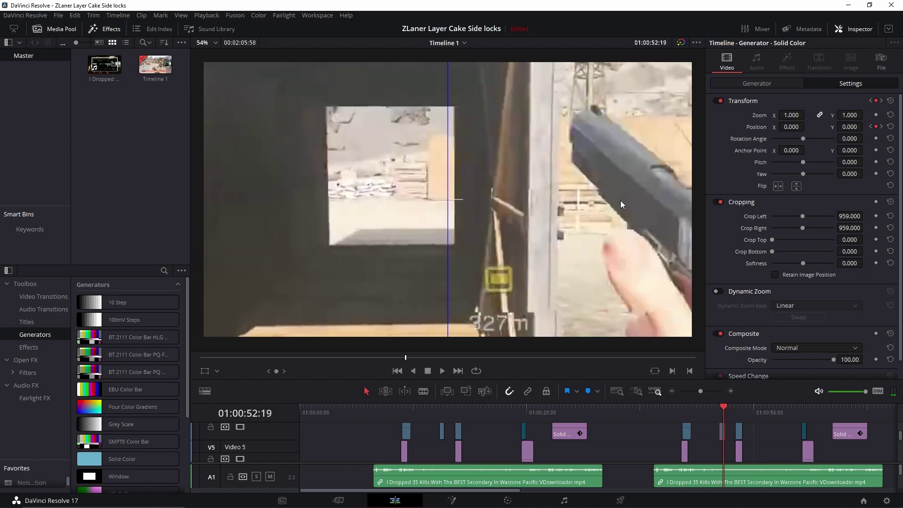
# Follow the locked crosshair from 01:00:52:19, past the end of the blue line, to 01:00:52:29
pyautogui.press('Right')
pyautogui.press('Right')
pyautogui.press('Right')
pyautogui.press('Right')
pyautogui.press('Right')
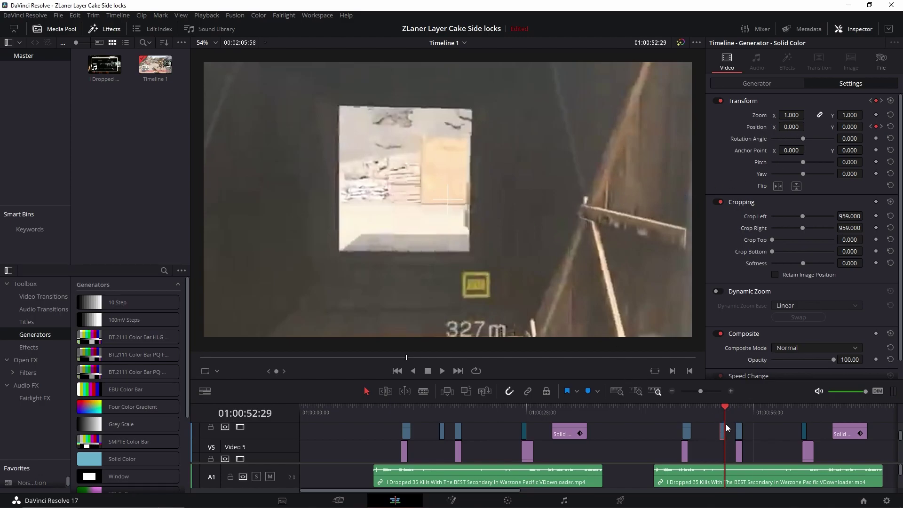
# Follow the crosshair frame by frame past the bright window's edge from 01:00:52:29 to 01:00:52:36
pyautogui.press('Right')
pyautogui.press('Right')
pyautogui.press('Right')
pyautogui.press('Right')
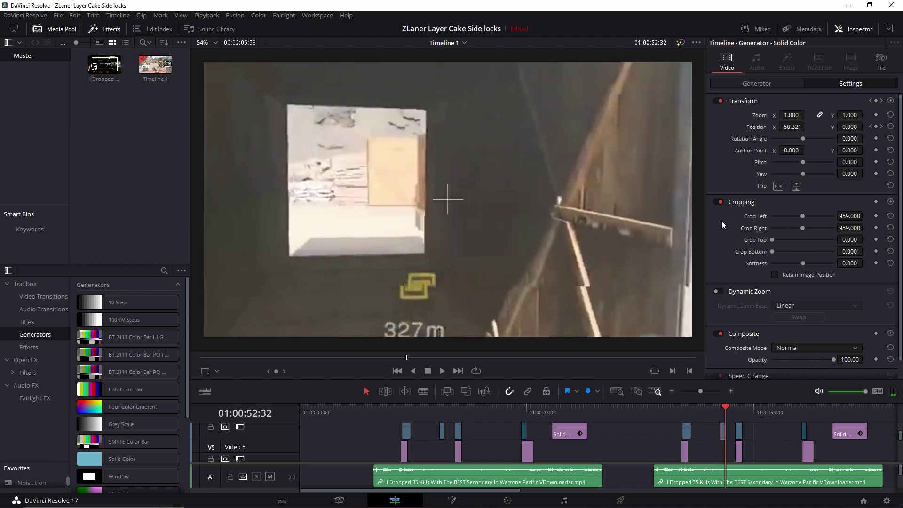
pyautogui.press('Right')
pyautogui.press('Right')
pyautogui.press('Right')
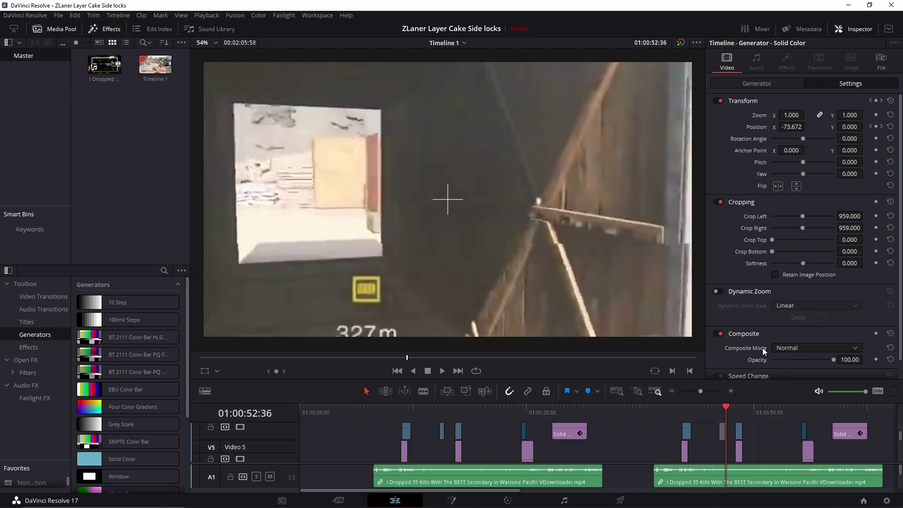
# Recheck the crosshair against the window's edge around 01:00:52:30 and 01:00:52:31
pyautogui.press('Left')
pyautogui.press('Left')
pyautogui.press('Left')
pyautogui.press('Left')
pyautogui.press('Left')
pyautogui.press('Left')
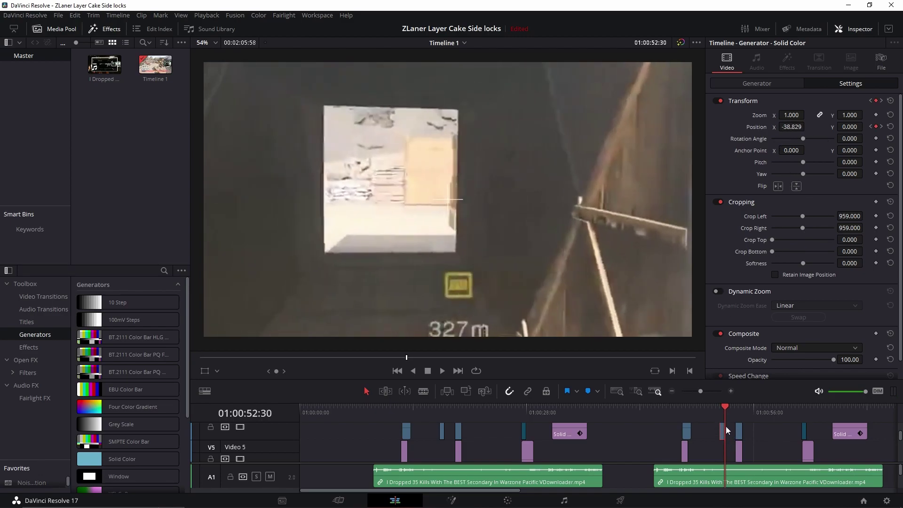
pyautogui.press('Left')
pyautogui.press('Left')
pyautogui.press('Left')
pyautogui.press('Right')
pyautogui.press('Right')
pyautogui.press('Right')
pyautogui.press('Right')
pyautogui.press('Right')
pyautogui.press('Right')
pyautogui.press('Right')
pyautogui.press('Right')
pyautogui.press('Right')
pyautogui.press('Right')
pyautogui.press('Right')
pyautogui.press('Right')
pyautogui.press('Right')
pyautogui.press('Right')
pyautogui.press('Right')
pyautogui.press('Right')
pyautogui.press('Right')
pyautogui.press('Right')
pyautogui.press('Right')
pyautogui.press('Right')
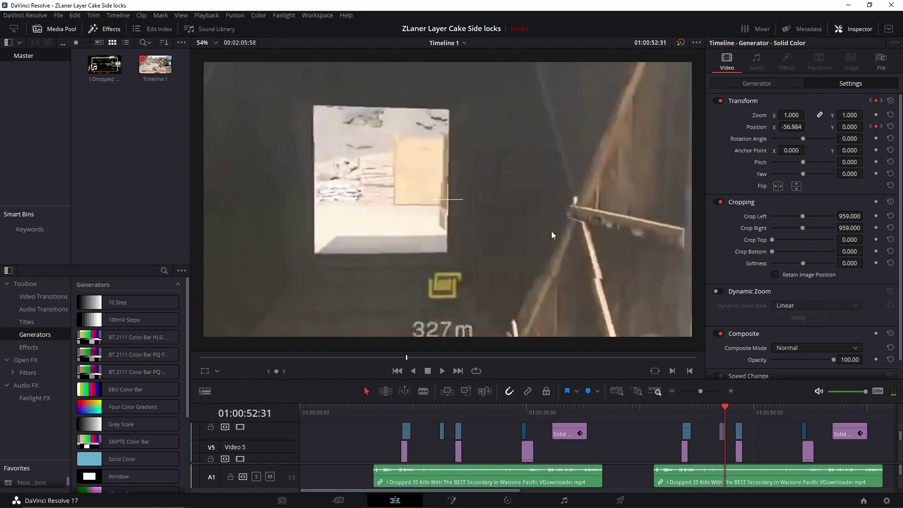
# Advance through the footage from 01:00:52:31 to the next blue line and black bar overlays at 01:00:53:49
pyautogui.press('Right')
pyautogui.press('Right')
pyautogui.press('Right')
pyautogui.press('Right')
pyautogui.press('Right')
pyautogui.press('Right')
pyautogui.press('Right')
pyautogui.press('Right')
pyautogui.press('Right')
pyautogui.press('Right')
pyautogui.press('Right')
pyautogui.press('Right')
pyautogui.press('Right')
pyautogui.press('Right')
pyautogui.press('Right')
pyautogui.press('Right')
pyautogui.press('Right')
pyautogui.press('Right')
pyautogui.press('Right')
pyautogui.press('Right')
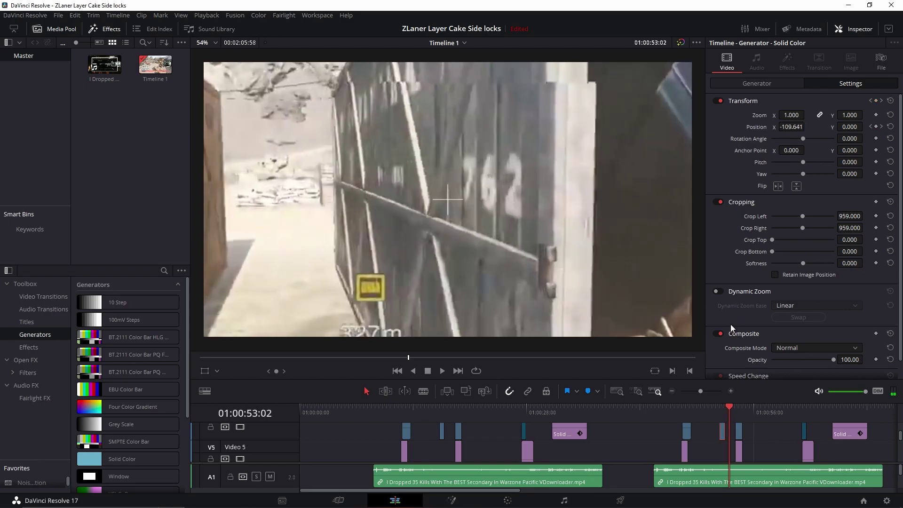
pyautogui.press('Right')
pyautogui.press('Right')
pyautogui.press('Right')
pyautogui.press('Right')
pyautogui.press('Right')
pyautogui.press('Right')
pyautogui.press('Right')
pyautogui.press('Right')
pyautogui.press('Right')
pyautogui.press('Right')
pyautogui.press('Right')
pyautogui.press('Right')
pyautogui.press('Right')
pyautogui.press('Right')
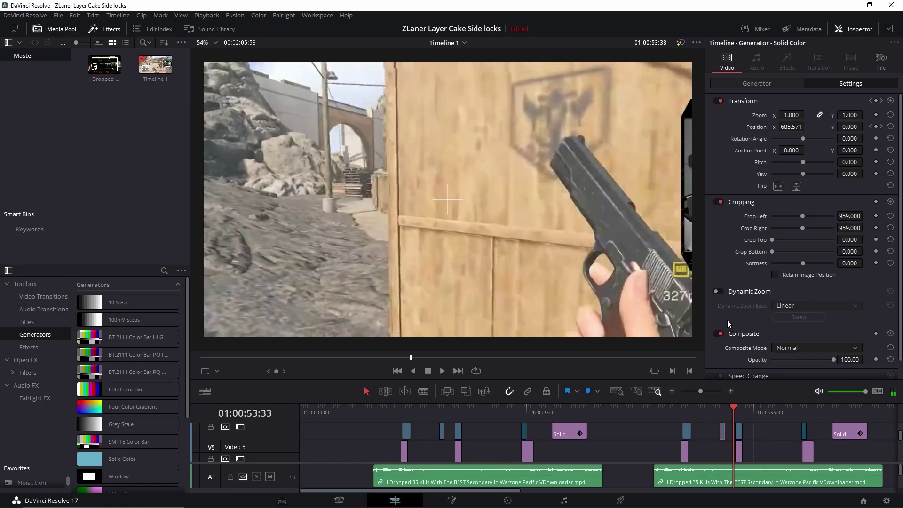
pyautogui.press('Right')
pyautogui.press('Right')
pyautogui.press('Right')
pyautogui.press('Right')
pyautogui.press('Right')
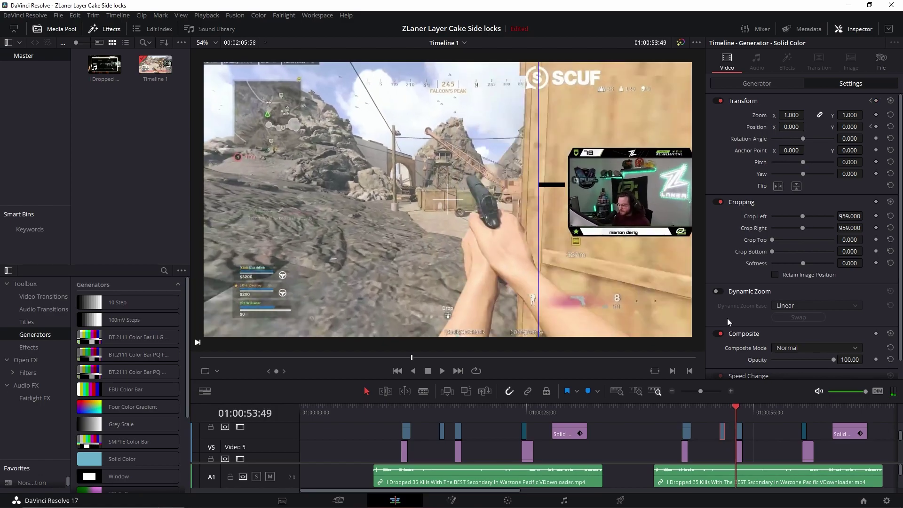
# Select the black bar's Solid Color clip on Video 5 and examine its position between 01:00:53:48 and 01:00:53:53
pyautogui.click(739, 450)
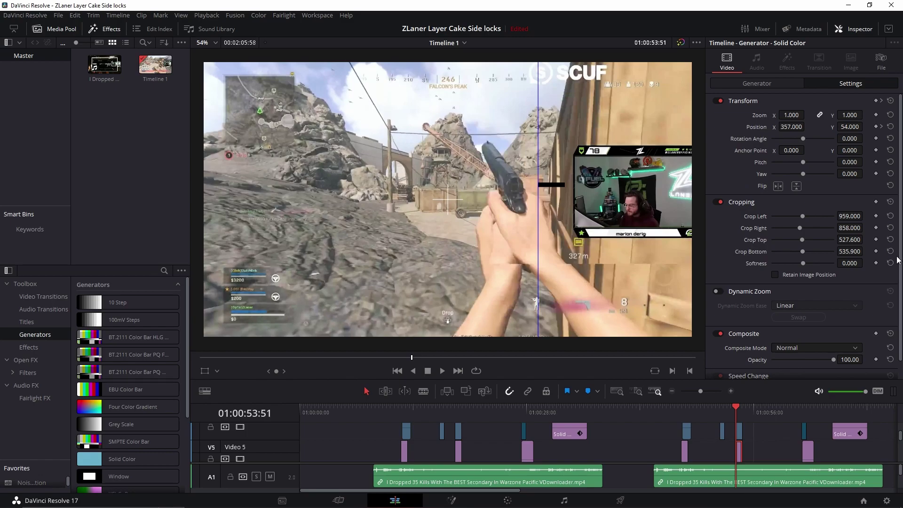
pyautogui.press('Left')
pyautogui.press('Left')
pyautogui.press('Left')
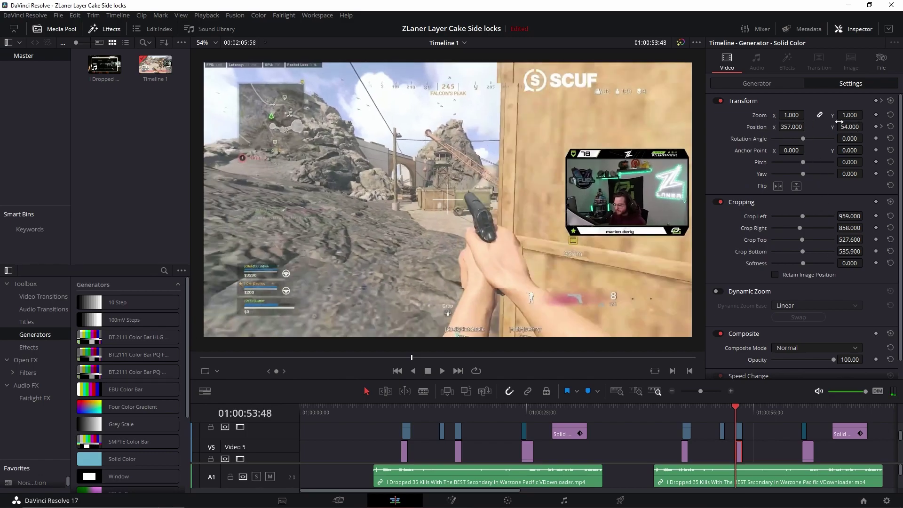
pyautogui.press('Right')
pyautogui.press('Right')
pyautogui.press('Right')
pyautogui.press('Right')
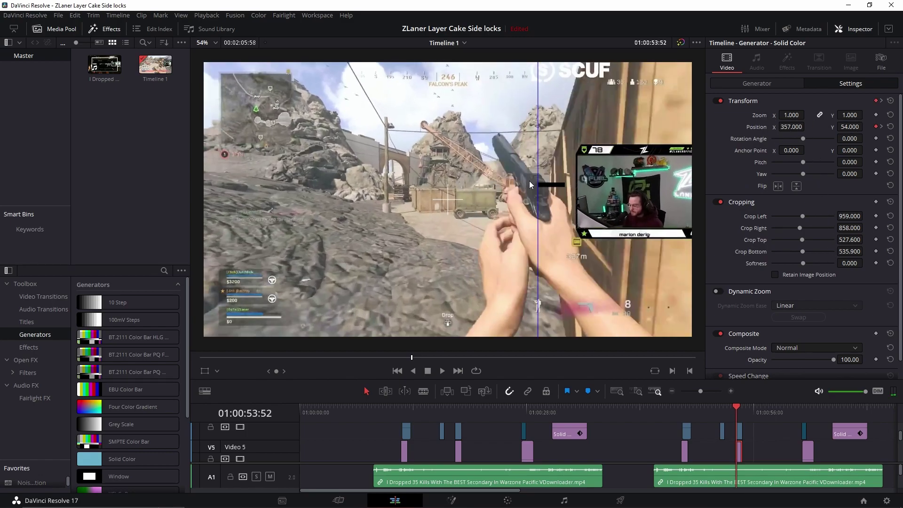
pyautogui.press('Right')
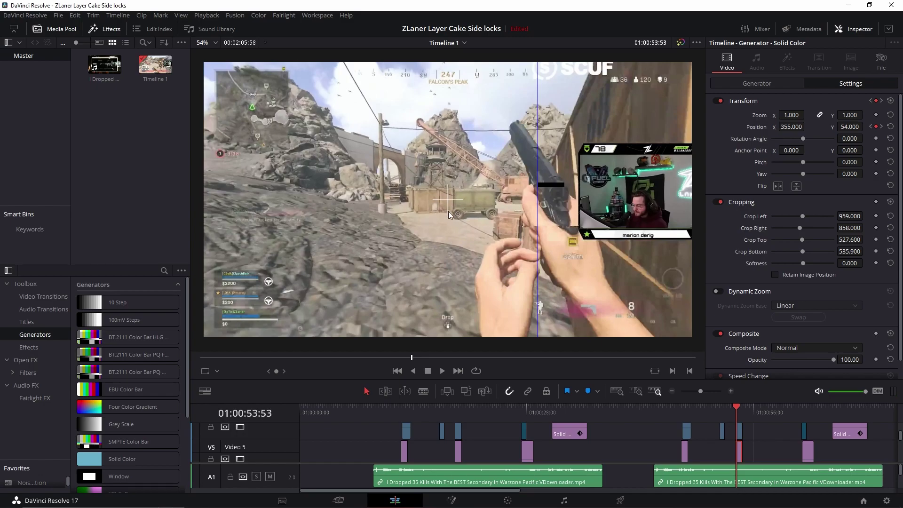
pyautogui.press('Left')
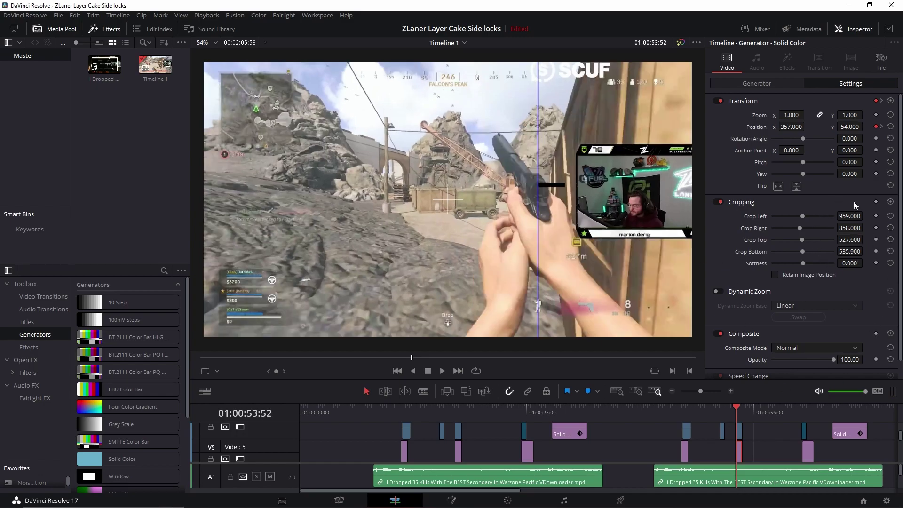
# Follow the black bar's keyframed X position frame by frame from 01:00:53:52 to 01:00:54:01
pyautogui.press('Right')
pyautogui.press('Right')
pyautogui.press('Right')
pyautogui.press('Right')
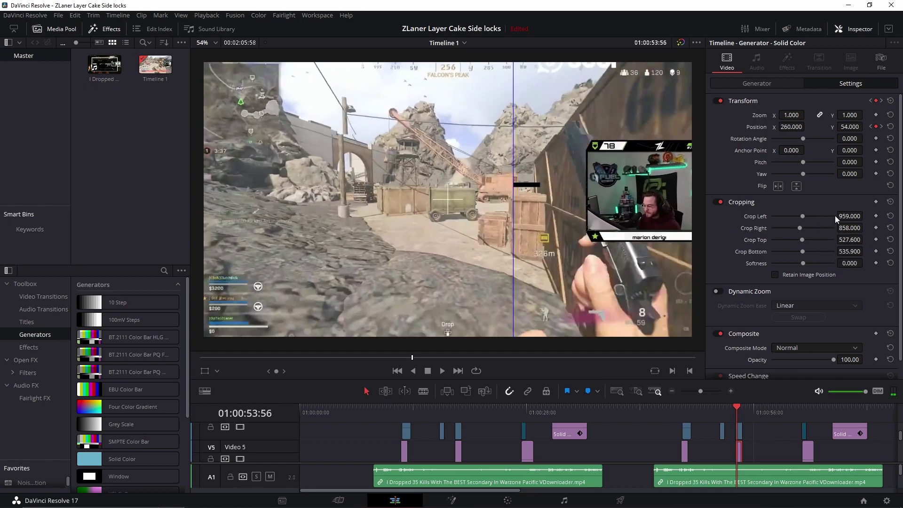
pyautogui.press('Right')
pyautogui.press('Right')
pyautogui.press('Right')
pyautogui.press('Right')
pyautogui.press('Right')
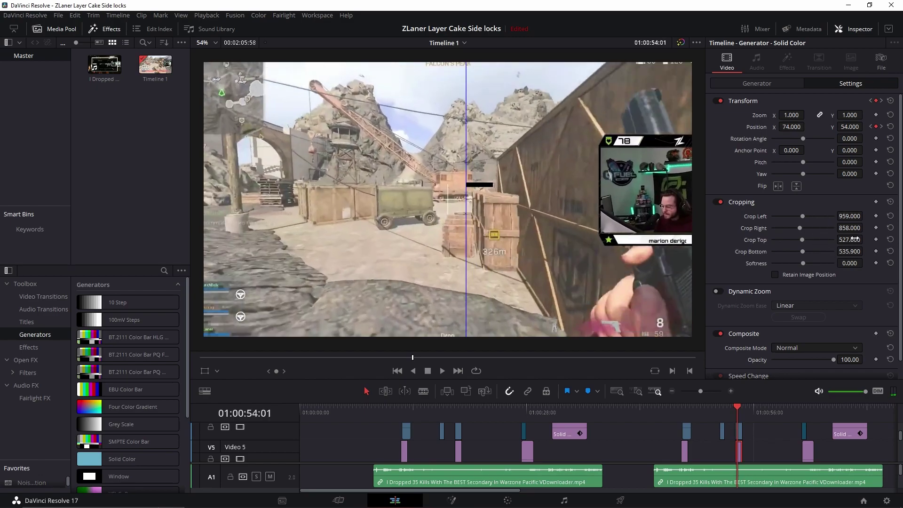
# Follow the blue line and black bar toward the crosshair from 01:00:54:01 to 01:00:54:25
pyautogui.press('Right')
pyautogui.press('Right')
pyautogui.press('Right')
pyautogui.press('Right')
pyautogui.press('Right')
pyautogui.press('Right')
pyautogui.press('Right')
pyautogui.press('Right')
pyautogui.press('Right')
pyautogui.press('Right')
pyautogui.press('Right')
pyautogui.press('Right')
pyautogui.press('Right')
pyautogui.press('Right')
pyautogui.press('Right')
pyautogui.press('Right')
pyautogui.press('Right')
pyautogui.press('Right')
pyautogui.press('Right')
pyautogui.press('Right')
pyautogui.press('Right')
pyautogui.press('Right')
pyautogui.press('Right')
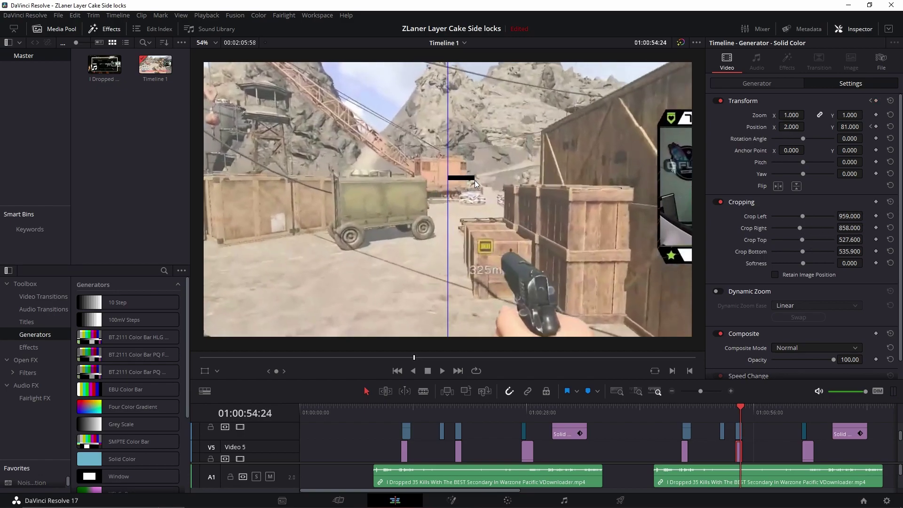
pyautogui.press('Right')
pyautogui.press('Right')
pyautogui.press('Right')
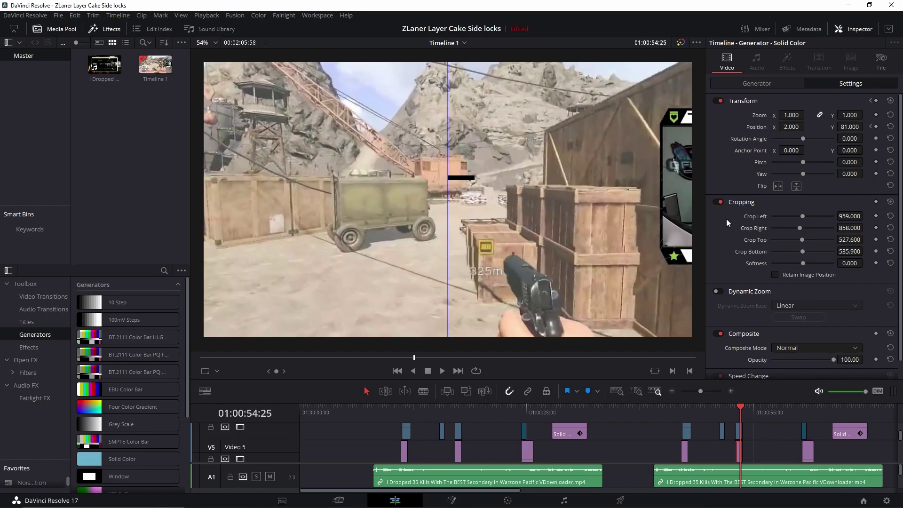
# Examine the crosshair's alignment with the blue line frame by frame from 01:00:54:25 to 01:00:54:34
pyautogui.press('Right')
pyautogui.press('Right')
pyautogui.press('Right')
pyautogui.press('Right')
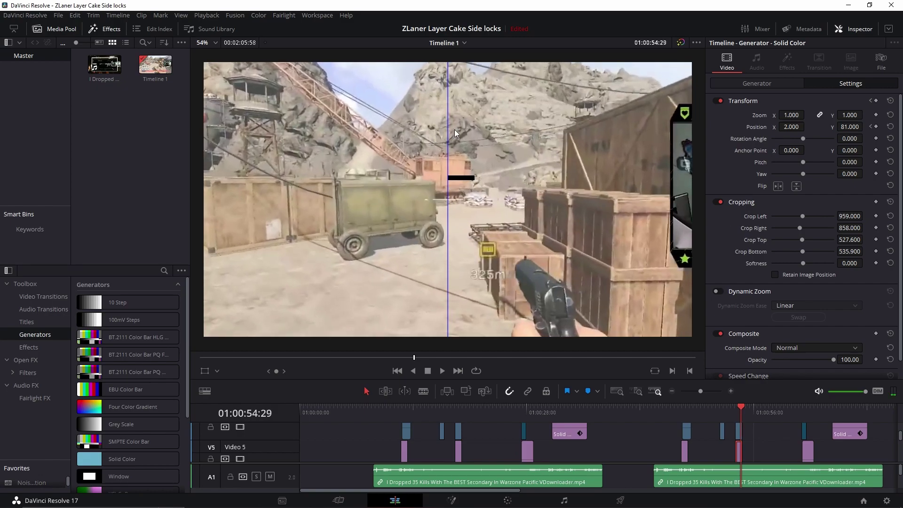
pyautogui.press('Right')
pyautogui.press('Right')
pyautogui.press('Right')
pyautogui.press('Right')
pyautogui.press('Right')
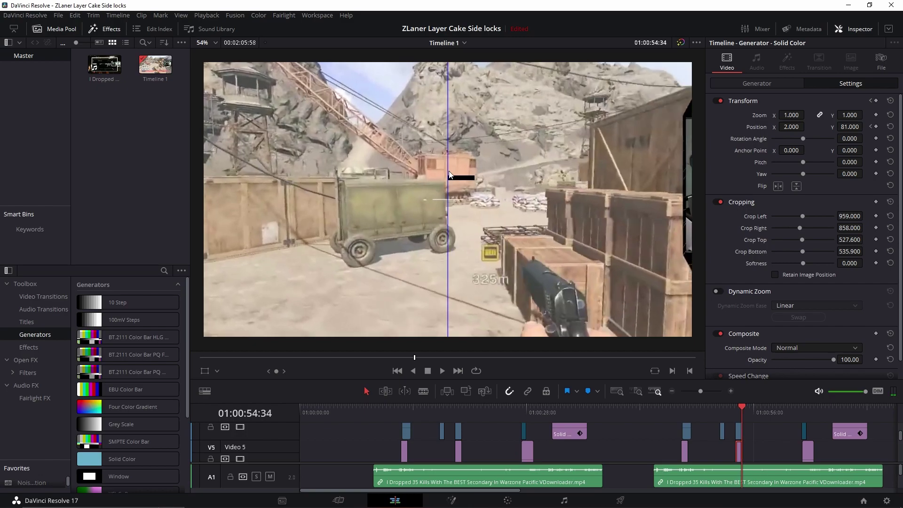
# Step back through the footage to 01:00:54:15 to recheck the crosshair's approach to the blue line
pyautogui.press('Left')
pyautogui.press('Left')
pyautogui.press('Left')
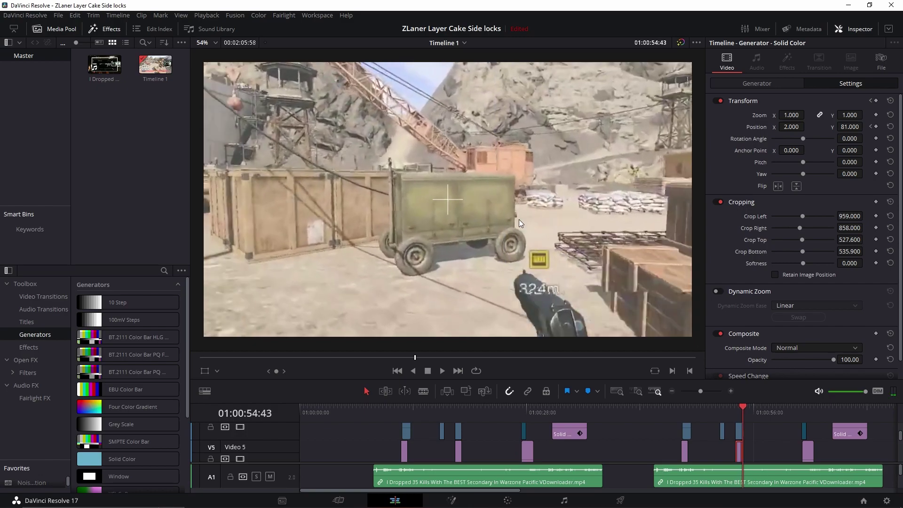
pyautogui.press('Left')
pyautogui.press('Left')
pyautogui.press('Left')
pyautogui.press('Left')
pyautogui.press('Left')
pyautogui.press('Left')
pyautogui.press('Left')
pyautogui.press('Left')
pyautogui.press('Left')
pyautogui.press('Left')
pyautogui.press('Left')
pyautogui.press('Left')
pyautogui.press('Left')
pyautogui.press('Left')
pyautogui.press('Left')
pyautogui.press('Left')
pyautogui.press('Left')
pyautogui.press('Left')
pyautogui.press('Left')
pyautogui.press('Left')
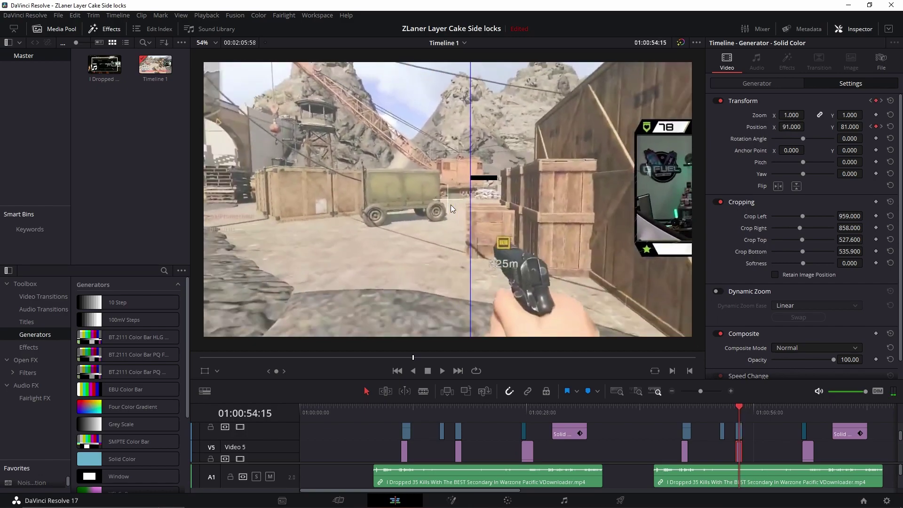
# Follow the blue line and black bar frame by frame from 01:00:54:15 to the crosshair at 01:00:54:24
pyautogui.press('Right')
pyautogui.press('Right')
pyautogui.press('Right')
pyautogui.press('Right')
pyautogui.press('Right')
pyautogui.press('Right')
pyautogui.press('Right')
pyautogui.press('Right')
pyautogui.press('Right')
pyautogui.press('Right')
pyautogui.press('Right')
pyautogui.press('Right')
pyautogui.press('Right')
pyautogui.press('Right')
pyautogui.press('Right')
pyautogui.press('Right')
pyautogui.press('Right')
pyautogui.press('Right')
pyautogui.press('Right')
pyautogui.press('Right')
pyautogui.press('Right')
pyautogui.press('Right')
pyautogui.press('Right')
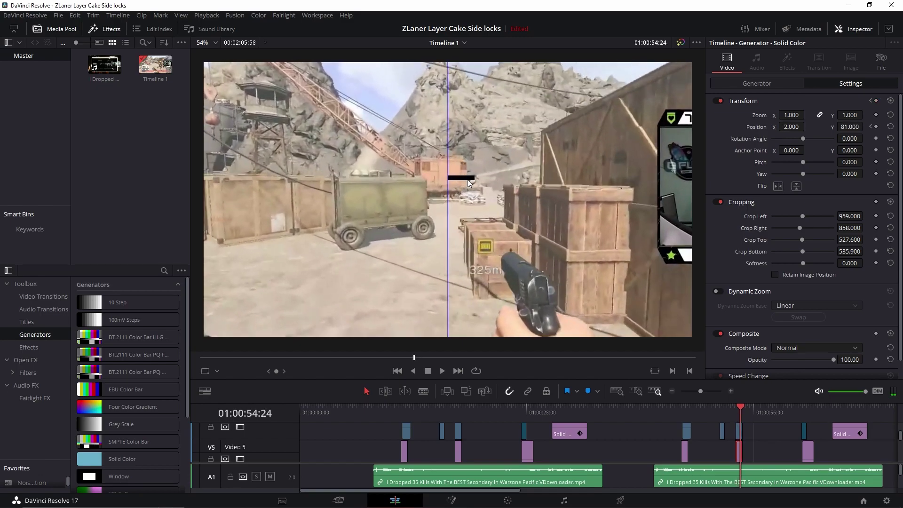
# Examine the crosshair's alignment with the blue line frame by frame from 01:00:54:24 to 01:00:54:37
pyautogui.press('Right')
pyautogui.press('Right')
pyautogui.press('Right')
pyautogui.press('Right')
pyautogui.press('Right')
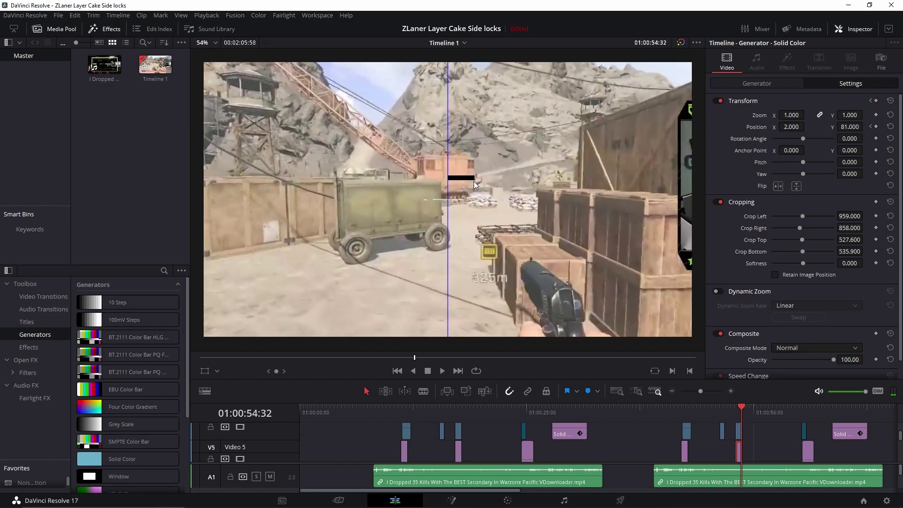
pyautogui.press('Right')
pyautogui.press('Right')
pyautogui.press('Right')
pyautogui.press('Right')
pyautogui.press('Right')
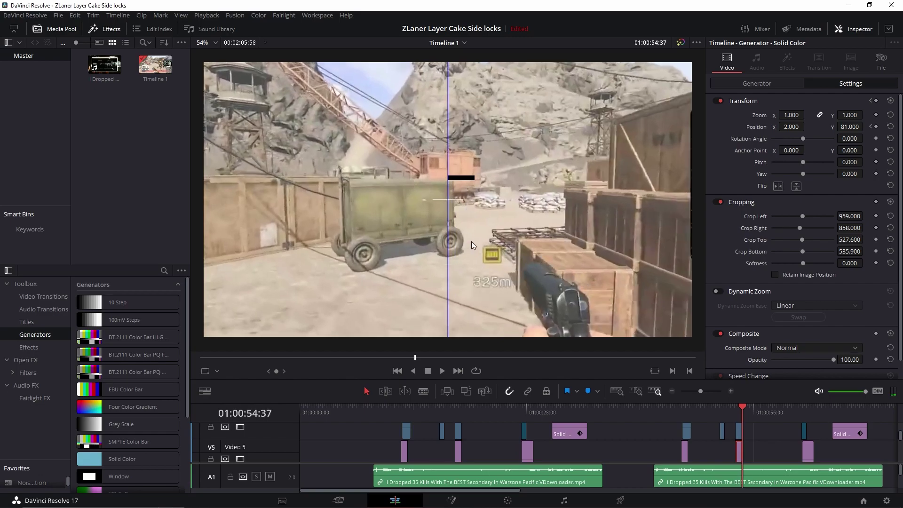
# Step back through the footage from 01:00:54:37 to around 01:00:53:55 to recheck the start of the side lock
pyautogui.press('Left')
pyautogui.press('Left')
pyautogui.press('Left')
pyautogui.press('Left')
pyautogui.press('Left')
pyautogui.press('Left')
pyautogui.press('Left')
pyautogui.press('Left')
pyautogui.press('Left')
pyautogui.press('Left')
pyautogui.press('Left')
pyautogui.press('Left')
pyautogui.press('Left')
pyautogui.press('Left')
pyautogui.press('Left')
pyautogui.press('Left')
pyautogui.press('Left')
pyautogui.press('Left')
pyautogui.press('Left')
pyautogui.press('Left')
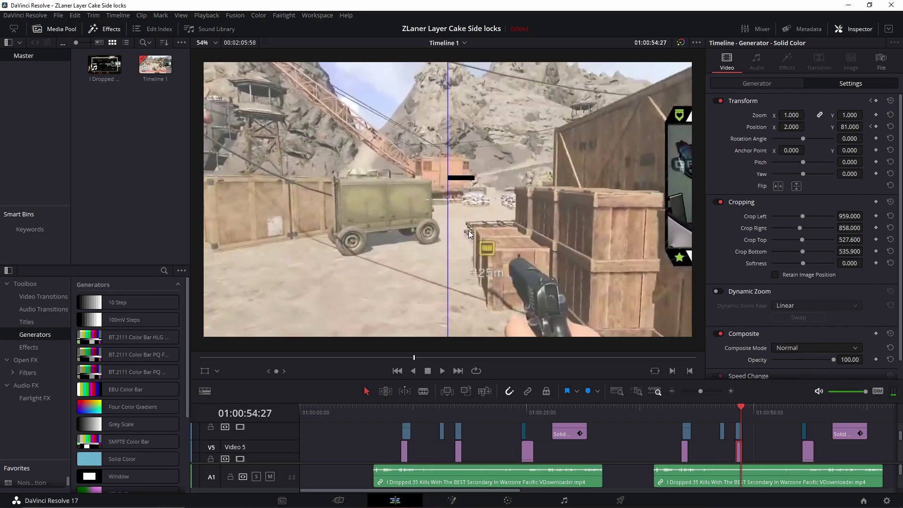
pyautogui.press('Left')
pyautogui.press('Left')
pyautogui.press('Left')
pyautogui.press('Left')
pyautogui.press('Left')
pyautogui.press('Left')
pyautogui.press('Left')
pyautogui.press('Left')
pyautogui.press('Left')
pyautogui.press('Left')
pyautogui.press('Left')
# Review the black bar's approach to the crosshair frame by frame from around 01:00:53:55 to 01:00:54:18
pyautogui.press('Right')
pyautogui.press('Right')
pyautogui.press('Right')
pyautogui.press('Right')
pyautogui.press('Right')
pyautogui.press('Right')
pyautogui.press('Right')
pyautogui.press('Right')
pyautogui.press('Right')
pyautogui.press('Right')
pyautogui.press('Right')
pyautogui.press('Right')
pyautogui.press('Right')
pyautogui.press('Right')
pyautogui.press('Right')
pyautogui.press('Right')
pyautogui.press('Right')
pyautogui.press('Right')
pyautogui.press('Right')
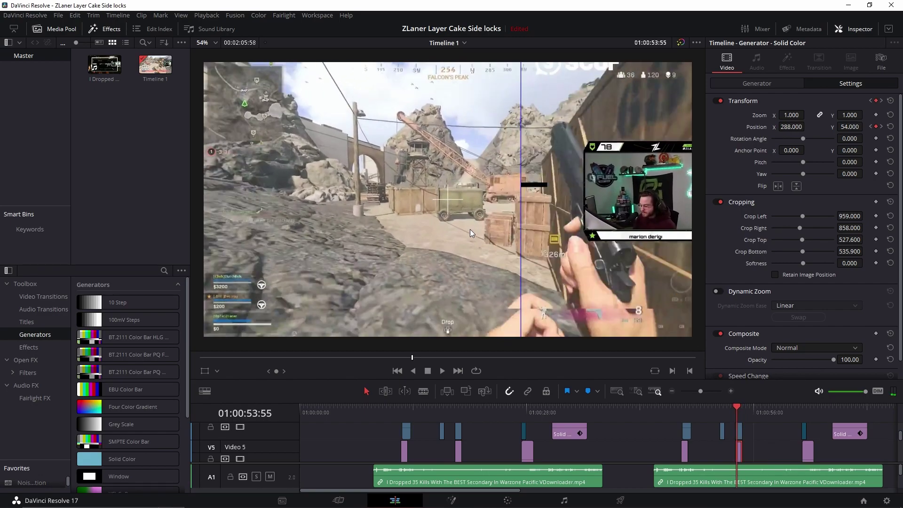
pyautogui.press('Right')
pyautogui.press('Right')
pyautogui.press('Right')
pyautogui.press('Right')
pyautogui.press('Right')
pyautogui.press('Right')
pyautogui.press('Right')
pyautogui.press('Right')
pyautogui.press('Right')
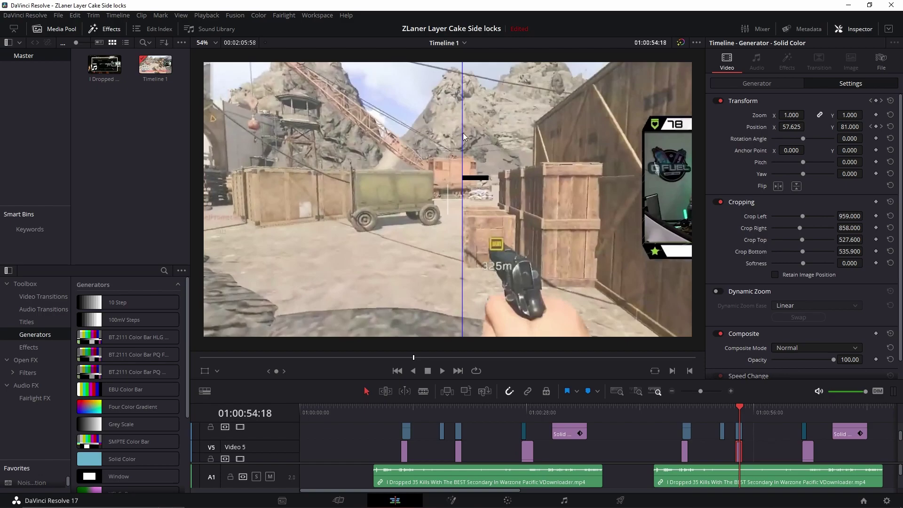
# Step back through the footage from 01:00:54:18 to around 01:00:53:57 to return to the start of the bar's movement
pyautogui.press('Left')
pyautogui.press('Left')
pyautogui.press('Left')
pyautogui.press('Left')
pyautogui.press('Left')
pyautogui.press('Left')
pyautogui.press('Left')
pyautogui.press('Left')
pyautogui.press('Left')
pyautogui.press('Left')
pyautogui.press('Left')
pyautogui.press('Left')
pyautogui.press('Left')
pyautogui.press('Left')
pyautogui.press('Left')
pyautogui.press('Left')
pyautogui.press('Left')
pyautogui.press('Left')
pyautogui.press('Left')
pyautogui.press('Left')
pyautogui.press('Left')
# Compare the black bar's keyframed position with the crosshair frame by frame from around 01:00:53:57 to 01:00:54:07
pyautogui.press('Right')
pyautogui.press('Right')
pyautogui.press('Right')
pyautogui.press('Right')
pyautogui.press('Right')
pyautogui.press('Right')
pyautogui.press('Right')
pyautogui.press('Right')
pyautogui.press('Right')
pyautogui.press('Right')
pyautogui.press('Right')
pyautogui.press('Right')
pyautogui.press('Right')
pyautogui.press('Right')
pyautogui.press('Right')
pyautogui.press('Right')
pyautogui.press('Right')
pyautogui.press('Right')
pyautogui.press('Right')
pyautogui.press('Right')
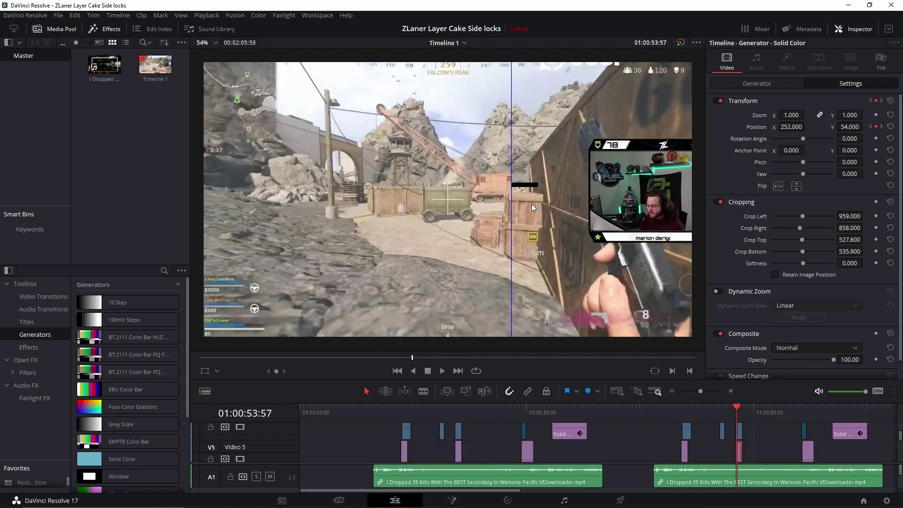
pyautogui.press('Right')
pyautogui.press('Right')
pyautogui.press('Right')
pyautogui.press('Right')
pyautogui.press('Right')
pyautogui.press('Right')
pyautogui.press('Right')
pyautogui.press('Right')
pyautogui.press('Right')
pyautogui.press('Right')
pyautogui.press('Right')
pyautogui.press('Right')
pyautogui.press('Right')
pyautogui.press('Right')
pyautogui.press('Right')
pyautogui.press('Right')
pyautogui.press('Right')
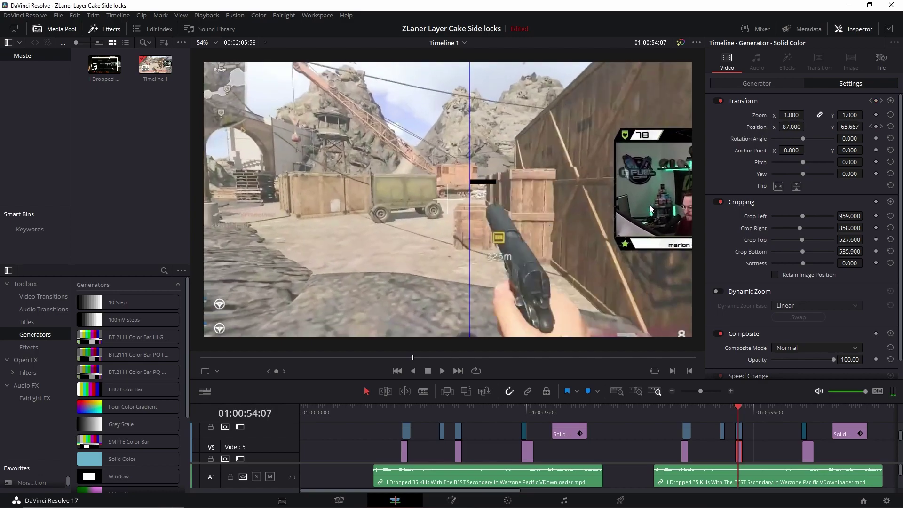
# Follow the black bar and vertical line toward the crosshair frame by frame from 01:00:54:07 to around 01:00:54:26
pyautogui.press('Right')
pyautogui.press('Right')
pyautogui.press('Right')
pyautogui.press('Right')
pyautogui.press('Right')
pyautogui.press('Right')
pyautogui.press('Right')
pyautogui.press('Right')
pyautogui.press('Right')
pyautogui.press('Right')
pyautogui.press('Right')
pyautogui.press('Right')
pyautogui.press('Right')
pyautogui.press('Right')
pyautogui.press('Right')
pyautogui.press('Right')
pyautogui.press('Right')
pyautogui.press('Right')
pyautogui.press('Right')
pyautogui.press('Right')
# Step back through the footage from around 01:00:54:26 to recheck the black bar's approach to the crosshair
pyautogui.press('Left')
pyautogui.press('Left')
pyautogui.press('Left')
pyautogui.press('Left')
pyautogui.press('Left')
pyautogui.press('Left')
pyautogui.press('Left')
pyautogui.press('Left')
pyautogui.press('Left')
pyautogui.press('Left')
pyautogui.press('Left')
pyautogui.press('Left')
pyautogui.press('Left')
pyautogui.press('Left')
pyautogui.press('Left')
pyautogui.press('Left')
pyautogui.press('Left')
pyautogui.press('Left')
pyautogui.press('Left')
pyautogui.press('Left')
pyautogui.press('Left')
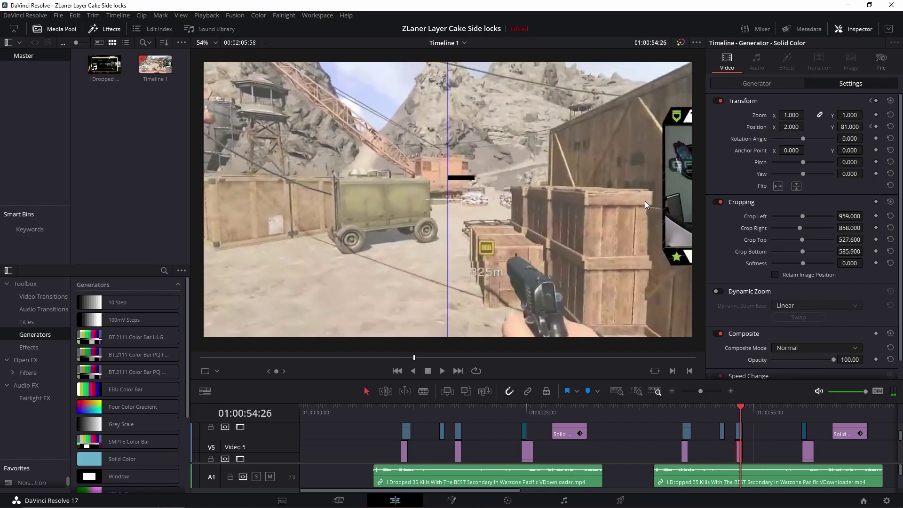
pyautogui.press('Left')
pyautogui.press('Left')
pyautogui.press('Left')
pyautogui.press('Left')
pyautogui.press('Left')
pyautogui.press('Left')
pyautogui.press('Left')
pyautogui.press('Left')
pyautogui.press('Left')
pyautogui.press('Left')
pyautogui.press('Left')
pyautogui.press('Left')
pyautogui.press('Left')
# Examine the side lock frame by frame through 01:00:54:16 and on to around 01:00:54:49, past the end of the overlays
pyautogui.press('Right')
pyautogui.press('Right')
pyautogui.press('Right')
pyautogui.press('Right')
pyautogui.press('Right')
pyautogui.press('Right')
pyautogui.press('Right')
pyautogui.press('Right')
pyautogui.press('Right')
pyautogui.press('Right')
pyautogui.press('Right')
pyautogui.press('Right')
pyautogui.press('Right')
pyautogui.press('Right')
pyautogui.press('Right')
pyautogui.press('Right')
pyautogui.press('Right')
pyautogui.press('Right')
pyautogui.press('Right')
pyautogui.press('Right')
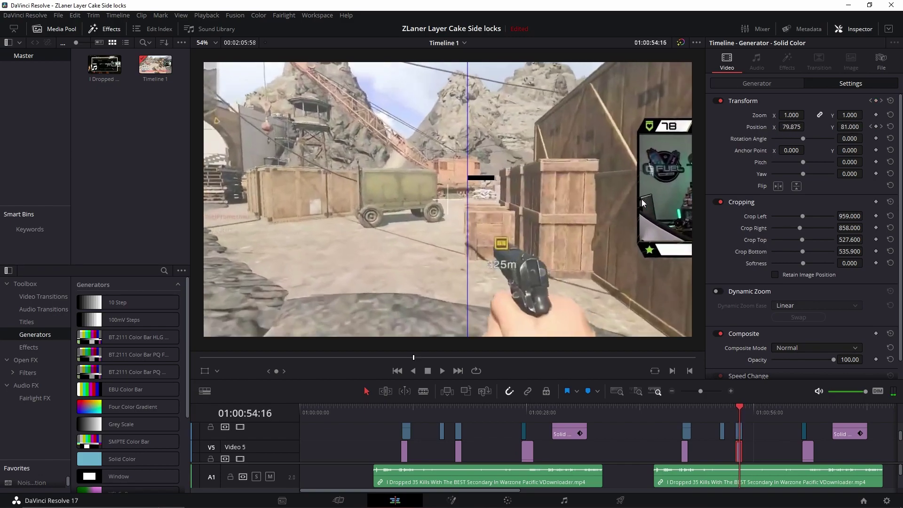
pyautogui.press('Right')
pyautogui.press('Right')
pyautogui.press('Right')
pyautogui.press('Right')
pyautogui.press('Right')
pyautogui.press('Right')
pyautogui.press('Right')
pyautogui.press('Right')
pyautogui.press('Right')
pyautogui.press('Right')
pyautogui.press('Right')
pyautogui.press('Right')
pyautogui.press('Right')
pyautogui.press('Right')
pyautogui.press('Right')
pyautogui.press('Right')
pyautogui.press('Right')
pyautogui.press('Right')
pyautogui.press('Right')
pyautogui.press('Right')
# Step back from around 01:00:54:49 into the section where the line and bar overlays sit on the crosshair
pyautogui.press('Left')
pyautogui.press('Left')
pyautogui.press('Left')
pyautogui.press('Left')
pyautogui.press('Left')
pyautogui.press('Left')
pyautogui.press('Left')
pyautogui.press('Left')
pyautogui.press('Left')
pyautogui.press('Left')
pyautogui.press('Left')
pyautogui.press('Left')
pyautogui.press('Left')
pyautogui.press('Left')
pyautogui.press('Left')
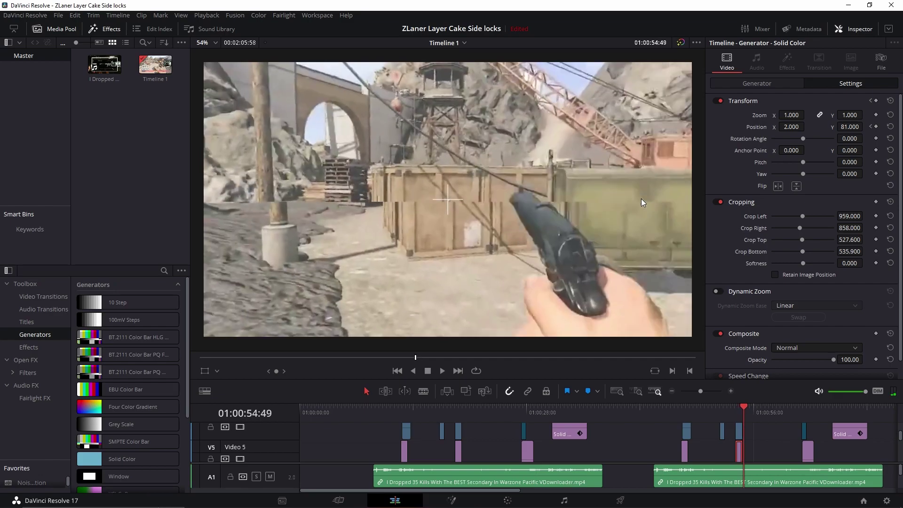
pyautogui.press('Left')
pyautogui.press('Left')
pyautogui.press('Left')
pyautogui.press('Left')
pyautogui.press('Left')
pyautogui.press('Left')
pyautogui.press('Left')
pyautogui.press('Left')
pyautogui.press('Left')
# Advance the footage frame by frame to 01:00:54:37, near the end of the line and bar overlays
pyautogui.press('Right')
pyautogui.press('Right')
pyautogui.press('Right')
pyautogui.press('Right')
pyautogui.press('Right')
pyautogui.press('Right')
pyautogui.press('Right')
pyautogui.press('Right')
pyautogui.press('Right')
pyautogui.press('Right')
pyautogui.press('Right')
pyautogui.press('Right')
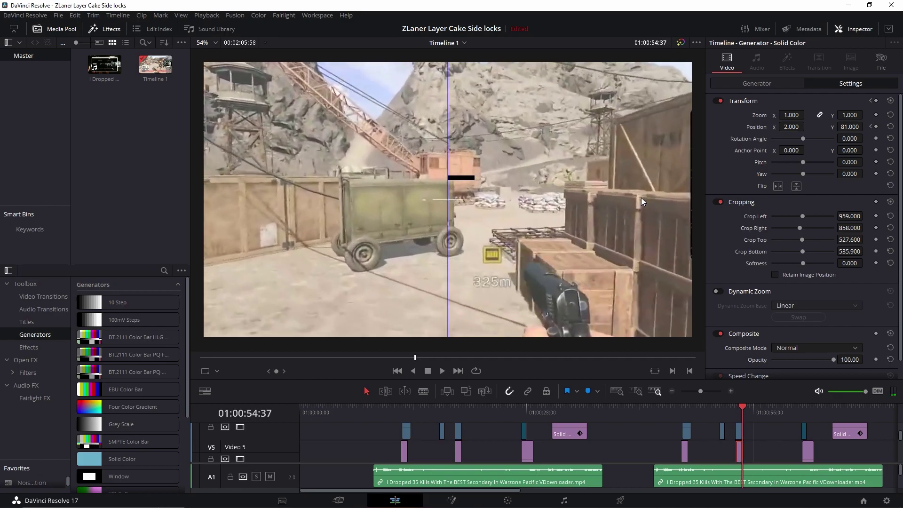
# Compare the adjacent frames 01:00:54:38 and 01:00:54:39 to examine where the side lock ends
pyautogui.press('Right')
pyautogui.press('Left')
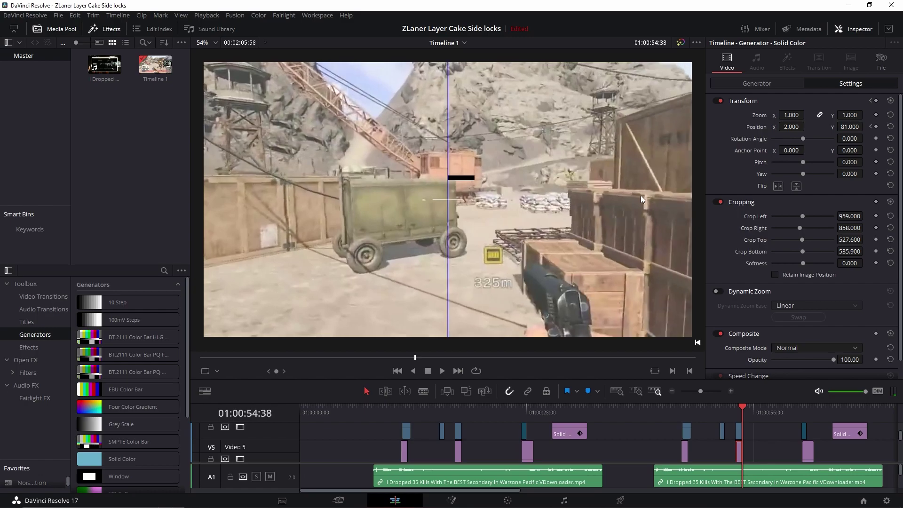
pyautogui.press('Right')
pyautogui.press('Left')
pyautogui.press('Right')
pyautogui.press('Right')
pyautogui.press('Right')
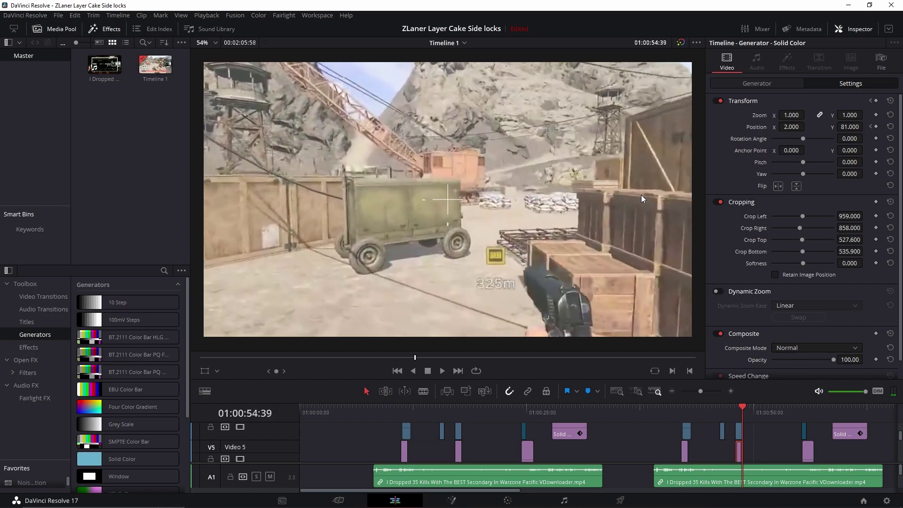
pyautogui.press('Left')
pyautogui.press('Left')
pyautogui.press('Left')
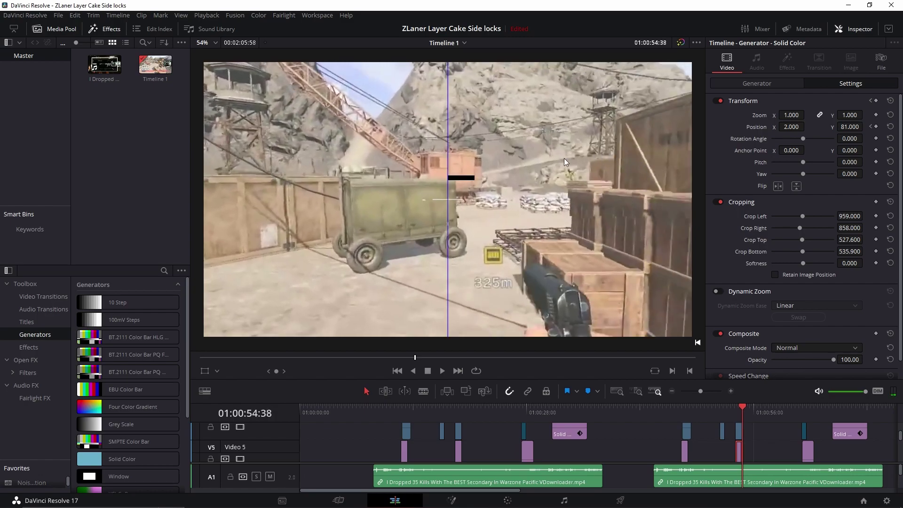
# Step back frame by frame to 01:00:54:32 to examine the crosshair against the line and bar overlays near the end of the side lock
pyautogui.press('Left')
pyautogui.press('Left')
pyautogui.press('Left')
pyautogui.press('Left')
pyautogui.press('Left')
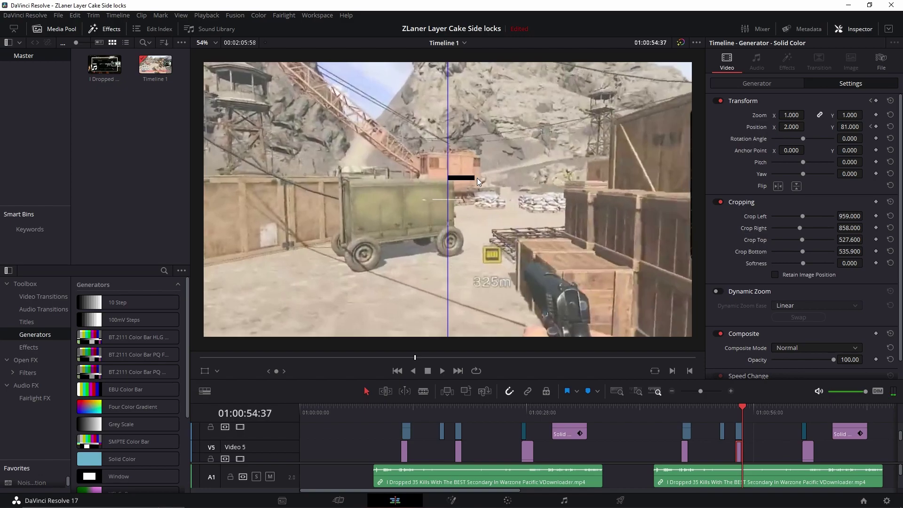
pyautogui.press('Left')
pyautogui.press('Left')
pyautogui.press('Left')
pyautogui.press('Left')
pyautogui.press('Left')
pyautogui.press('Left')
pyautogui.press('Left')
pyautogui.press('Left')
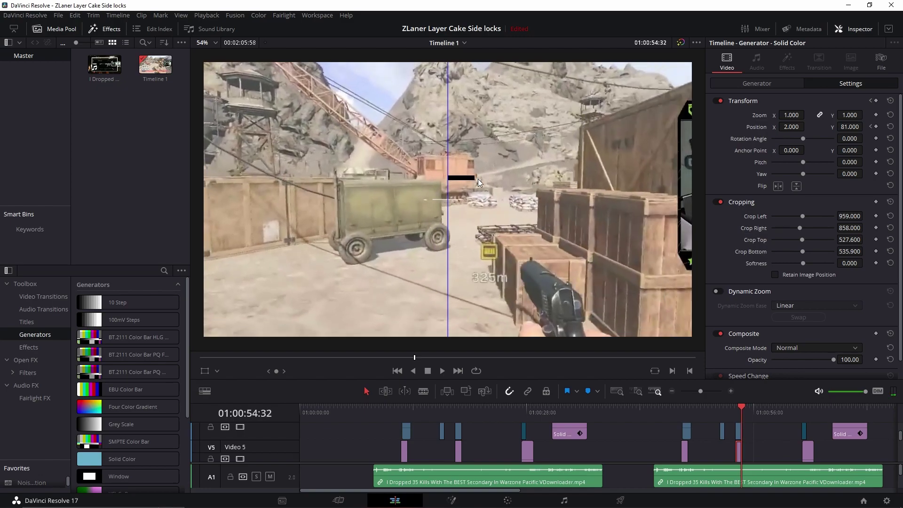
# Trace the line and bar overlays backward to 01:00:54:21, where their position starts shifting away from the crosshair
pyautogui.press('Left')
pyautogui.press('Left')
pyautogui.press('Left')
pyautogui.press('Left')
pyautogui.press('Left')
pyautogui.press('Left')
pyautogui.press('Left')
pyautogui.press('Left')
pyautogui.press('Left')
pyautogui.press('Left')
pyautogui.press('Left')
pyautogui.press('Left')
pyautogui.press('Left')
pyautogui.press('Left')
pyautogui.press('Left')
pyautogui.press('Left')
pyautogui.press('Left')
pyautogui.press('Left')
pyautogui.press('Left')
pyautogui.press('Left')
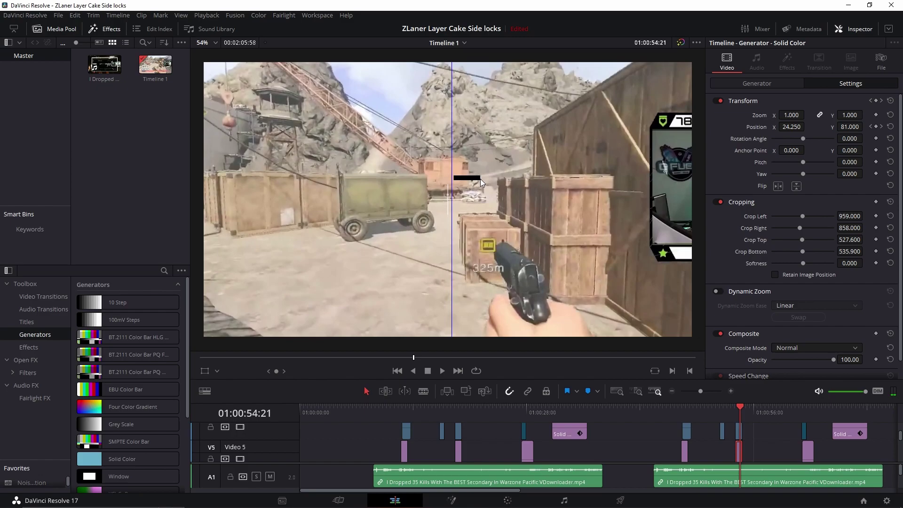
# Step back to 01:00:54:00 to examine the gap between the crosshair and the overlays early in the side lock
pyautogui.press('Left')
pyautogui.press('Left')
pyautogui.press('Left')
pyautogui.press('Left')
pyautogui.press('Left')
pyautogui.press('Left')
pyautogui.press('Left')
pyautogui.press('Left')
pyautogui.press('Left')
pyautogui.press('Left')
pyautogui.press('Left')
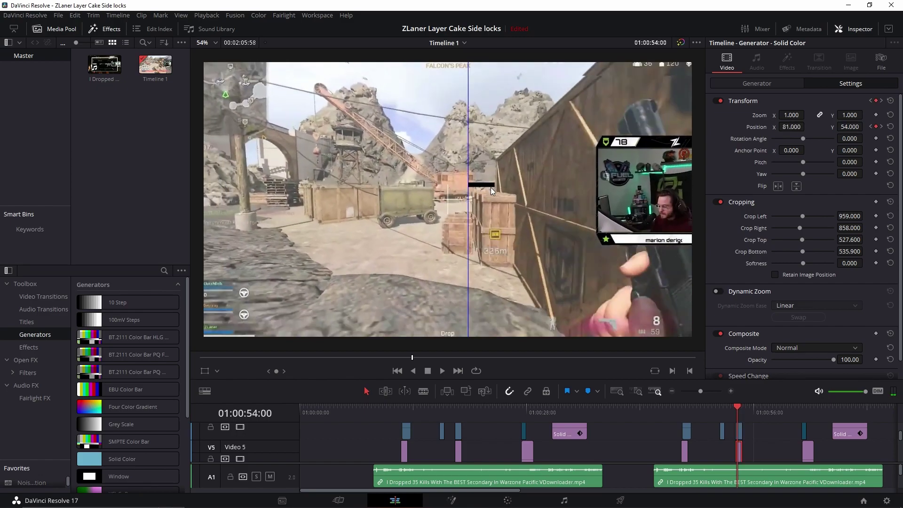
# Continue backward through the start of the overlays to 01:00:53:46, before the line and bar come in
pyautogui.press('Left')
pyautogui.press('Left')
pyautogui.press('Left')
pyautogui.press('Left')
pyautogui.press('Left')
pyautogui.press('Left')
pyautogui.press('Left')
pyautogui.press('Left')
pyautogui.press('Left')
pyautogui.press('Left')
pyautogui.press('Left')
pyautogui.press('Left')
pyautogui.press('Left')
pyautogui.press('Left')
pyautogui.press('Left')
pyautogui.press('Left')
pyautogui.press('Left')
pyautogui.press('Left')
pyautogui.press('Left')
pyautogui.press('Left')
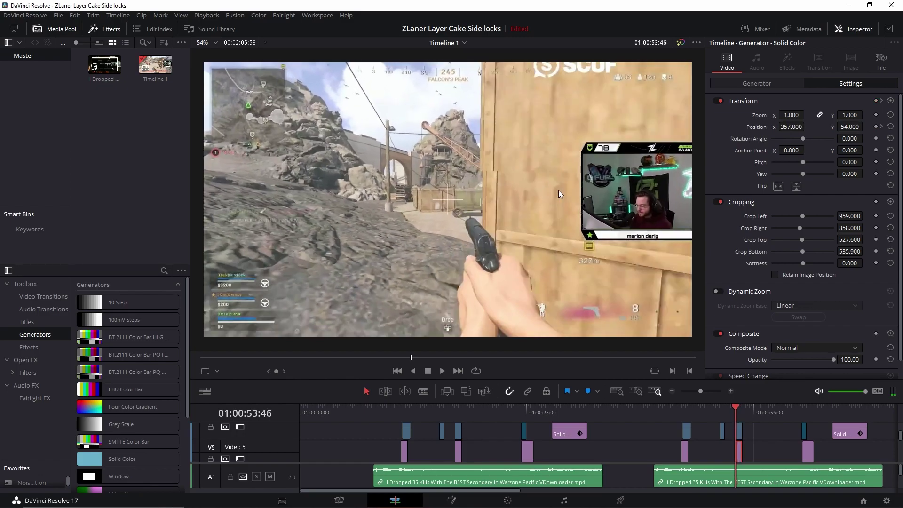
# Review the fast camera turn before the side lock by stepping back to around 01:00:53:26
pyautogui.press('Left')
pyautogui.press('Left')
pyautogui.press('Left')
pyautogui.press('Left')
pyautogui.press('Left')
pyautogui.press('Left')
pyautogui.press('Left')
pyautogui.press('Left')
pyautogui.press('Left')
pyautogui.press('Left')
pyautogui.press('Left')
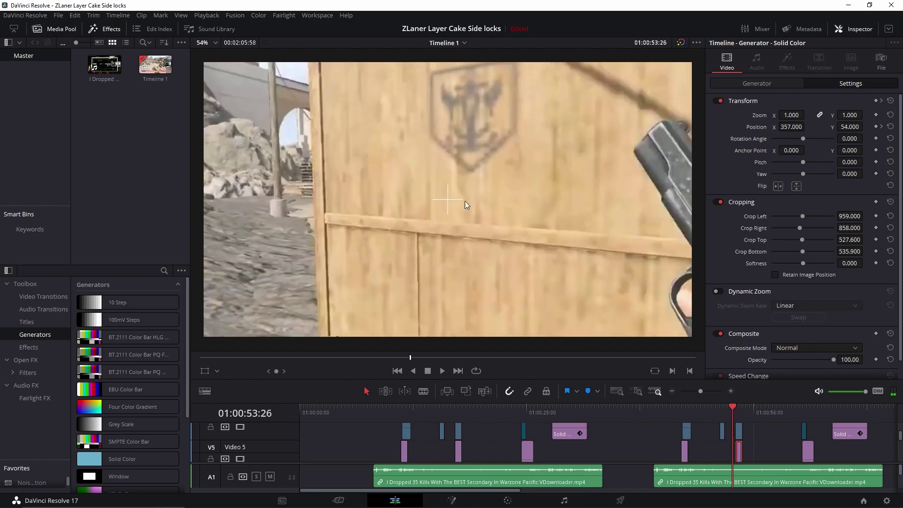
# Advance frame by frame to 01:00:53:30 to examine the crosshair crossing the wooden container during the turn
pyautogui.press('Right')
pyautogui.press('Right')
pyautogui.press('Right')
pyautogui.press('Right')
pyautogui.press('Right')
pyautogui.press('Right')
pyautogui.press('Right')
pyautogui.press('Right')
pyautogui.press('Right')
pyautogui.press('Right')
pyautogui.press('Right')
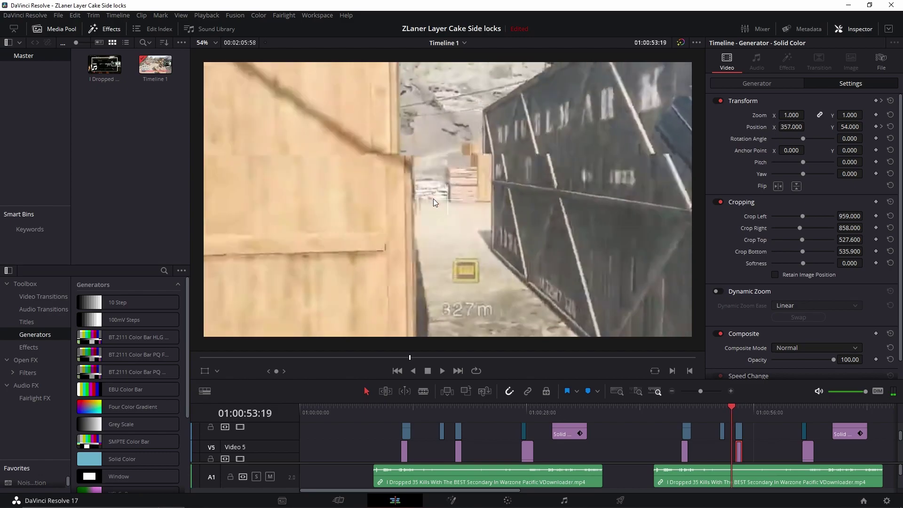
pyautogui.press('Right')
pyautogui.press('Right')
pyautogui.press('Right')
pyautogui.press('Right')
pyautogui.press('Right')
pyautogui.press('Right')
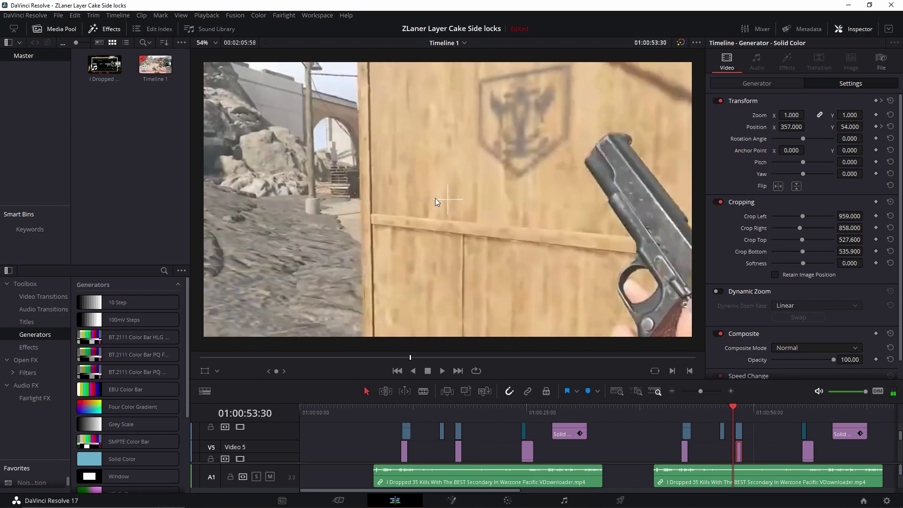
# Follow the approach into the side lock forward to 01:00:53:58, where the line and bar overlays mark the target
pyautogui.press('Right')
pyautogui.press('Right')
pyautogui.press('Right')
pyautogui.press('Right')
pyautogui.press('Right')
pyautogui.press('Right')
pyautogui.press('Right')
pyautogui.press('Right')
pyautogui.press('Right')
pyautogui.press('Right')
pyautogui.press('Right')
pyautogui.press('Right')
pyautogui.press('Right')
pyautogui.press('Right')
pyautogui.press('Right')
pyautogui.press('Right')
pyautogui.press('Right')
pyautogui.press('Right')
pyautogui.press('Right')
pyautogui.press('Right')
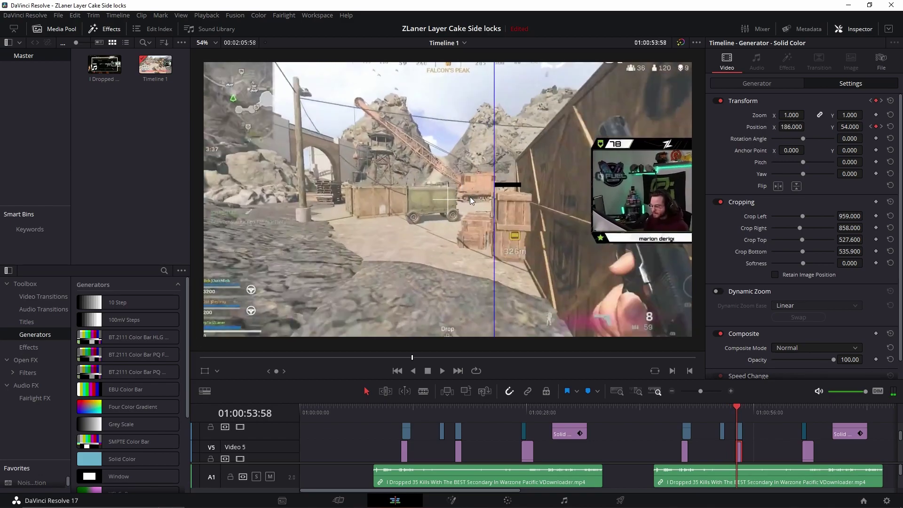
# Advance to 01:00:54:09 to compare the crosshair's position with the moving line and bar overlays
pyautogui.press('Right')
pyautogui.press('Right')
pyautogui.press('Right')
pyautogui.press('Right')
pyautogui.press('Right')
pyautogui.press('Right')
pyautogui.press('Right')
pyautogui.press('Right')
pyautogui.press('Right')
pyautogui.press('Right')
pyautogui.press('Right')
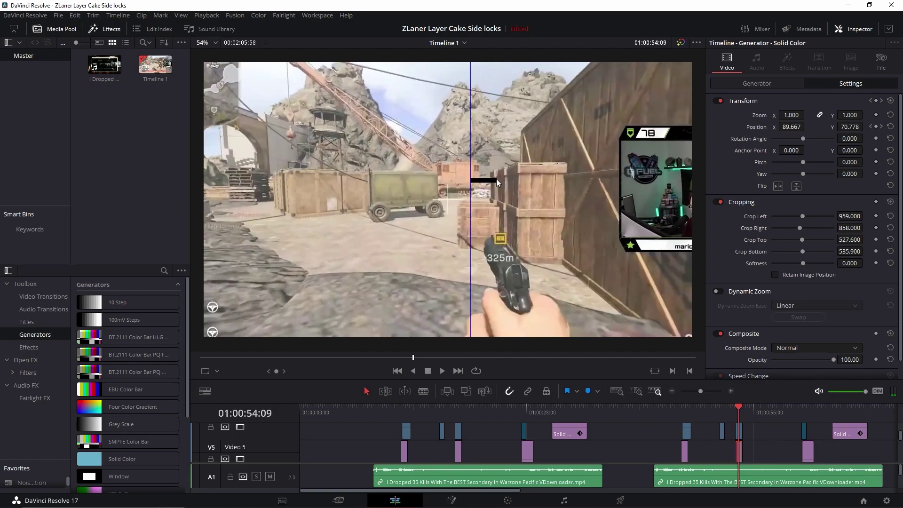
# Follow the overlays forward to 01:00:54:25, where the line meets the crosshair in the side lock
pyautogui.press('Right')
pyautogui.press('Right')
pyautogui.press('Right')
pyautogui.press('Right')
pyautogui.press('Right')
pyautogui.press('Right')
pyautogui.press('Right')
pyautogui.press('Right')
pyautogui.press('Right')
pyautogui.press('Right')
pyautogui.press('Right')
pyautogui.press('Right')
pyautogui.press('Right')
pyautogui.press('Right')
pyautogui.press('Right')
pyautogui.press('Right')
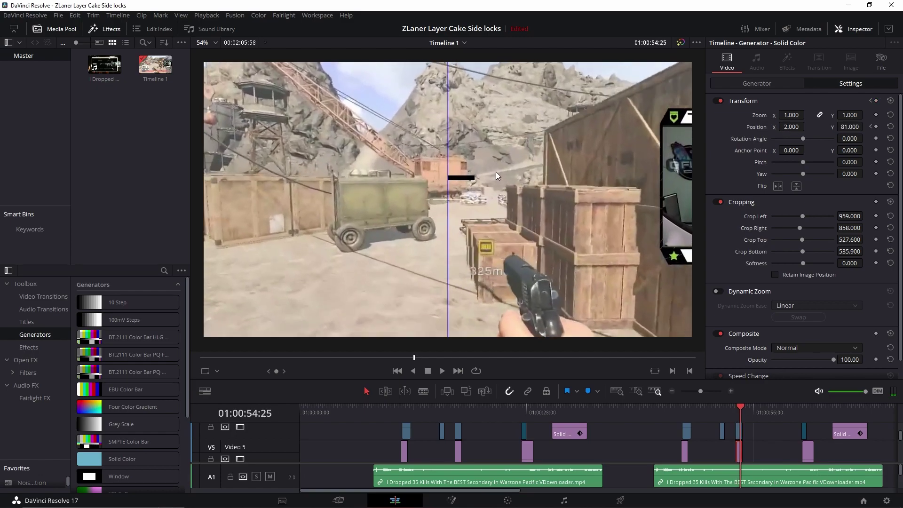
# Advance frame by frame past the overlays to 01:00:55:56 to follow the crosshair onto the stacked metal sheets by the trucks
pyautogui.press('Right')
pyautogui.press('Right')
pyautogui.press('Right')
pyautogui.press('Right')
pyautogui.press('Right')
pyautogui.press('Right')
pyautogui.press('Right')
pyautogui.press('Right')
pyautogui.press('Right')
pyautogui.press('Right')
pyautogui.press('Right')
pyautogui.press('Right')
pyautogui.press('Right')
pyautogui.press('Right')
pyautogui.press('Right')
pyautogui.press('Right')
pyautogui.press('Right')
pyautogui.press('Right')
pyautogui.press('Right')
pyautogui.press('Right')
pyautogui.press('Right')
pyautogui.press('Right')
pyautogui.press('Right')
pyautogui.press('Right')
pyautogui.press('Right')
pyautogui.press('Right')
pyautogui.press('Right')
pyautogui.press('Right')
pyautogui.press('Right')
pyautogui.press('Right')
pyautogui.press('Right')
pyautogui.press('Right')
pyautogui.press('Right')
pyautogui.press('Right')
pyautogui.press('Right')
pyautogui.press('Right')
pyautogui.press('Right')
pyautogui.press('Right')
pyautogui.press('Right')
pyautogui.press('Right')
pyautogui.press('Right')
pyautogui.press('Right')
pyautogui.press('Right')
pyautogui.press('Right')
pyautogui.press('Right')
pyautogui.press('Right')
pyautogui.press('Right')
pyautogui.press('Right')
pyautogui.press('Right')
pyautogui.press('Right')
pyautogui.press('Right')
pyautogui.press('Right')
pyautogui.press('Right')
pyautogui.press('Right')
pyautogui.press('Right')
pyautogui.press('Right')
pyautogui.press('Right')
pyautogui.press('Right')
pyautogui.press('Right')
pyautogui.press('Right')
pyautogui.press('Right')
pyautogui.press('Right')
pyautogui.press('Right')
pyautogui.press('Right')
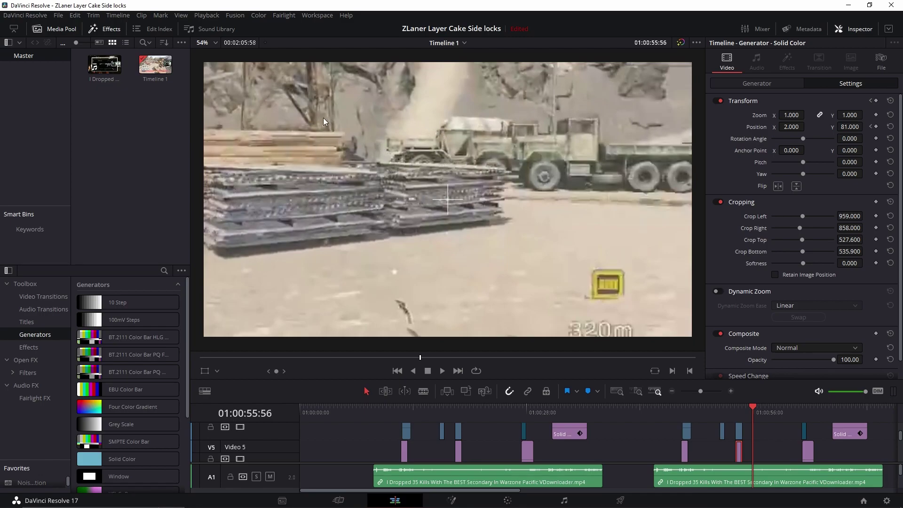
# Advance to 01:00:56:12 to examine the crosshair's position below the parked military trucks
pyautogui.press('Right')
pyautogui.press('Right')
pyautogui.press('Right')
pyautogui.press('Right')
pyautogui.press('Right')
pyautogui.press('Right')
pyautogui.press('Right')
pyautogui.press('Right')
pyautogui.press('Right')
pyautogui.press('Right')
pyautogui.press('Right')
pyautogui.press('Right')
pyautogui.press('Right')
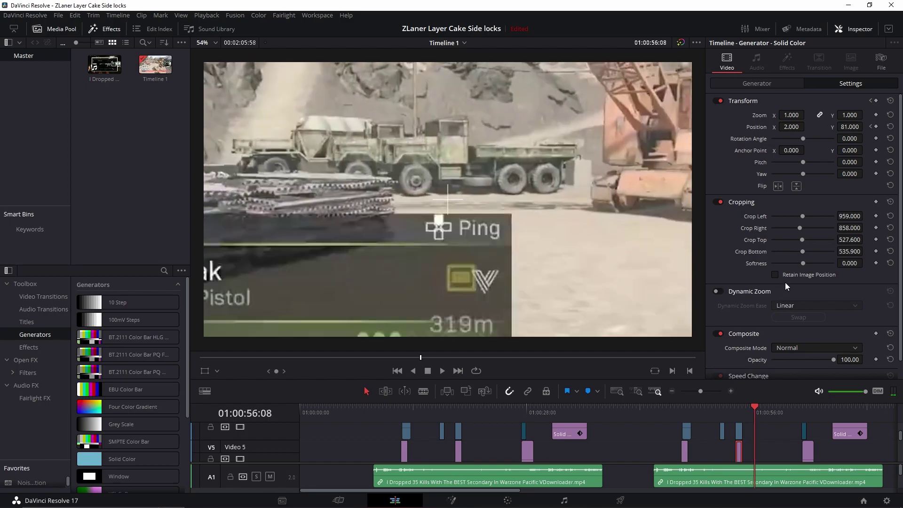
pyautogui.press('Right')
pyautogui.press('Right')
pyautogui.press('Right')
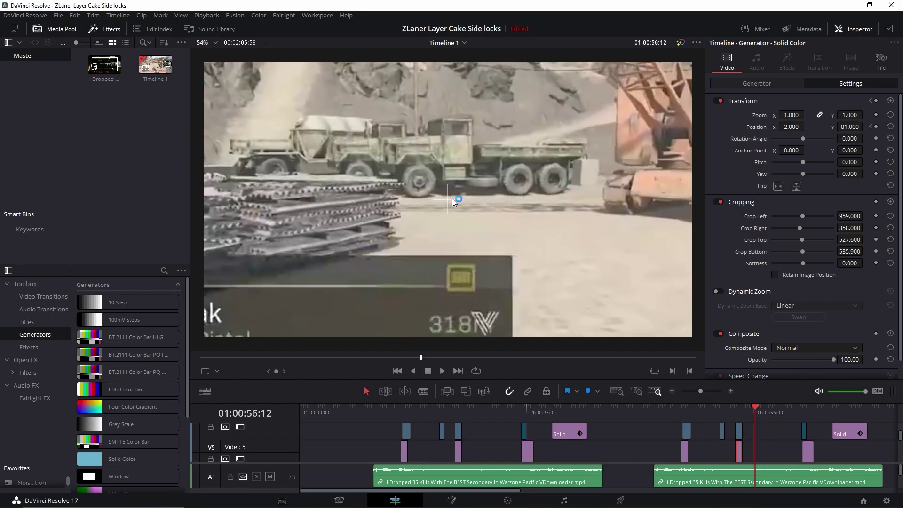
# Follow the footage forward to 01:00:56:49, where the crosshair is over the Top Break pistol pickup
pyautogui.press('Right')
pyautogui.press('Right')
pyautogui.press('Right')
pyautogui.press('Right')
pyautogui.press('Right')
pyautogui.press('Right')
pyautogui.press('Right')
pyautogui.press('Right')
pyautogui.press('Right')
pyautogui.press('Right')
pyautogui.press('Right')
pyautogui.press('Right')
pyautogui.press('Right')
pyautogui.press('Right')
pyautogui.press('Right')
pyautogui.press('Right')
pyautogui.press('Right')
pyautogui.press('Right')
pyautogui.press('Right')
pyautogui.press('Right')
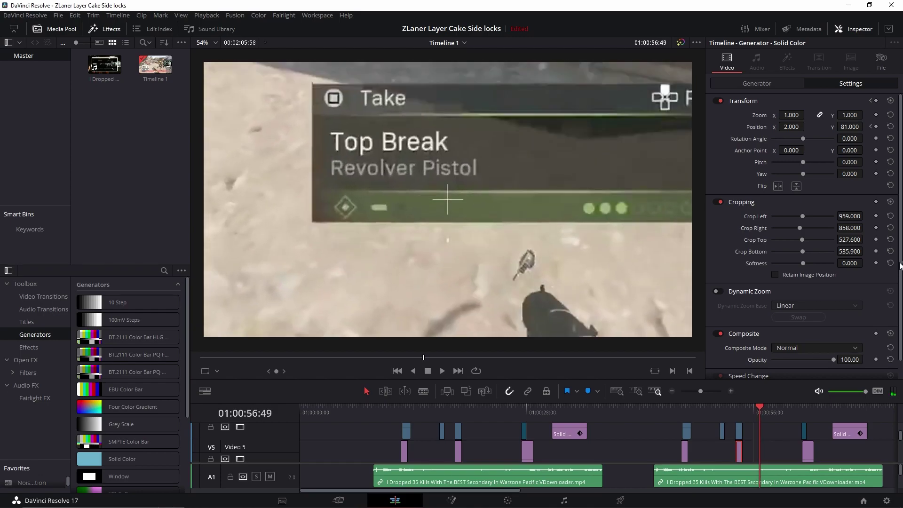
# Advance frame by frame to 01:00:57:23 to track the crosshair's turn from the pistol pickup to the wooden container
pyautogui.press('Right')
pyautogui.press('Right')
pyautogui.press('Right')
pyautogui.press('Right')
pyautogui.press('Right')
pyautogui.press('Right')
pyautogui.press('Right')
pyautogui.press('Right')
pyautogui.press('Right')
pyautogui.press('Right')
pyautogui.press('Right')
pyautogui.press('Right')
pyautogui.press('Right')
pyautogui.press('Right')
pyautogui.press('Right')
pyautogui.press('Right')
pyautogui.press('Right')
pyautogui.press('Right')
pyautogui.press('Right')
pyautogui.press('Right')
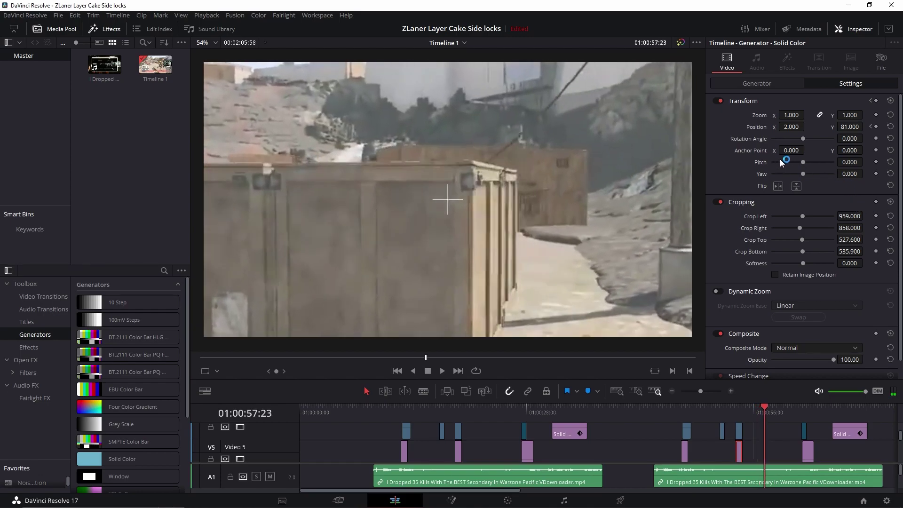
# Follow the footage forward to 01:00:58:01 to examine the revolver being aimed at the container's upper edge
pyautogui.press('Right')
pyautogui.press('Right')
pyautogui.press('Right')
pyautogui.press('Right')
pyautogui.press('Right')
pyautogui.press('Right')
pyautogui.press('Right')
pyautogui.press('Right')
pyautogui.press('Right')
pyautogui.press('Right')
pyautogui.press('Right')
pyautogui.press('Right')
pyautogui.press('Right')
pyautogui.press('Right')
pyautogui.press('Right')
pyautogui.press('Right')
pyautogui.press('Right')
pyautogui.press('Right')
pyautogui.press('Right')
pyautogui.press('Right')
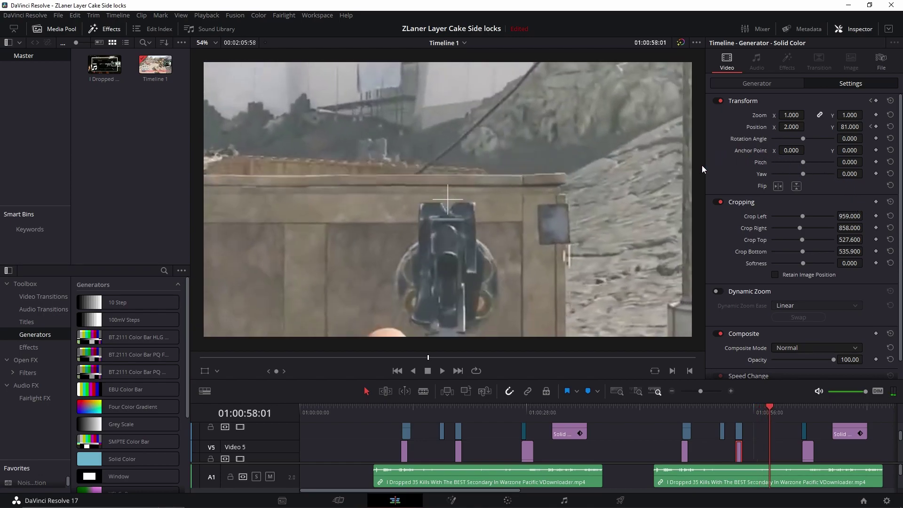
# Advance to 01:00:59:02 to follow the aimed revolver's crosshair along the top of the containers
pyautogui.press('Right')
pyautogui.press('Right')
pyautogui.press('Right')
pyautogui.press('Right')
pyautogui.press('Right')
pyautogui.press('Right')
pyautogui.press('Right')
pyautogui.press('Right')
pyautogui.press('Right')
pyautogui.press('Right')
pyautogui.press('Right')
pyautogui.press('Right')
pyautogui.press('Right')
pyautogui.press('Right')
pyautogui.press('Right')
pyautogui.press('Right')
pyautogui.press('Right')
pyautogui.press('Right')
pyautogui.press('Right')
pyautogui.press('Right')
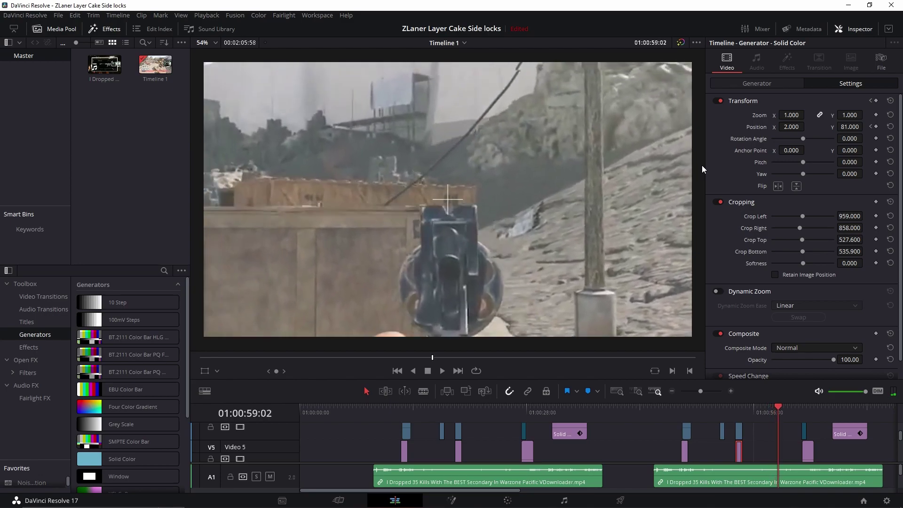
# Advance frame by frame to 01:00:59:18 to follow the revolver's aim across the top of the wooden containers
pyautogui.press('Right')
pyautogui.press('Right')
pyautogui.press('Right')
pyautogui.press('Right')
pyautogui.press('Right')
pyautogui.press('Right')
pyautogui.press('Right')
pyautogui.press('Right')
pyautogui.press('Right')
pyautogui.press('Right')
pyautogui.press('Right')
pyautogui.press('Right')
pyautogui.press('Right')
pyautogui.press('Right')
pyautogui.press('Right')
pyautogui.press('Right')
pyautogui.press('Right')
pyautogui.press('Right')
pyautogui.press('Right')
pyautogui.press('Right')
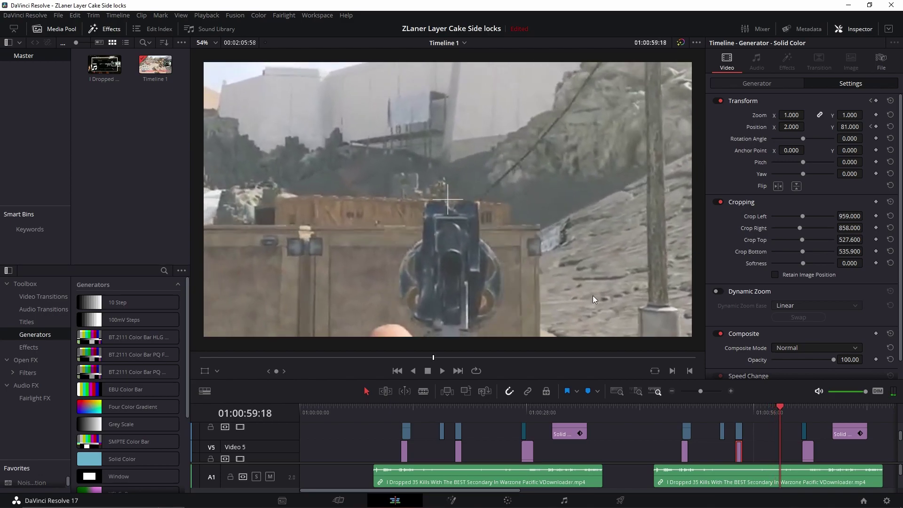
# Follow the footage forward to 01:00:59:46 to examine the crosshair's position above the containers' upper edge
pyautogui.press('Right')
pyautogui.press('Right')
pyautogui.press('Right')
pyautogui.press('Right')
pyautogui.press('Right')
pyautogui.press('Right')
pyautogui.press('Right')
pyautogui.press('Right')
pyautogui.press('Right')
pyautogui.press('Right')
pyautogui.press('Right')
pyautogui.press('Right')
pyautogui.press('Right')
pyautogui.press('Right')
pyautogui.press('Right')
pyautogui.press('Right')
pyautogui.press('Right')
pyautogui.press('Right')
pyautogui.press('Right')
pyautogui.press('Right')
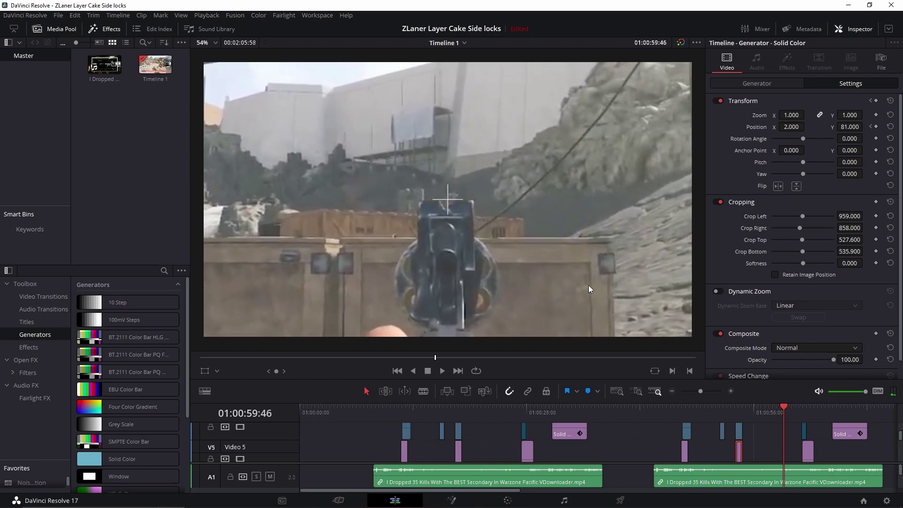
# Advance to 01:01:00:47 to track the aimed crosshair over the container's corner and the crate behind it
pyautogui.press('Right')
pyautogui.press('Right')
pyautogui.press('Right')
pyautogui.press('Right')
pyautogui.press('Right')
pyautogui.press('Right')
pyautogui.press('Right')
pyautogui.press('Right')
pyautogui.press('Right')
pyautogui.press('Right')
pyautogui.press('Right')
pyautogui.press('Right')
pyautogui.press('Right')
pyautogui.press('Right')
pyautogui.press('Right')
pyautogui.press('Right')
pyautogui.press('Right')
pyautogui.press('Right')
pyautogui.press('Right')
pyautogui.press('Right')
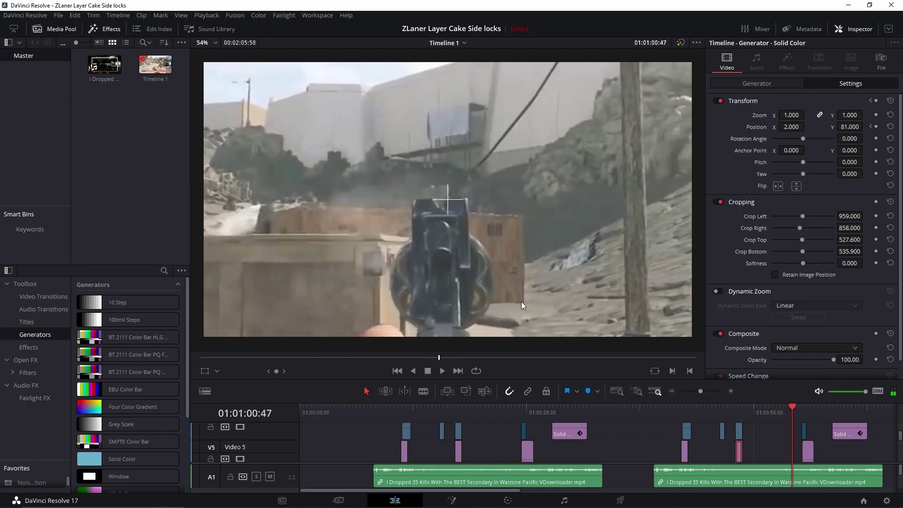
# Follow the footage forward to 01:01:01:47 to examine the red horizontal line as the crosshair swings onto the near container
pyautogui.press('Right')
pyautogui.press('Right')
pyautogui.press('Right')
pyautogui.press('Right')
pyautogui.press('Right')
pyautogui.press('Right')
pyautogui.press('Right')
pyautogui.press('Right')
pyautogui.press('Right')
pyautogui.press('Right')
pyautogui.press('Right')
pyautogui.press('Right')
pyautogui.press('Right')
pyautogui.press('Right')
pyautogui.press('Right')
pyautogui.press('Right')
pyautogui.press('Right')
pyautogui.press('Right')
pyautogui.press('Right')
pyautogui.press('Right')
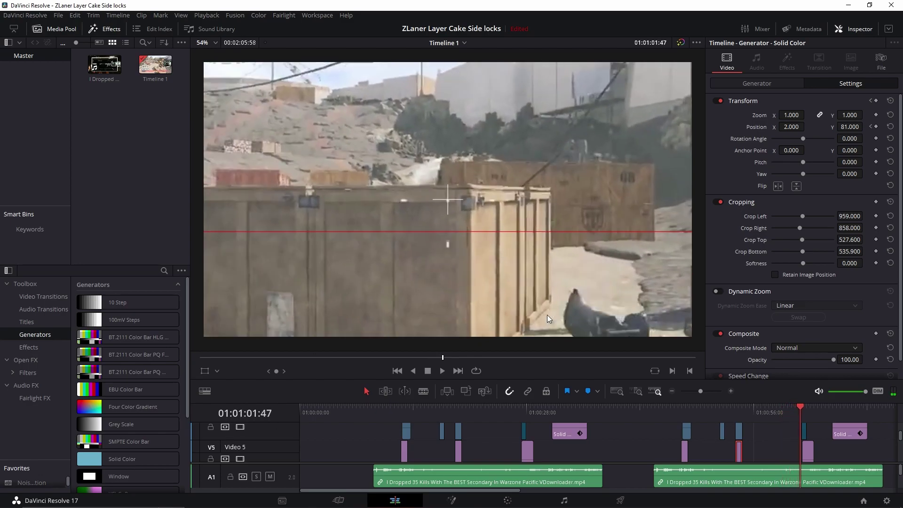
# Step back and forth between 01:01:01:44 and 01:01:01:53 to compare the red line with the crosshair's turn across the containers
pyautogui.press('Left')
pyautogui.press('Left')
pyautogui.press('Left')
pyautogui.press('Left')
pyautogui.press('Left')
pyautogui.press('Left')
pyautogui.press('Left')
pyautogui.press('Left')
pyautogui.press('Left')
pyautogui.press('Left')
pyautogui.press('Left')
pyautogui.press('Left')
pyautogui.press('Left')
pyautogui.press('Left')
pyautogui.press('Left')
pyautogui.press('Left')
pyautogui.press('Left')
pyautogui.press('Left')
pyautogui.press('Left')
pyautogui.press('Left')
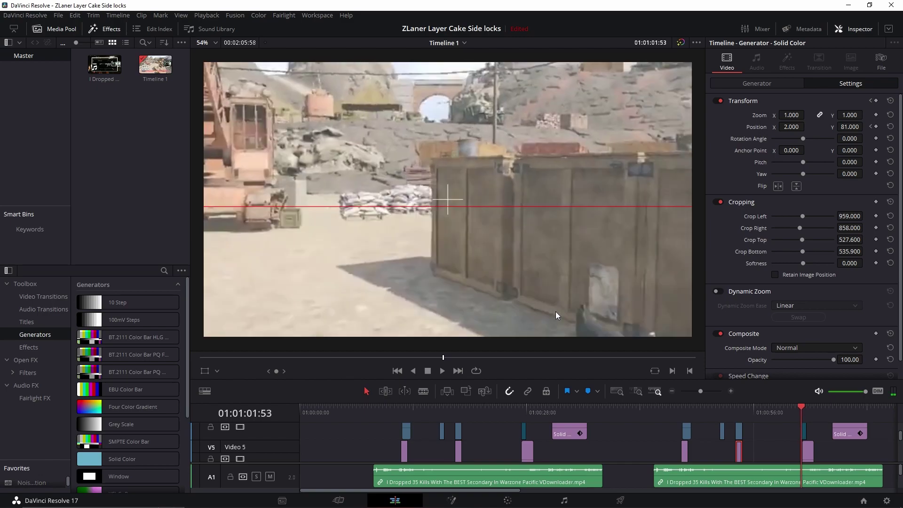
pyautogui.press('Right')
pyautogui.press('Right')
pyautogui.press('Right')
pyautogui.press('Right')
pyautogui.press('Right')
pyautogui.press('Right')
pyautogui.press('Right')
pyautogui.press('Right')
pyautogui.press('Right')
pyautogui.press('Right')
pyautogui.press('Right')
pyautogui.press('Right')
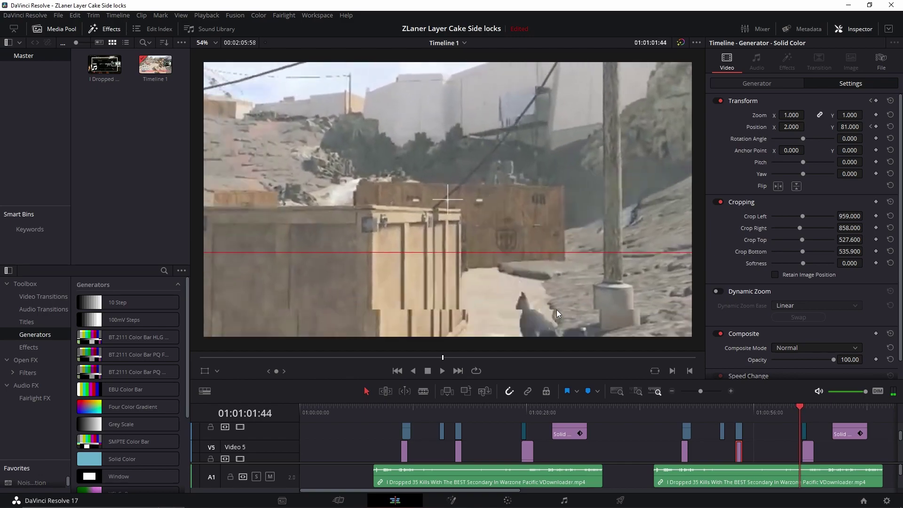
pyautogui.press('Right')
pyautogui.press('Right')
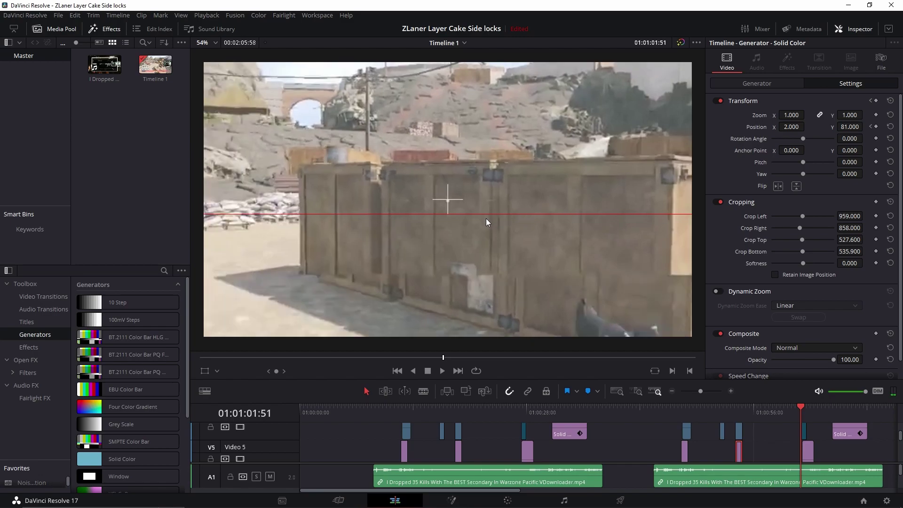
# Find the Foot clip at the playhead on the Video 4 track and select it to show its transform settings
pyautogui.scroll(-4, 741, 445)
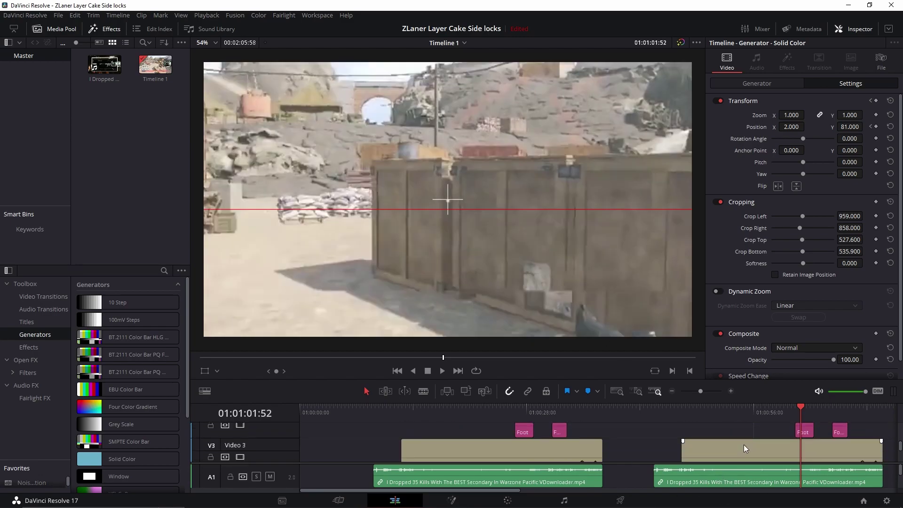
pyautogui.scroll(-1, 748, 440)
pyautogui.scroll(3, 737, 434)
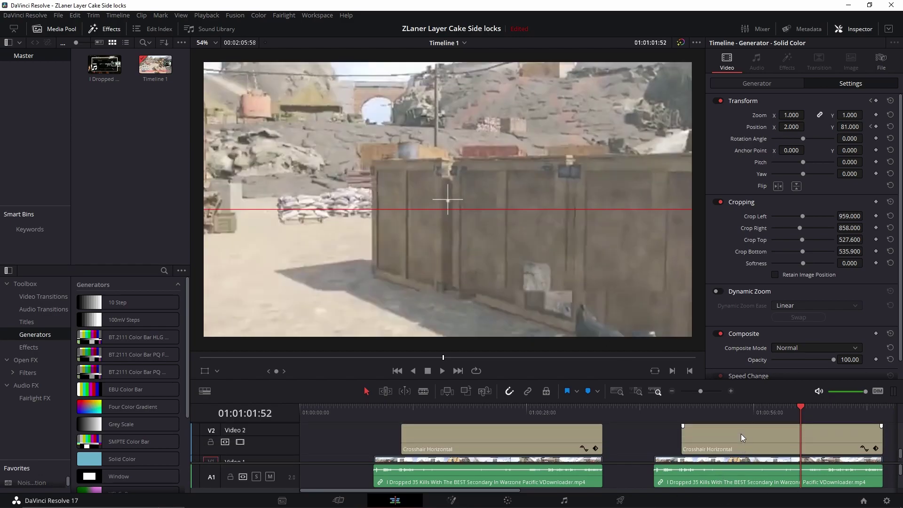
pyautogui.scroll(-1, 737, 437)
pyautogui.click(812, 432)
# Step back to 01:01:01:39 to examine the Foot line's keyframed vertical position while the revolver is aimed
pyautogui.press('Left')
pyautogui.press('Left')
pyautogui.press('Left')
pyautogui.press('Left')
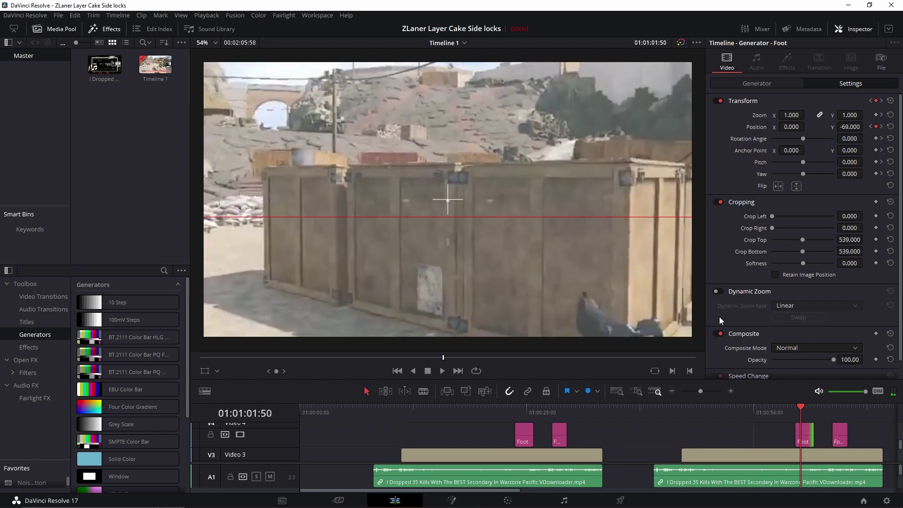
pyautogui.press('Left')
pyautogui.press('Left')
pyautogui.press('Left')
pyautogui.press('Left')
pyautogui.press('Left')
pyautogui.press('Left')
pyautogui.press('Left')
pyautogui.press('Left')
pyautogui.press('Left')
pyautogui.press('Left')
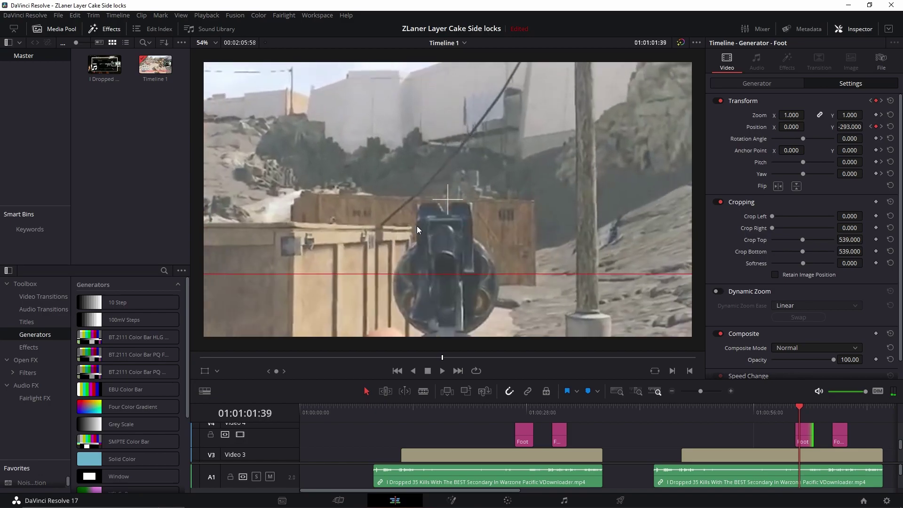
# Advance frame by frame to 01:01:01:47 to examine how the Foot line's vertical position keyframes change
pyautogui.press('Right')
pyautogui.press('Right')
pyautogui.press('Right')
pyautogui.press('Right')
pyautogui.press('Right')
pyautogui.press('Right')
pyautogui.press('Right')
pyautogui.press('Right')
pyautogui.press('Right')
pyautogui.press('Right')
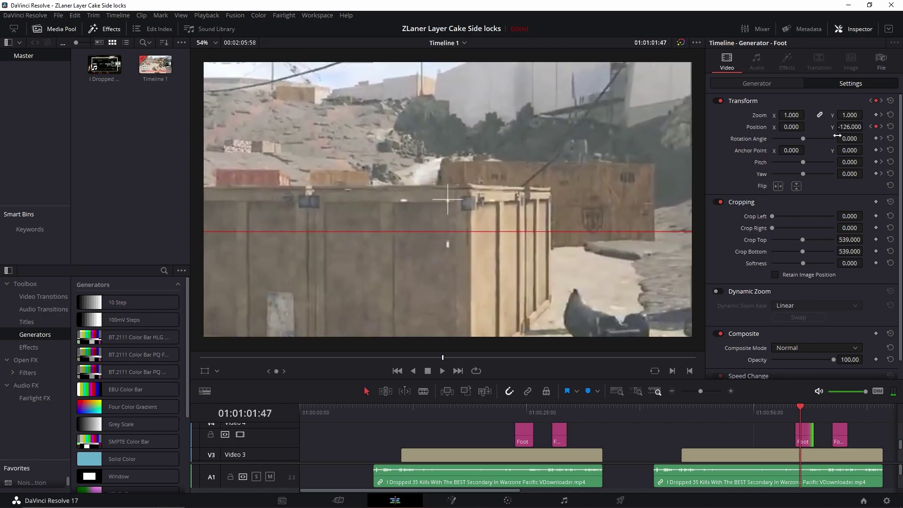
# Step back to around 01:01:01:45 to recheck the Foot line where the crosshair crosses the container's corner
pyautogui.press('Left')
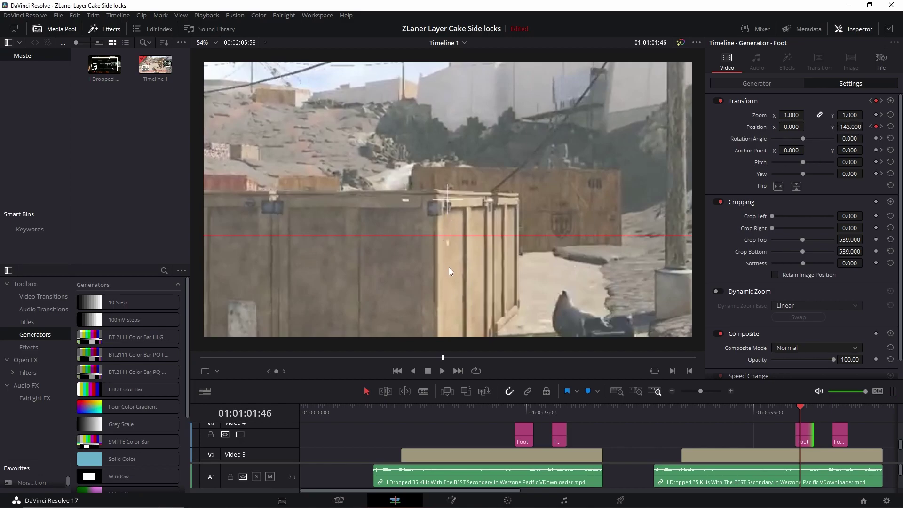
pyautogui.press('Left')
pyautogui.press('Left')
pyautogui.press('Left')
pyautogui.press('Left')
pyautogui.press('Left')
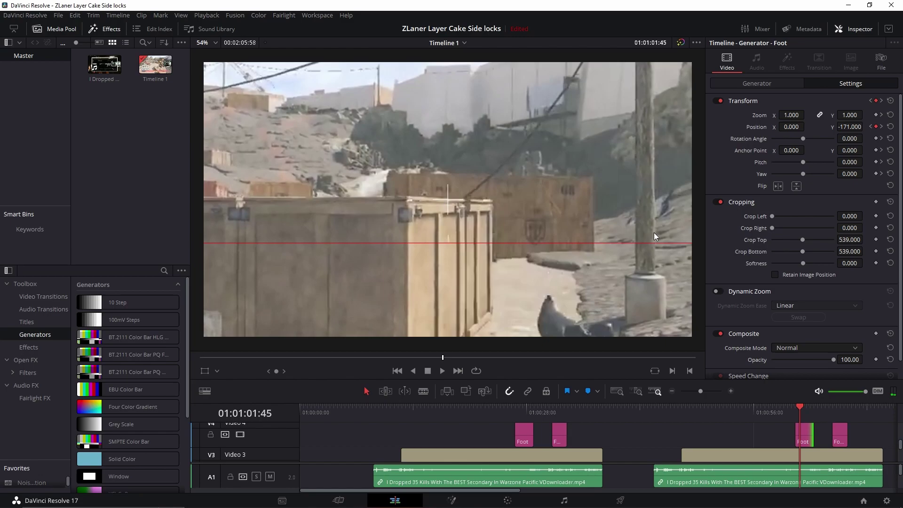
# Advance to 01:01:01:49 to follow the Foot line and crosshair along the container's long side
pyautogui.press('Right')
pyautogui.press('Right')
pyautogui.press('Right')
pyautogui.press('Right')
pyautogui.press('Right')
pyautogui.press('Right')
pyautogui.press('Right')
pyautogui.press('Right')
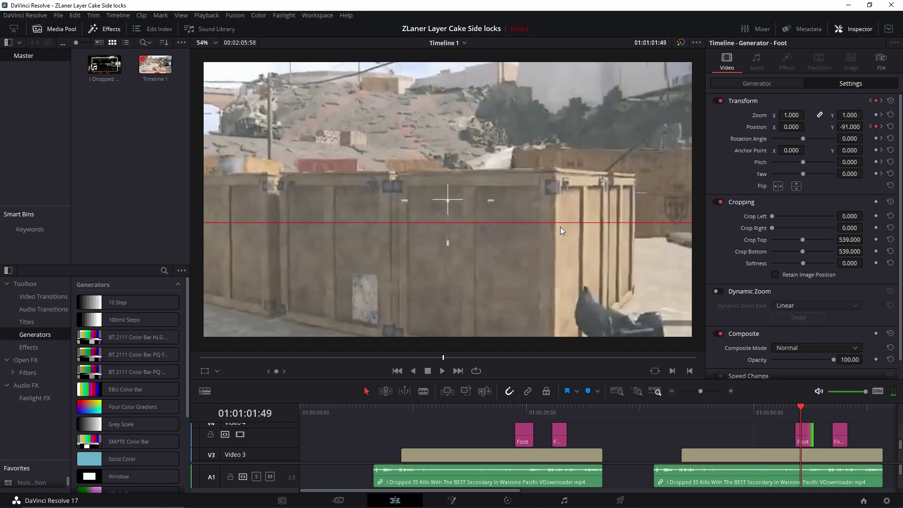
# Step around 01:01:01:49 and back to 01:01:01:47 to recheck the Foot line beside the crosshair at the container's corner
pyautogui.press('Right')
pyautogui.press('Right')
pyautogui.press('Left')
pyautogui.press('Left')
pyautogui.press('Left')
pyautogui.press('Left')
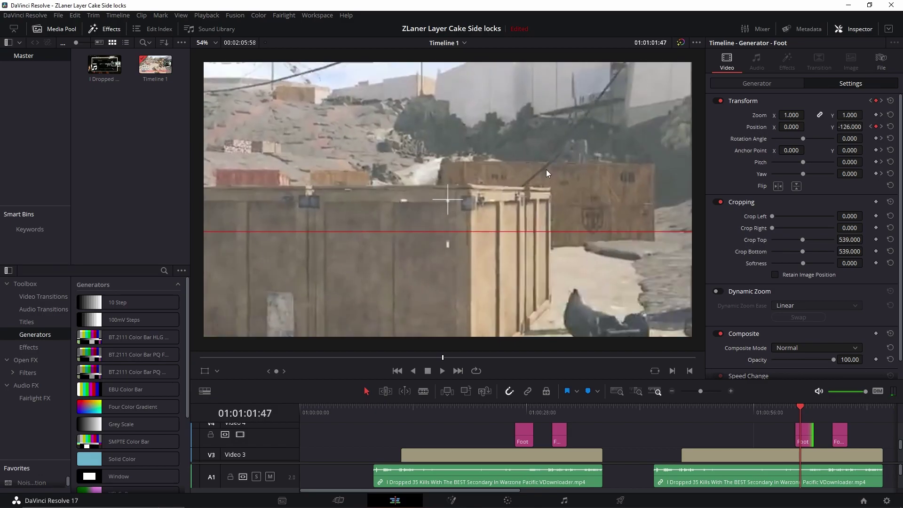
# Advance to 01:01:01:51 to compare the Foot line with the crosshair as the view sweeps along the container
pyautogui.press('Right')
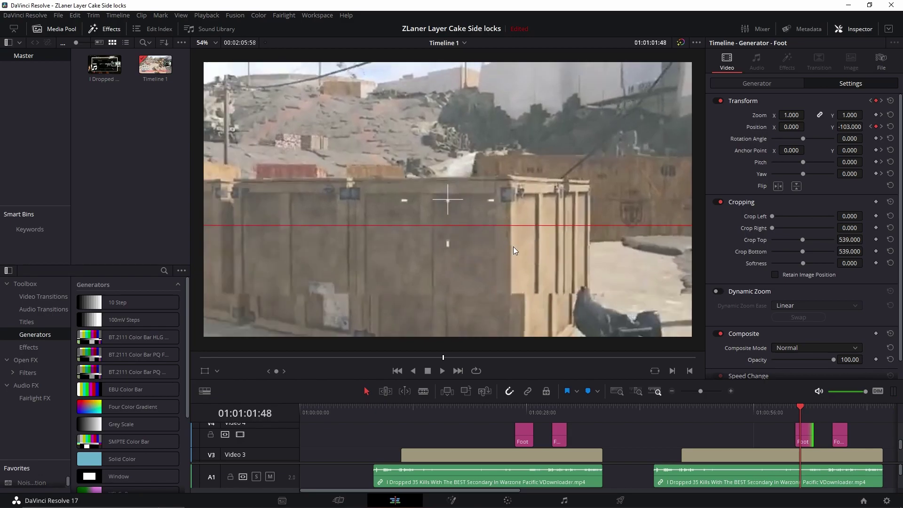
pyautogui.press('Right')
pyautogui.press('Right')
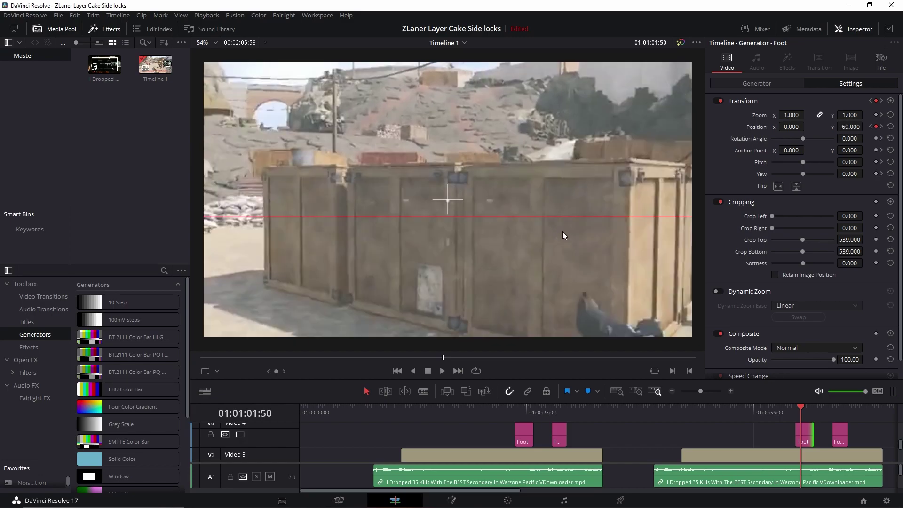
pyautogui.press('Left')
pyautogui.press('Right')
pyautogui.press('Right')
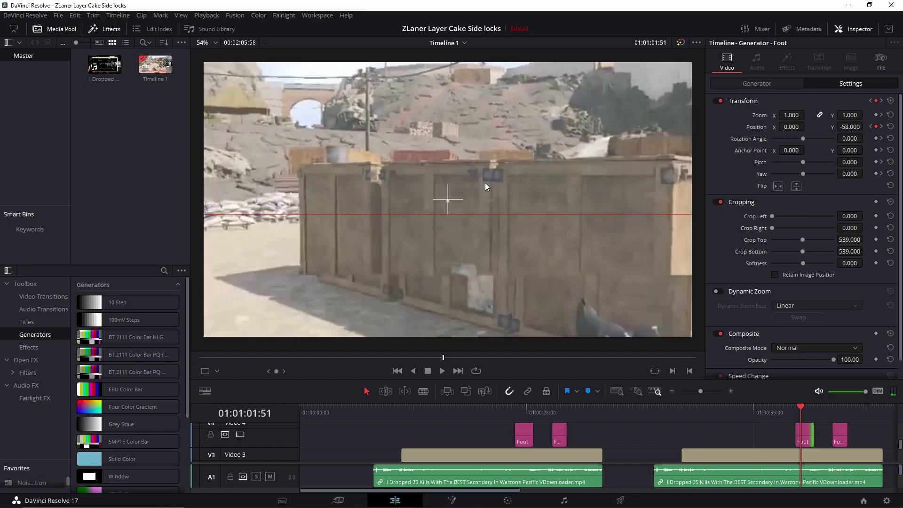
# Toggle between the frames around 01:01:01:51, and advance to 01:01:01:54 to follow the crosshair past the container's far edge
pyautogui.press('Left')
pyautogui.press('Right')
pyautogui.press('Left')
pyautogui.press('Right')
pyautogui.press('Right')
pyautogui.press('Right')
pyautogui.press('Right')
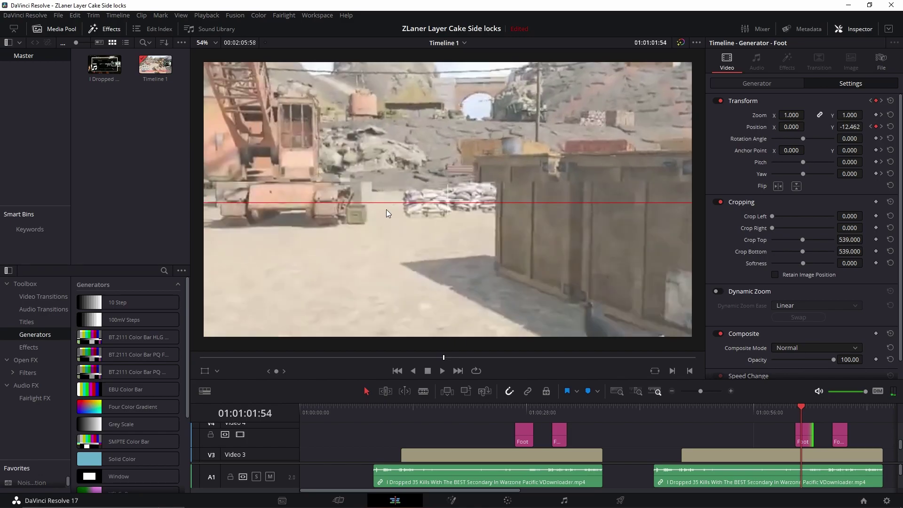
# Step back along the container and return to 01:01:01:53 to recheck the Foot line near its far edge
pyautogui.press('Right')
pyautogui.press('Left')
pyautogui.press('Left')
pyautogui.press('Left')
pyautogui.press('Left')
pyautogui.press('Left')
pyautogui.press('Right')
pyautogui.press('Right')
pyautogui.press('Right')
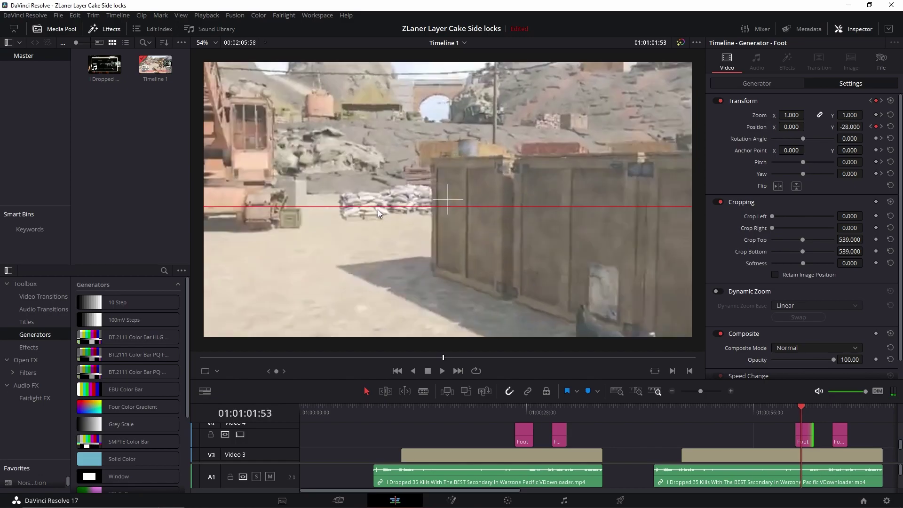
# Advance to 01:01:01:55 to examine the Foot line's vertical position where the crosshair leaves the container
pyautogui.press('Right')
pyautogui.press('Right')
pyautogui.press('Left')
pyautogui.press('Right')
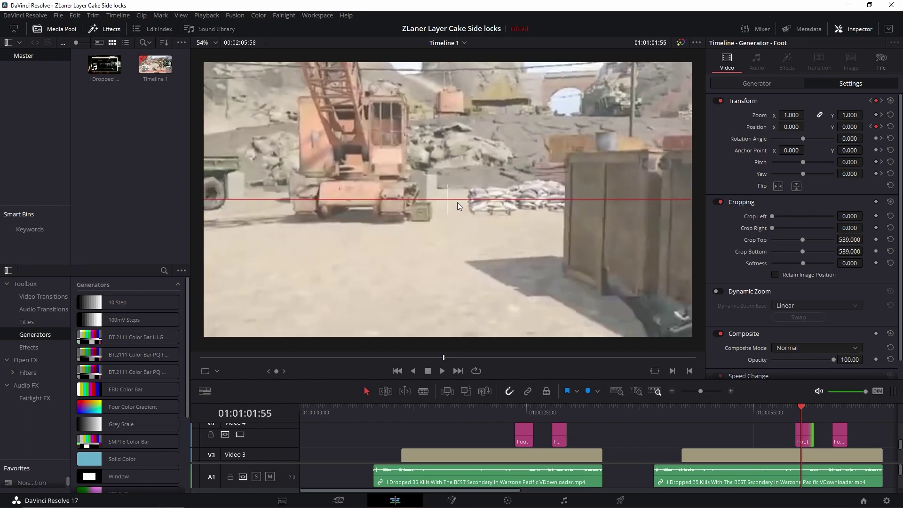
# Step back to 01:01:01:52 and forward to 01:01:01:53 to compare the Foot line with the sandbags
pyautogui.press('Left')
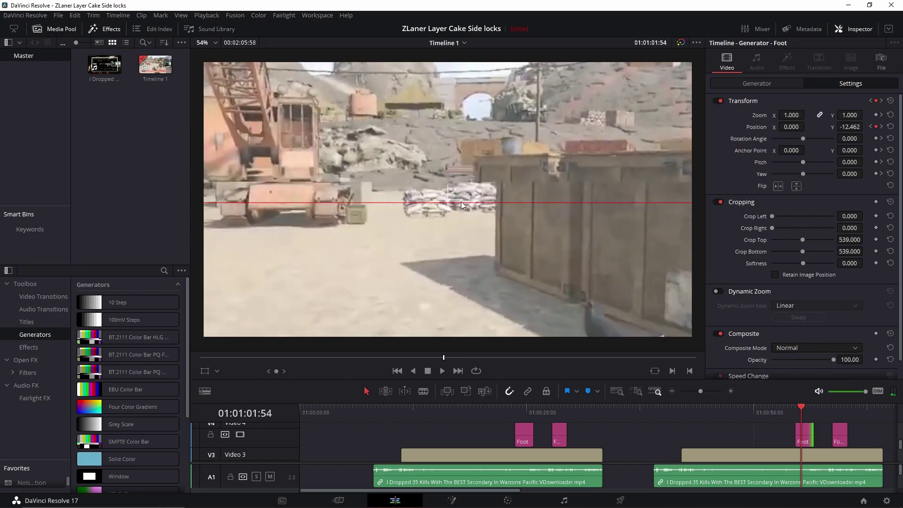
pyautogui.press('Left')
pyautogui.press('Left')
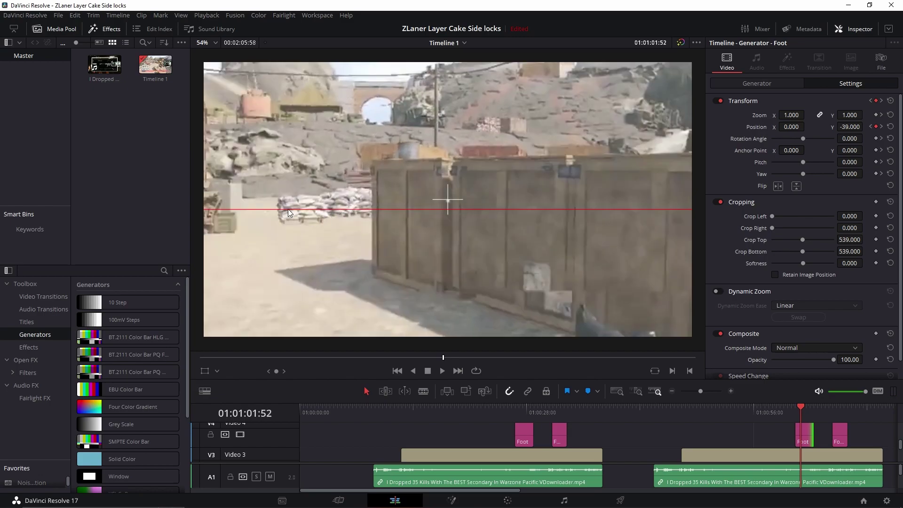
pyautogui.press('Left')
pyautogui.press('Right')
pyautogui.press('Right')
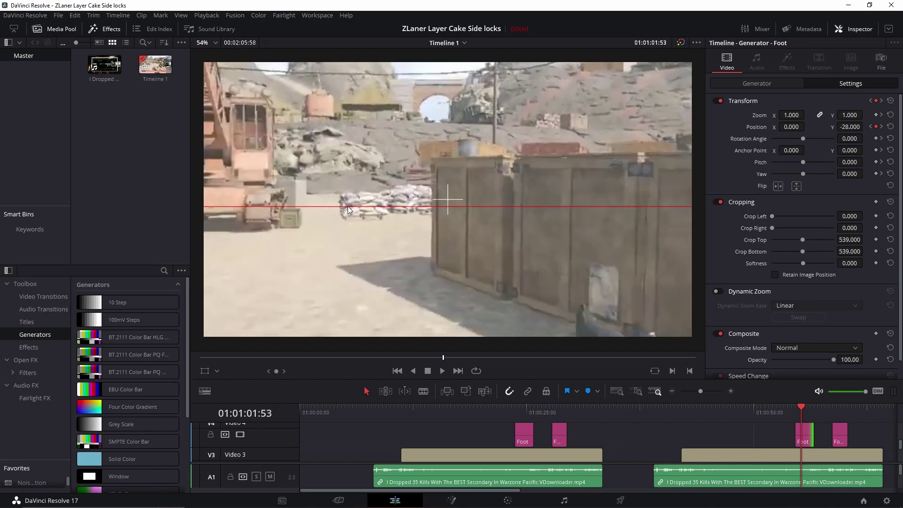
# Advance to 01:01:01:58 to follow the Foot line past the crane to the frame with the outer box line
pyautogui.press('Right')
pyautogui.press('Right')
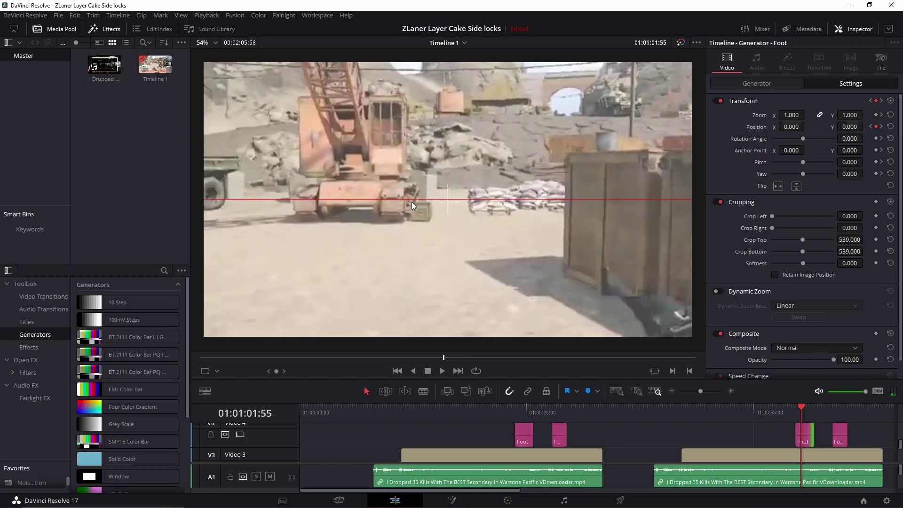
pyautogui.press('Right')
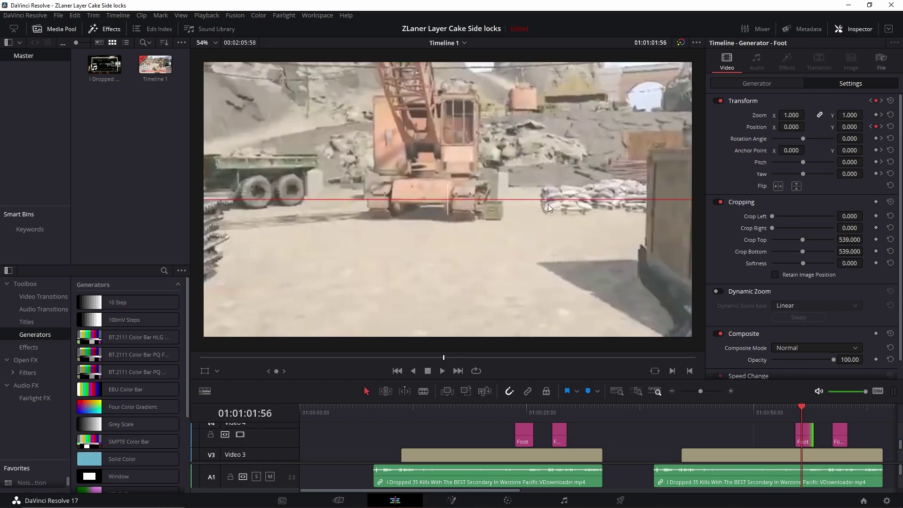
pyautogui.press('Right')
pyautogui.press('Right')
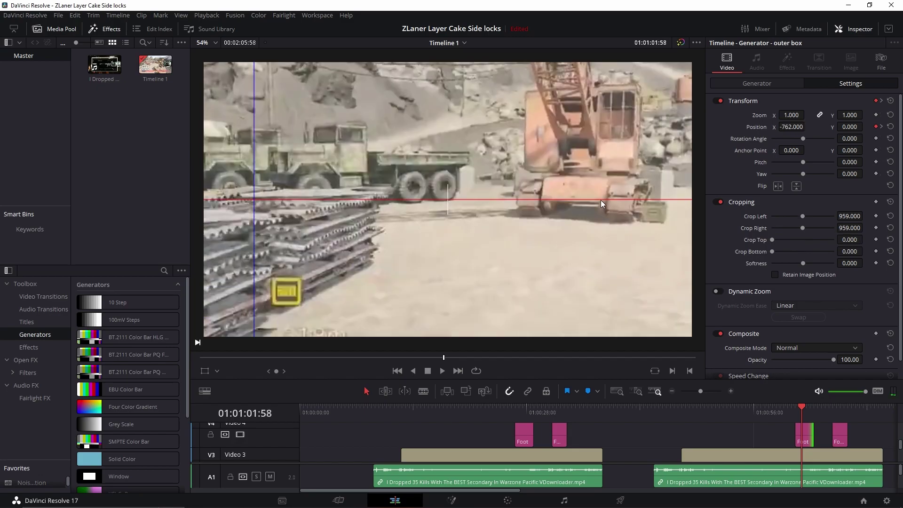
# Step back to the container frames and forward again to 01:01:01:55 to review the Foot line's movement towards the crane
pyautogui.press('Left')
pyautogui.press('Left')
pyautogui.press('Left')
pyautogui.press('Left')
pyautogui.press('Left')
pyautogui.press('Left')
pyautogui.press('Left')
pyautogui.press('Left')
pyautogui.press('Left')
pyautogui.press('Left')
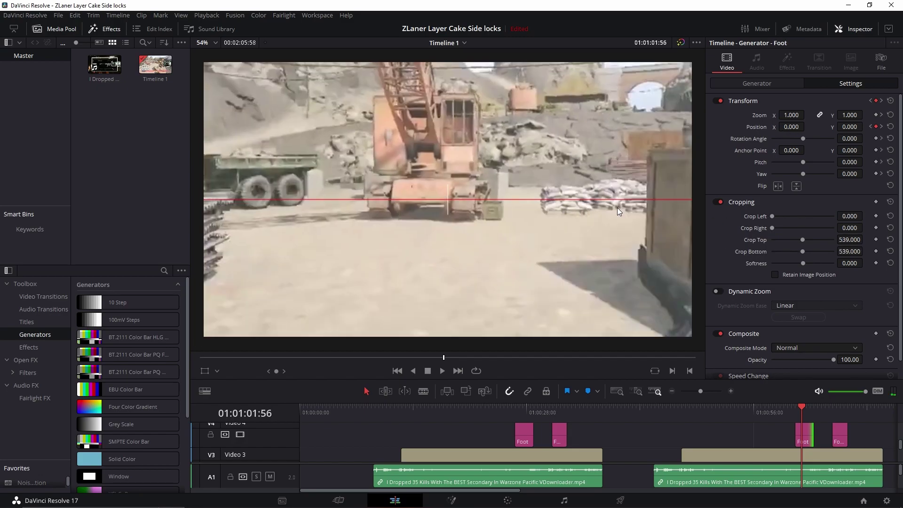
pyautogui.press('Right')
pyautogui.press('Right')
pyautogui.press('Right')
pyautogui.press('Right')
pyautogui.press('Right')
pyautogui.press('Right')
pyautogui.press('Right')
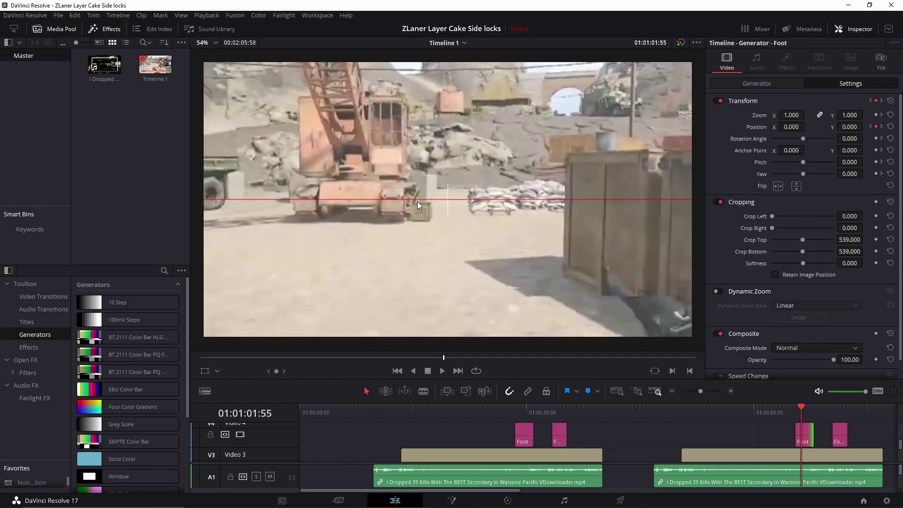
# Advance to 01:01:02:02 to examine the outer box and Solid Color lines as the crosshair reaches the stacked metal sheets
pyautogui.press('Right')
pyautogui.press('Right')
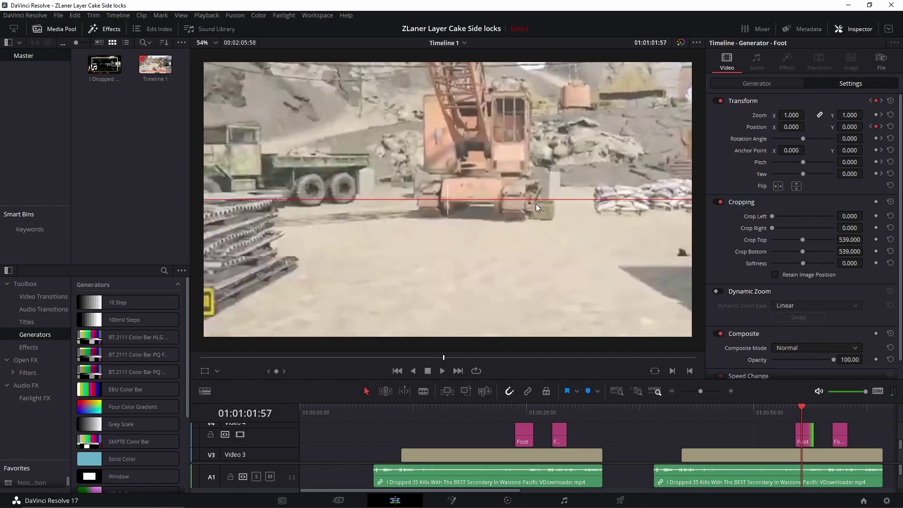
pyautogui.press('Right')
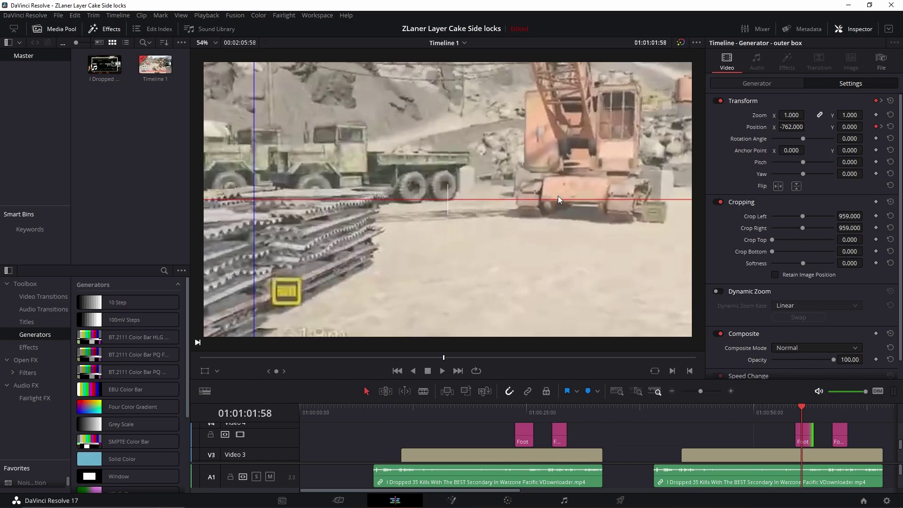
pyautogui.press('Right')
pyautogui.press('Right')
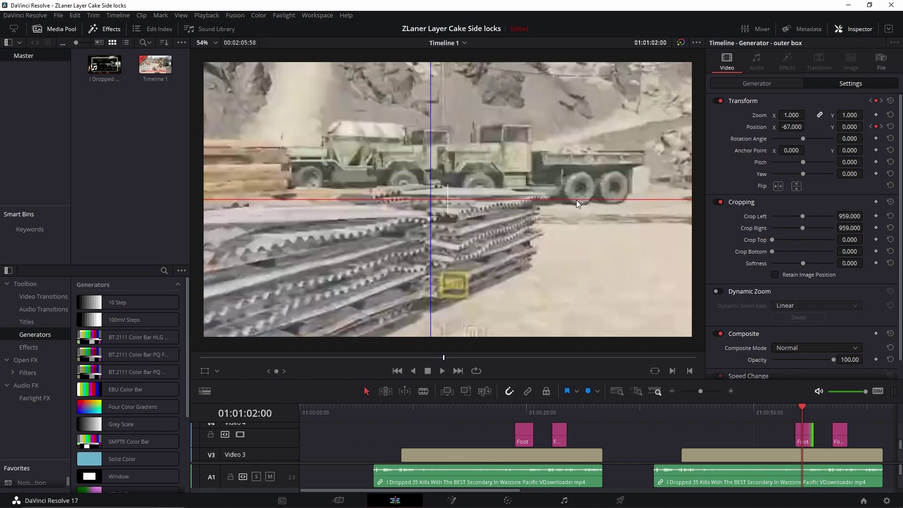
pyautogui.press('Right')
pyautogui.press('Right')
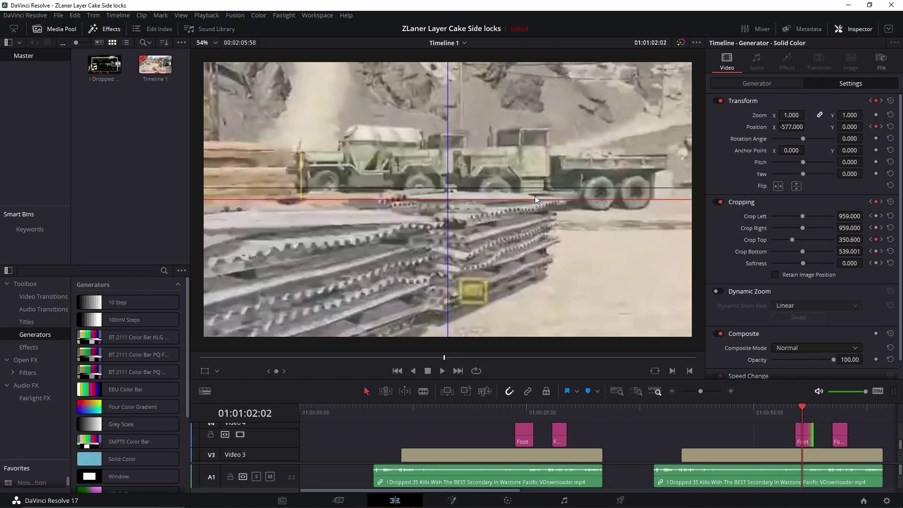
# Advance to 01:01:02:08 to examine how the Solid Color line's keyframed horizontal position follows the parked trucks
pyautogui.press('Right')
pyautogui.press('Right')
pyautogui.press('Right')
pyautogui.press('Right')
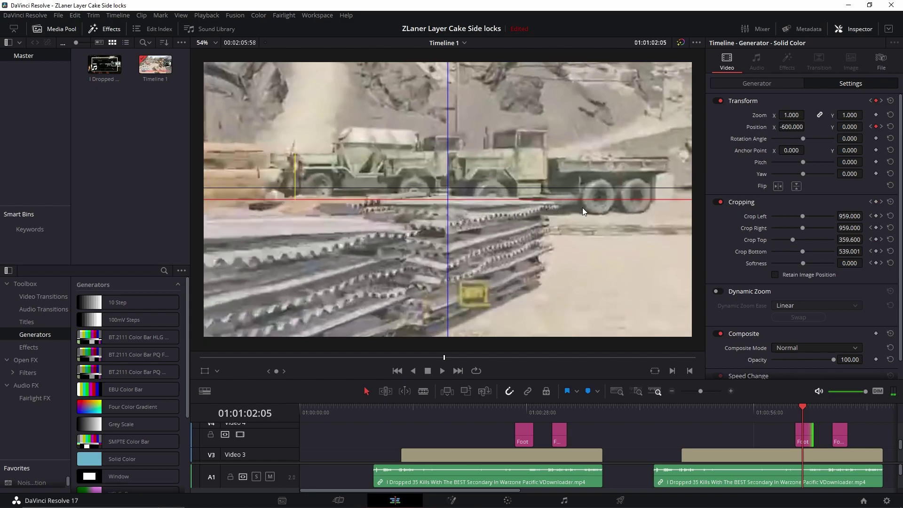
pyautogui.press('Right')
pyautogui.press('Right')
pyautogui.press('Right')
pyautogui.press('Right')
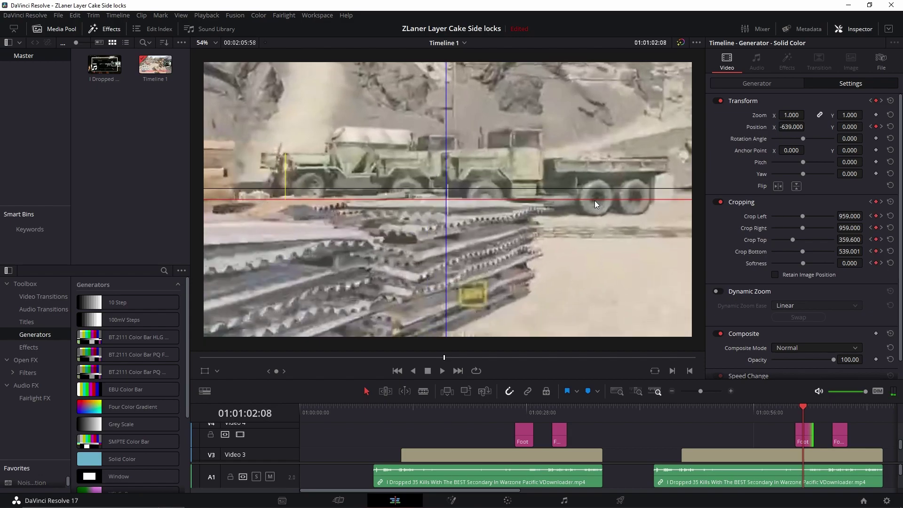
# Step back from the parked trucks to the container frames to review the whole sweep in reverse
pyautogui.press('Right')
pyautogui.press('Right')
pyautogui.press('Left')
pyautogui.press('Left')
pyautogui.press('Left')
pyautogui.press('Left')
pyautogui.press('Left')
pyautogui.press('Left')
pyautogui.press('Left')
pyautogui.press('Left')
pyautogui.press('Left')
pyautogui.press('Left')
pyautogui.press('Left')
pyautogui.press('Left')
pyautogui.press('Left')
pyautogui.press('Left')
pyautogui.press('Left')
pyautogui.press('Left')
pyautogui.press('Left')
pyautogui.press('Left')
pyautogui.press('Left')
pyautogui.press('Left')
# Advance to 01:01:01:57 to recheck the Foot line and crosshair over the crane
pyautogui.press('Right')
pyautogui.press('Right')
pyautogui.press('Right')
pyautogui.press('Right')
pyautogui.press('Right')
pyautogui.press('Right')
pyautogui.press('Right')
pyautogui.press('Right')
pyautogui.press('Right')
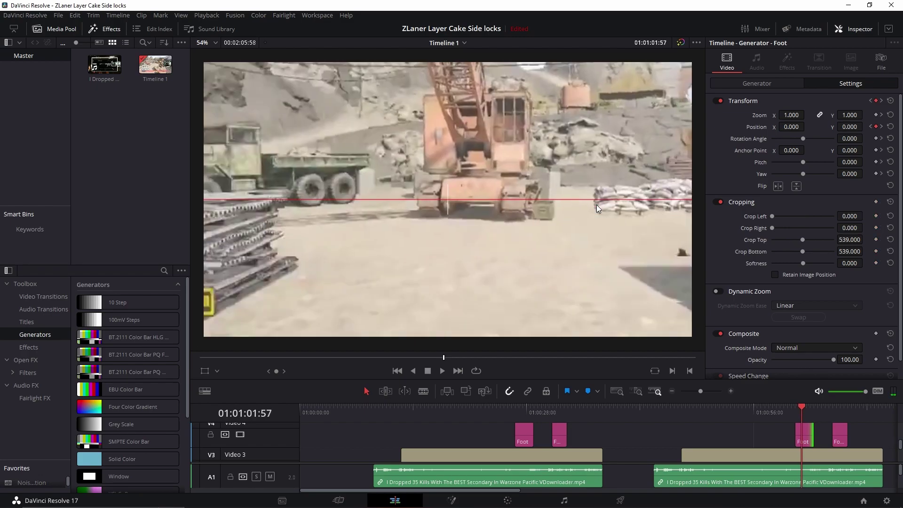
# Advance through 01:01:02:02 to 01:01:02:04 to compare the outer box and Solid Color lines with the crosshair
pyautogui.press('Right')
pyautogui.press('Right')
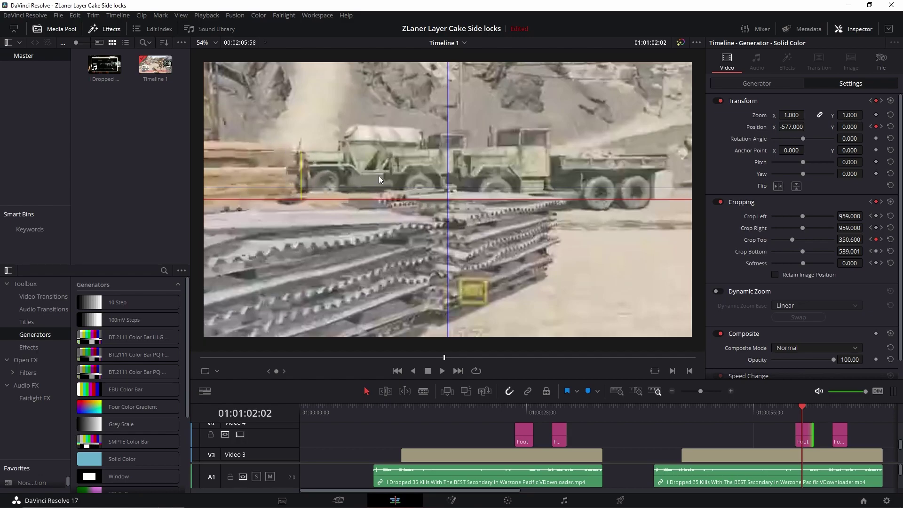
pyautogui.press('Right')
pyautogui.press('Right')
pyautogui.press('Right')
pyautogui.press('Right')
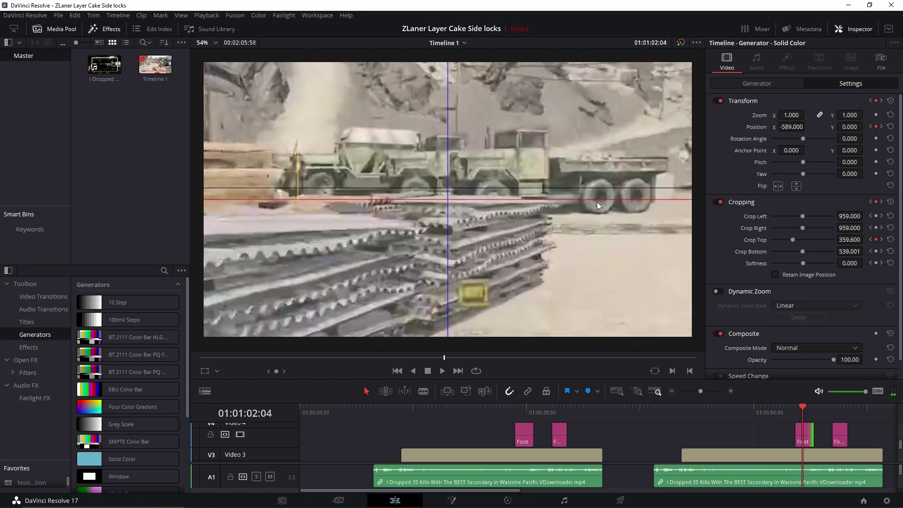
# Advance to 01:01:02:15 to follow the outer box and Solid Color lines across the stacked metal sheets
pyautogui.press('Right')
pyautogui.press('Right')
pyautogui.press('Right')
pyautogui.press('Right')
pyautogui.press('Right')
pyautogui.press('Right')
pyautogui.press('Right')
pyautogui.press('Right')
pyautogui.press('Right')
pyautogui.press('Right')
pyautogui.press('Right')
pyautogui.press('Right')
pyautogui.press('Right')
pyautogui.press('Right')
pyautogui.press('Right')
pyautogui.press('Right')
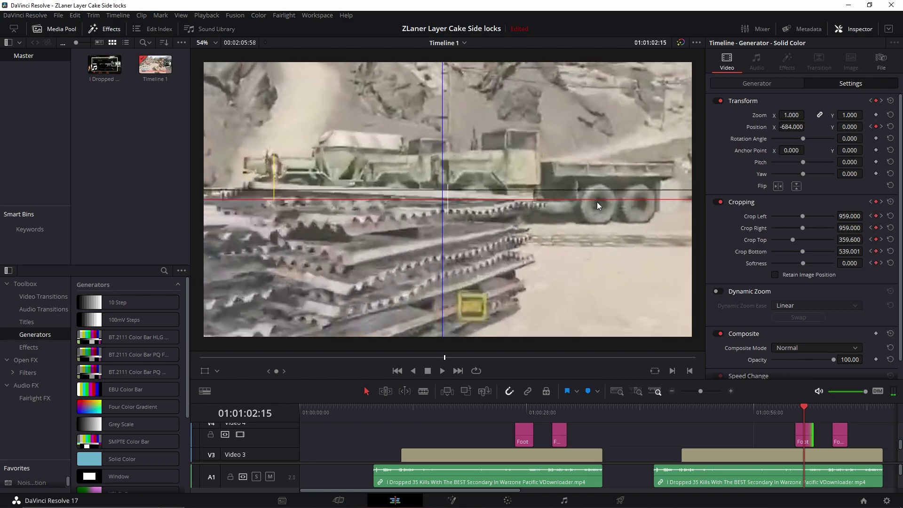
# Advance to 01:01:02:27 to examine the overlay lines while the view moves closer to the stacked sheets
pyautogui.press('Right')
pyautogui.press('Right')
pyautogui.press('Right')
pyautogui.press('Right')
pyautogui.press('Right')
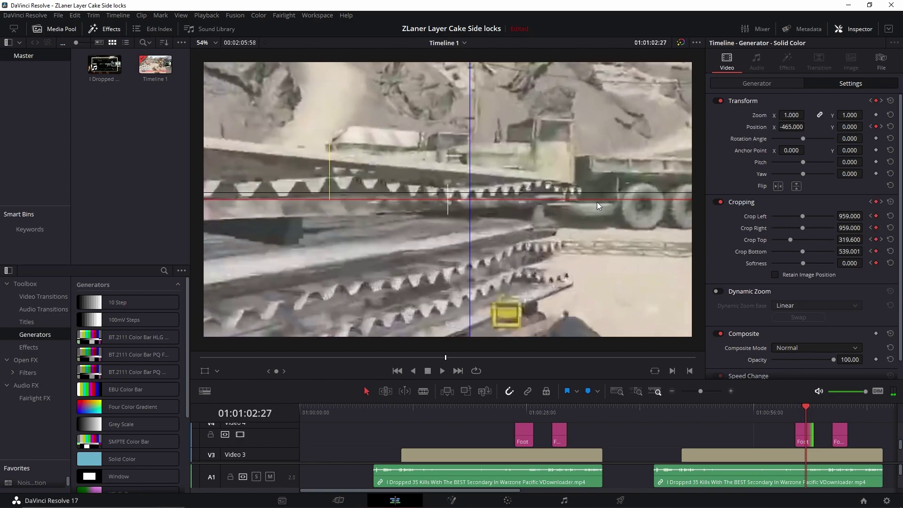
# Step back to 01:01:02:00 to recheck the outer box line beside the crosshair at the start of the lock
pyautogui.press('Left')
pyautogui.press('Left')
pyautogui.press('Left')
pyautogui.press('Left')
pyautogui.press('Left')
pyautogui.press('Left')
pyautogui.press('Left')
pyautogui.press('Left')
pyautogui.press('Left')
pyautogui.press('Left')
pyautogui.press('Left')
pyautogui.press('Left')
pyautogui.press('Left')
pyautogui.press('Left')
pyautogui.press('Left')
pyautogui.press('Left')
pyautogui.press('Left')
pyautogui.press('Left')
pyautogui.press('Left')
pyautogui.press('Left')
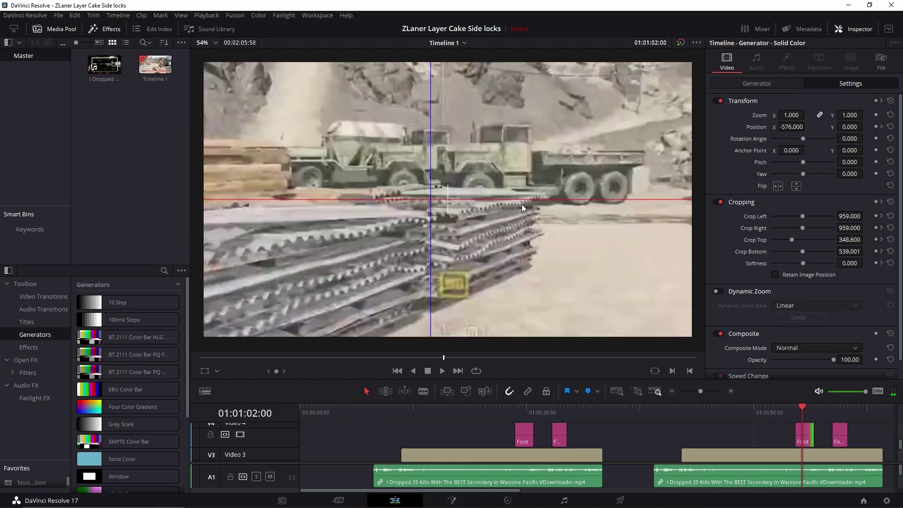
# Step through 01:01:01:57 to 01:01:02:01 to examine the view's swing from the crane to the stacked sheets
pyautogui.press('Right')
pyautogui.press('Right')
pyautogui.press('Right')
pyautogui.press('Right')
pyautogui.press('Right')
pyautogui.press('Right')
pyautogui.press('Right')
pyautogui.press('Right')
pyautogui.press('Right')
pyautogui.press('Right')
pyautogui.press('Right')
pyautogui.press('Right')
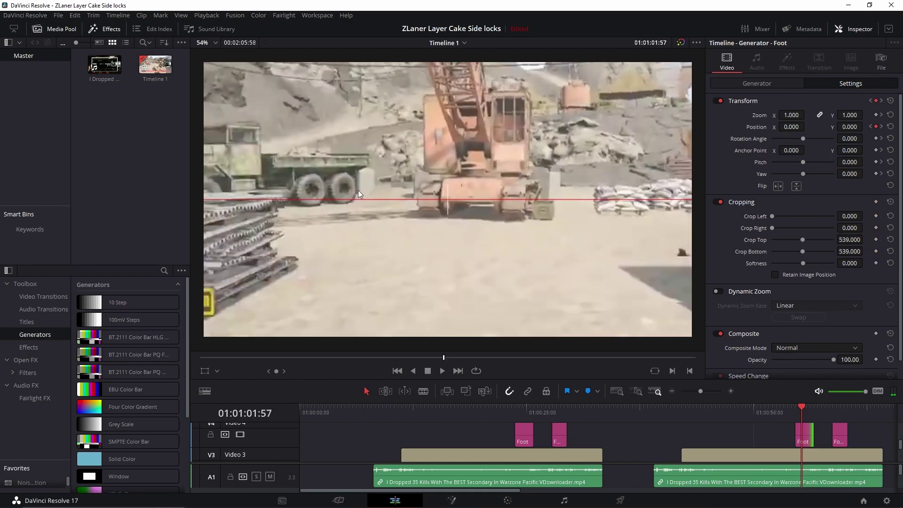
pyautogui.press('Right')
pyautogui.press('Right')
pyautogui.press('Right')
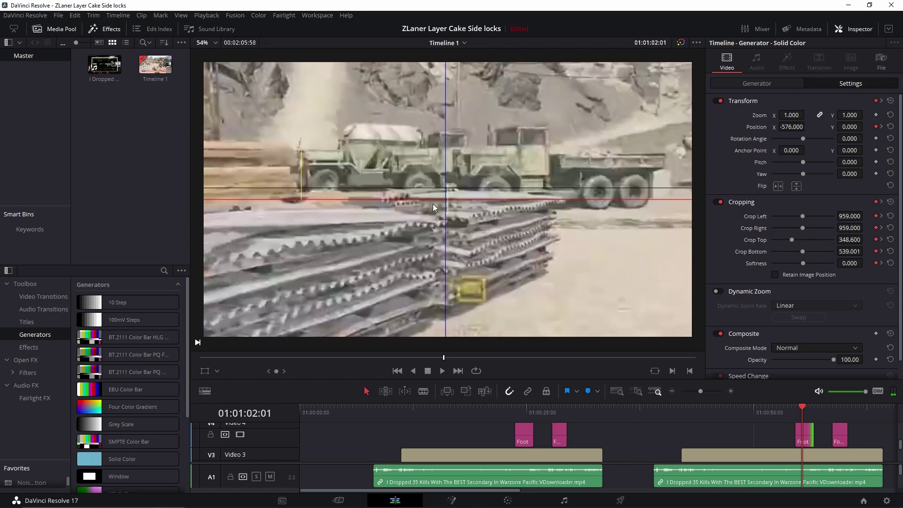
# Step back and forth around 01:01:02:01 to compare the outer box line with the crosshair
pyautogui.press('Right')
pyautogui.press('Right')
pyautogui.press('Left')
pyautogui.press('Left')
pyautogui.press('Left')
pyautogui.press('Left')
pyautogui.press('Left')
pyautogui.press('Left')
pyautogui.press('Left')
pyautogui.press('Left')
pyautogui.press('Left')
pyautogui.press('Left')
pyautogui.press('Right')
pyautogui.press('Right')
pyautogui.press('Right')
pyautogui.press('Right')
pyautogui.press('Right')
pyautogui.press('Right')
pyautogui.press('Right')
pyautogui.press('Right')
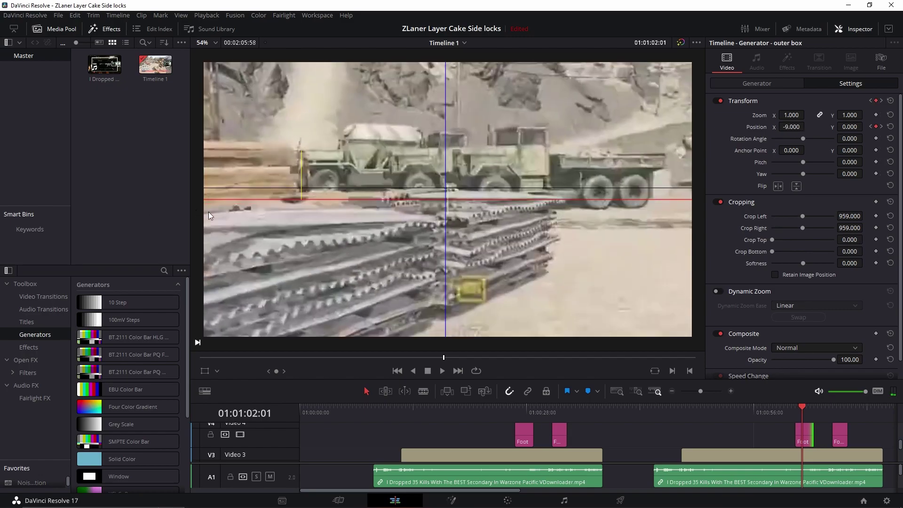
# Advance through 01:01:02:02 to 01:01:02:08 to follow the Solid Color line on the enemy beside the trucks
pyautogui.press('Right')
pyautogui.press('Right')
pyautogui.press('Right')
pyautogui.press('Right')
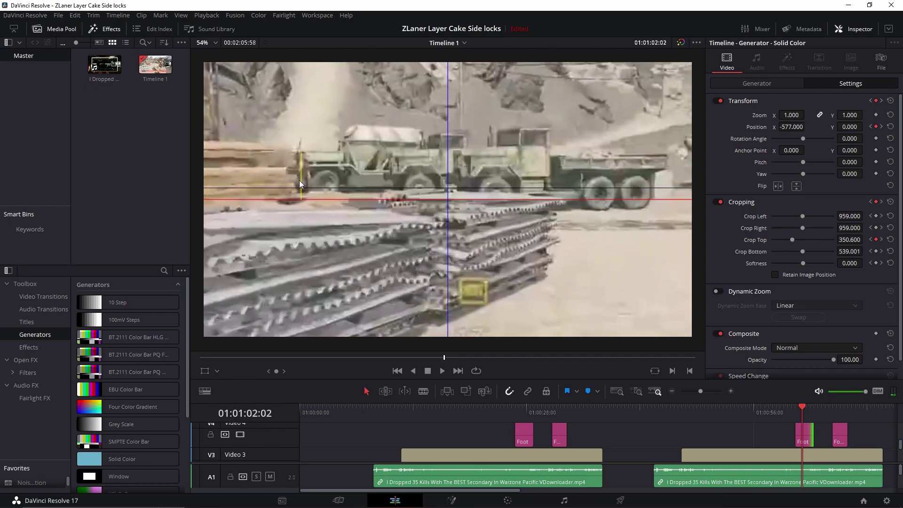
pyautogui.press('Left')
pyautogui.press('Left')
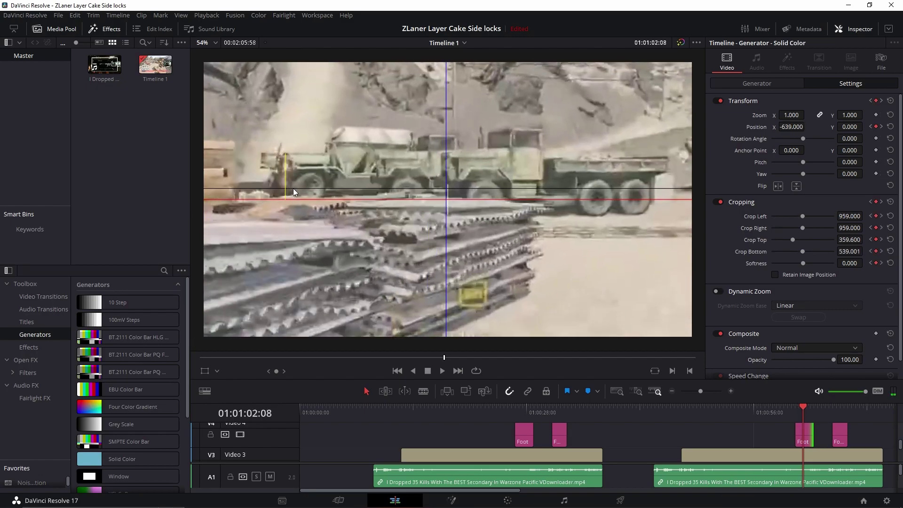
# Step back past 01:01:01:53 toward 01:01:01:45 to review the Foot line's height across the wooden crates
pyautogui.press('Left')
pyautogui.press('Left')
pyautogui.press('Left')
pyautogui.press('Left')
pyautogui.press('Left')
pyautogui.press('Left')
pyautogui.press('Left')
pyautogui.press('Left')
pyautogui.press('Left')
pyautogui.press('Left')
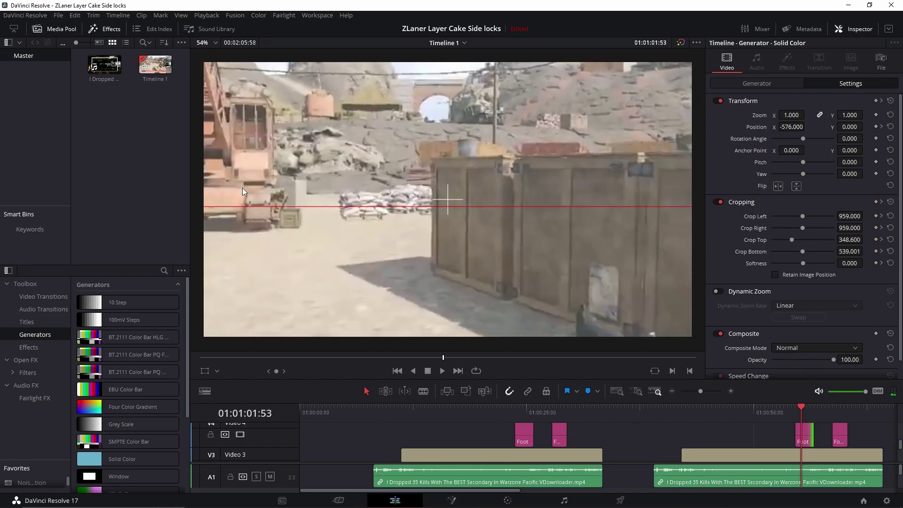
pyautogui.press('Left')
pyautogui.press('Left')
pyautogui.press('Left')
pyautogui.press('Left')
pyautogui.press('Left')
pyautogui.press('Left')
pyautogui.press('Left')
pyautogui.press('Left')
pyautogui.press('Left')
# Advance to 01:01:01:57 to track the Foot line relative to the crosshair as the view turns to the crane
pyautogui.press('Right')
pyautogui.press('Right')
pyautogui.press('Right')
pyautogui.press('Right')
pyautogui.press('Right')
pyautogui.press('Right')
pyautogui.press('Right')
pyautogui.press('Right')
pyautogui.press('Right')
pyautogui.press('Right')
pyautogui.press('Right')
pyautogui.press('Right')
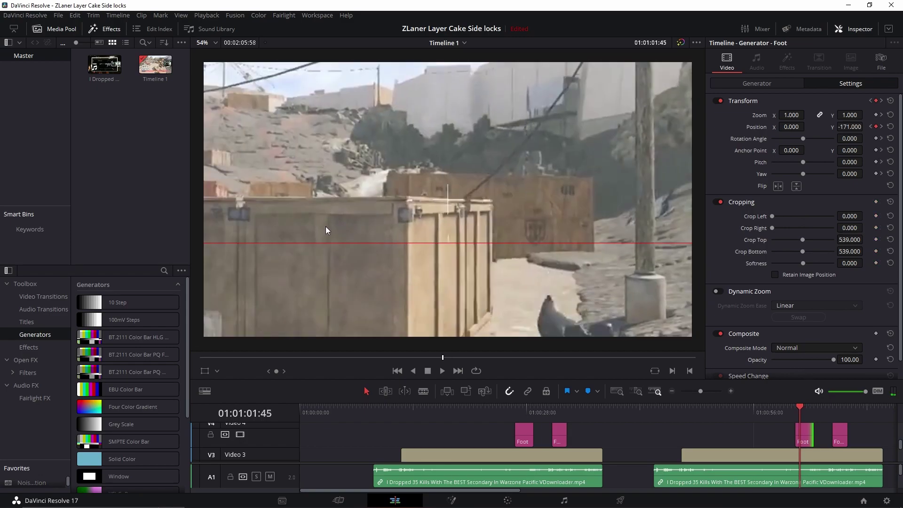
pyautogui.press('Right')
pyautogui.press('Right')
pyautogui.press('Right')
pyautogui.press('Right')
pyautogui.press('Right')
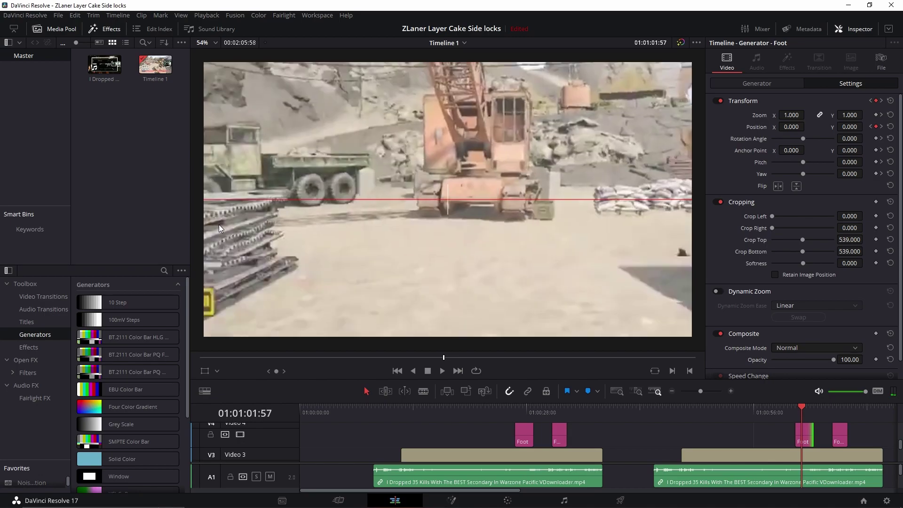
# Advance through 01:01:02:02 and 01:01:02:06 to 01:01:02:10 to check the outer box line against the crosshair
pyautogui.press('Right')
pyautogui.press('Right')
pyautogui.press('Right')
pyautogui.press('Right')
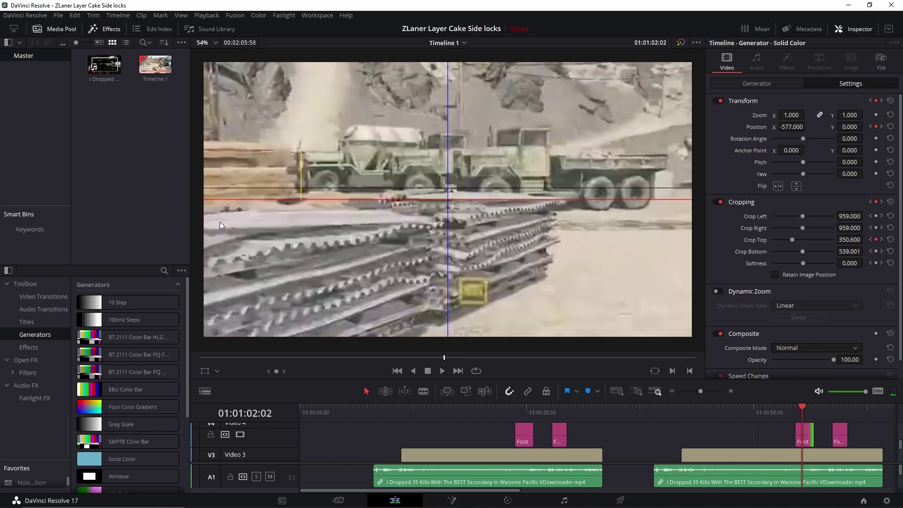
pyautogui.press('Right')
pyautogui.press('Right')
pyautogui.press('Right')
pyautogui.press('Right')
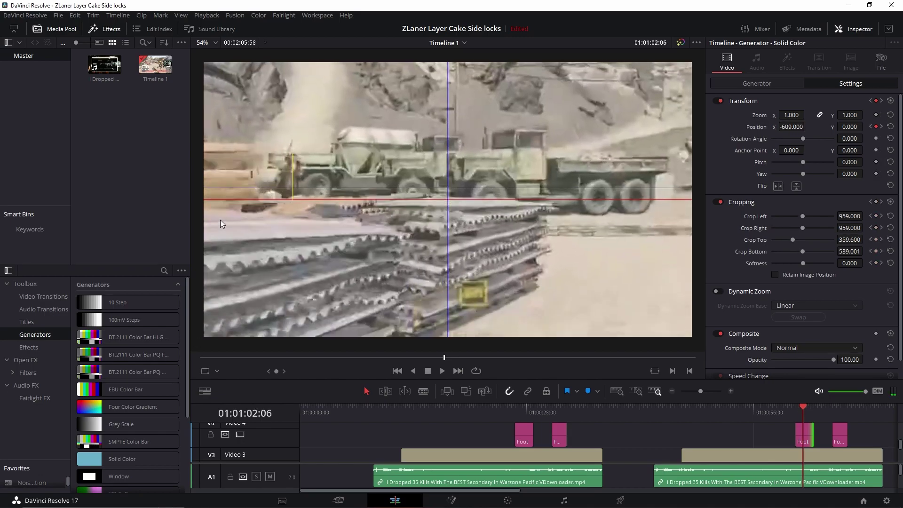
pyautogui.press('Right')
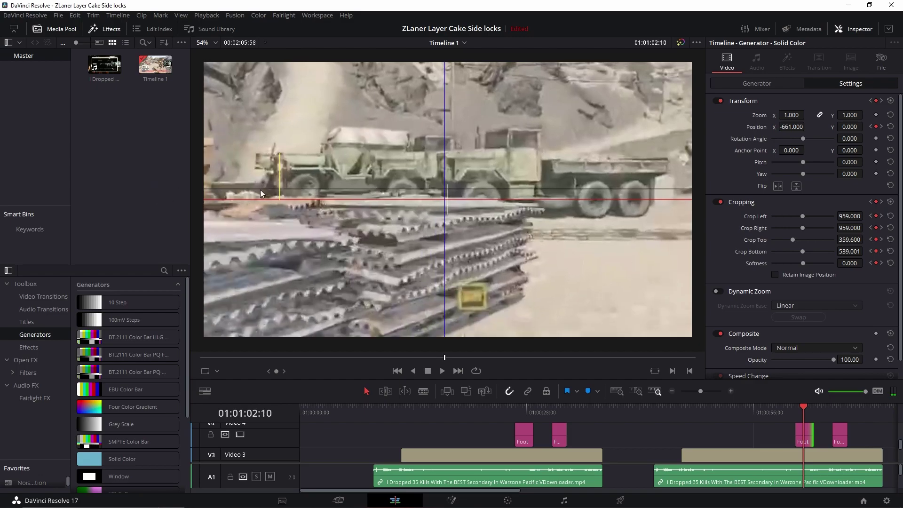
# Step back and replay up to 01:01:01:58 to recheck the outer box line before it reaches the crosshair
pyautogui.press('Left')
pyautogui.press('Left')
pyautogui.press('Left')
pyautogui.press('Left')
pyautogui.press('Left')
pyautogui.press('Left')
pyautogui.press('Left')
pyautogui.press('Left')
pyautogui.press('Left')
pyautogui.press('Left')
pyautogui.press('Left')
pyautogui.press('Left')
pyautogui.press('Left')
pyautogui.press('Right')
pyautogui.press('Right')
pyautogui.press('Right')
pyautogui.press('Right')
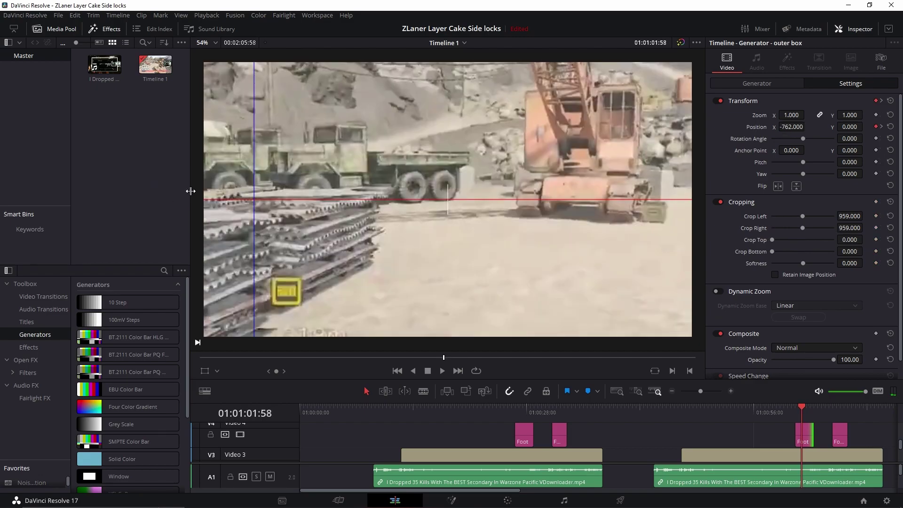
# Step around 01:01:02:02 and on to 01:01:02:04 to examine the start of the outer box lock
pyautogui.press('Right')
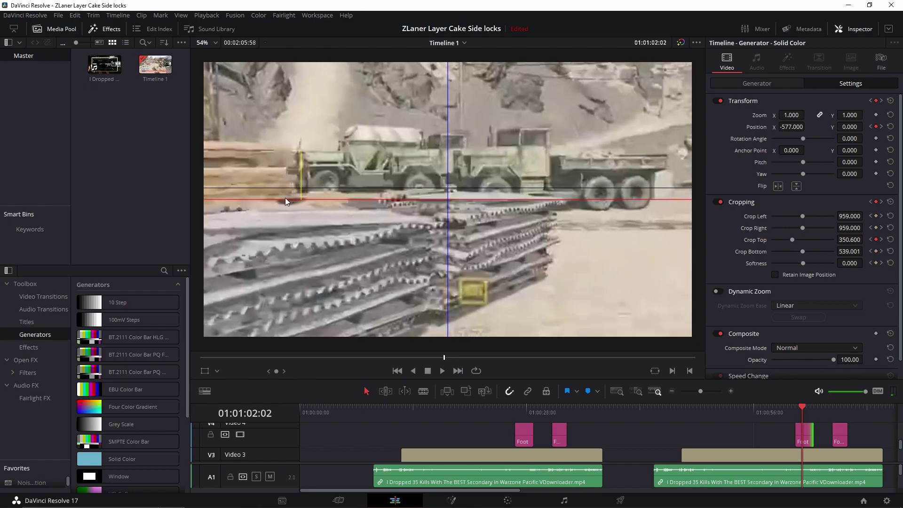
pyautogui.press('Left')
pyautogui.press('Left')
pyautogui.press('Right')
pyautogui.press('Right')
pyautogui.press('Right')
pyautogui.press('Right')
pyautogui.press('Right')
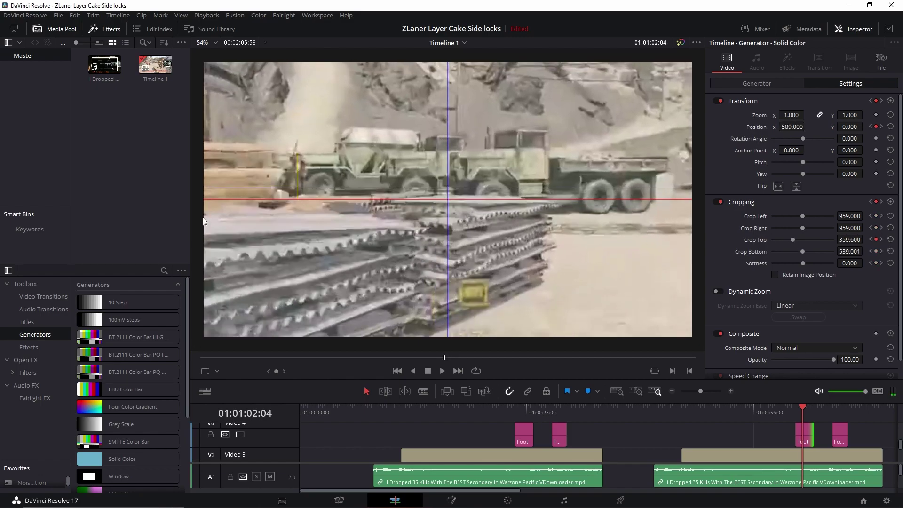
# Advance through 01:01:02:08 to 01:01:02:12 to compare the enemy's Solid Color line with the outer box line
pyautogui.press('Right')
pyautogui.press('Right')
pyautogui.press('Right')
pyautogui.press('Right')
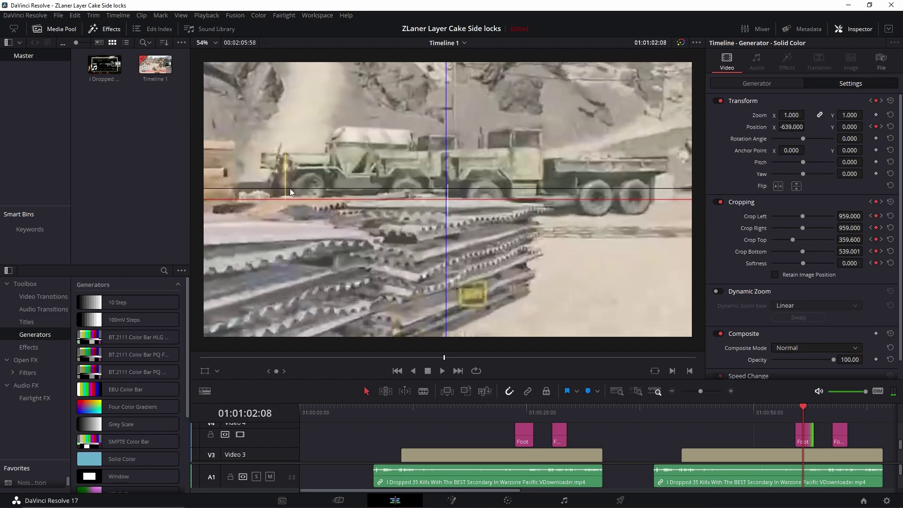
pyautogui.press('Right')
pyautogui.press('Right')
pyautogui.press('Right')
pyautogui.press('Right')
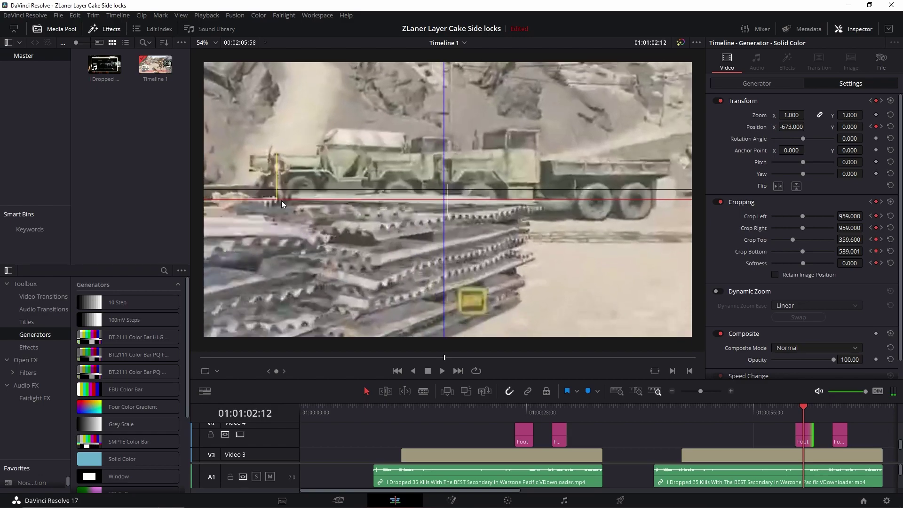
# Advance through 01:01:02:16 to 01:01:02:19 to inspect the overlay lines as the weapon enters the view
pyautogui.press('Right')
pyautogui.press('Right')
pyautogui.press('Right')
pyautogui.press('Right')
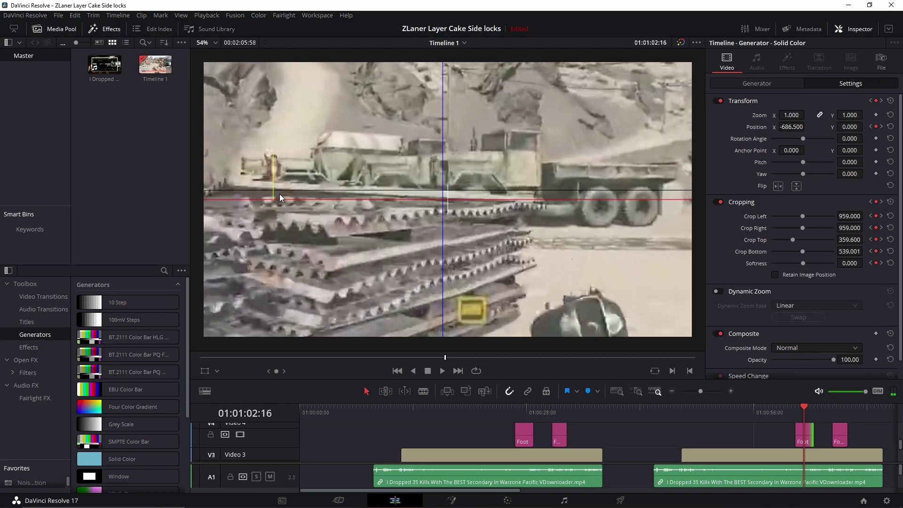
pyautogui.press('Right')
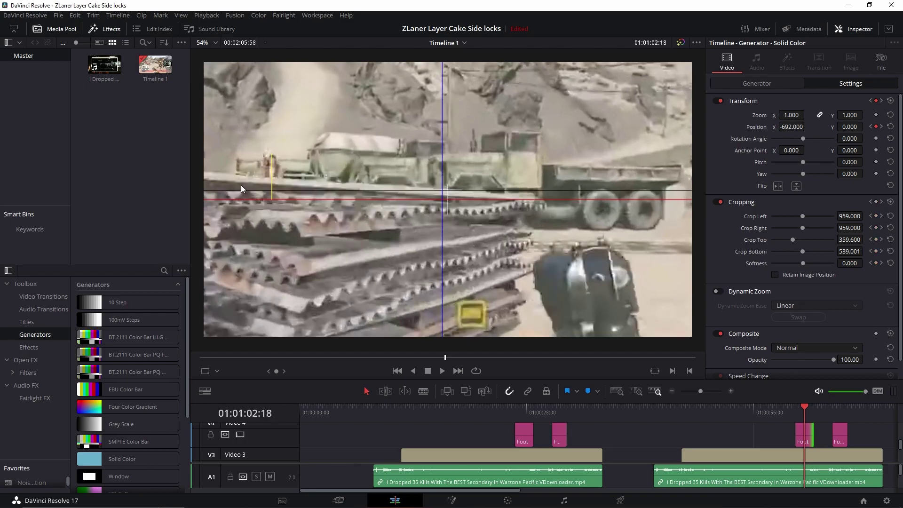
pyautogui.press('Right')
pyautogui.press('Right')
pyautogui.press('Right')
pyautogui.press('Right')
pyautogui.press('Right')
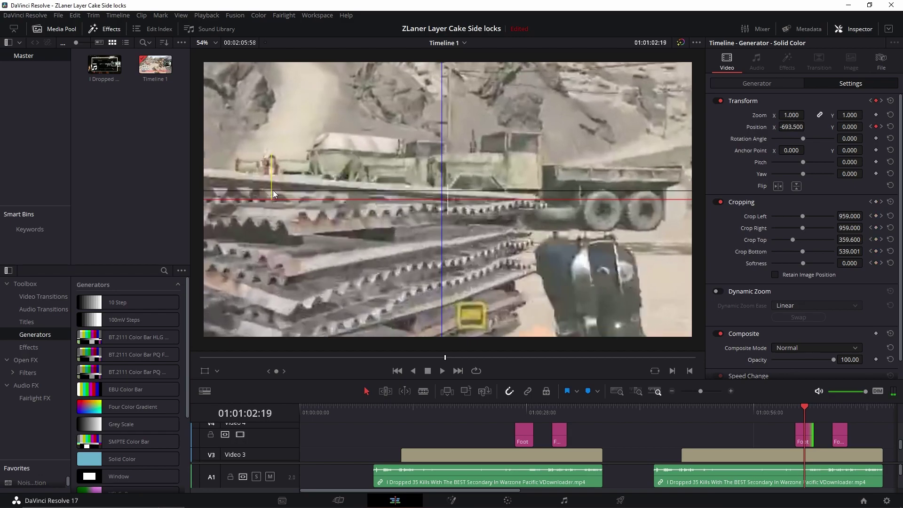
# Advance through 01:01:02:24 to 01:01:02:31 to examine the outer box line moving away from the crosshair
pyautogui.press('Right')
pyautogui.press('Right')
pyautogui.press('Right')
pyautogui.press('Right')
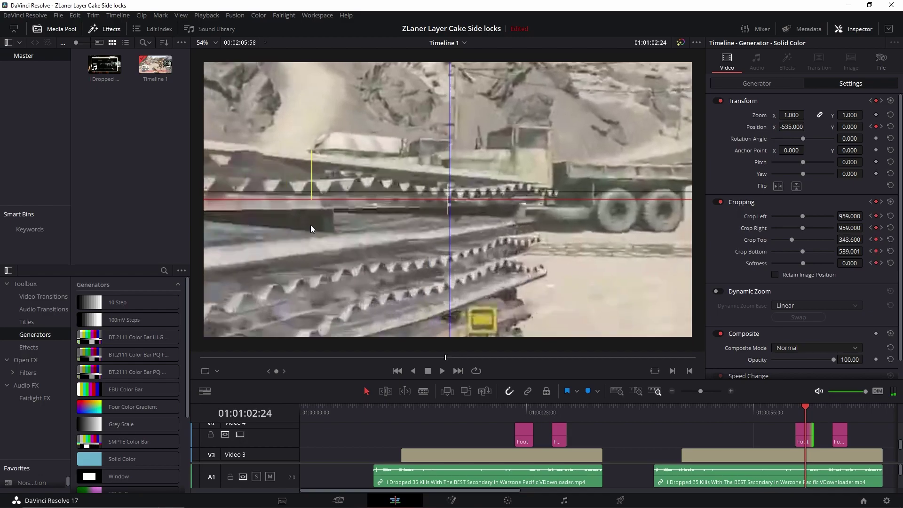
pyautogui.press('Right')
pyautogui.press('Right')
pyautogui.press('Right')
pyautogui.press('Right')
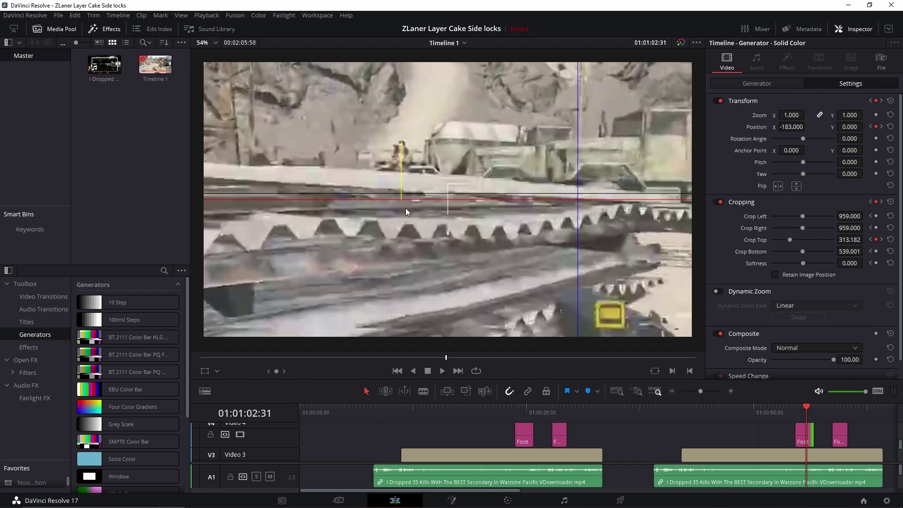
# Advance to 01:01:02:38 to follow the Solid Color line on the enemy as it crosses the crosshair
pyautogui.press('Right')
pyautogui.press('Right')
pyautogui.press('Right')
pyautogui.press('Right')
pyautogui.press('Right')
pyautogui.press('Right')
pyautogui.press('Right')
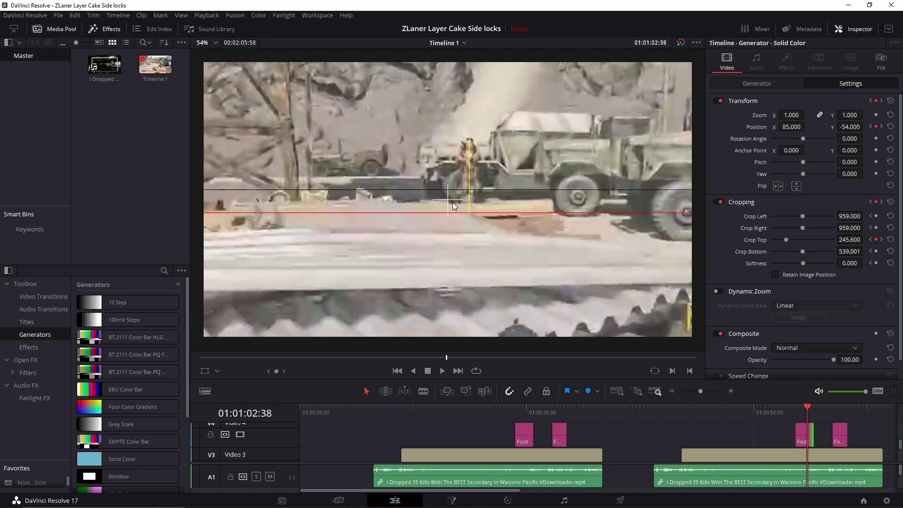
# Step through 01:01:02:38 to 01:01:02:41 to compare the crosshair with the enemy's Solid Color line while the weapon is raised
pyautogui.press('Left')
pyautogui.press('Right')
pyautogui.press('Right')
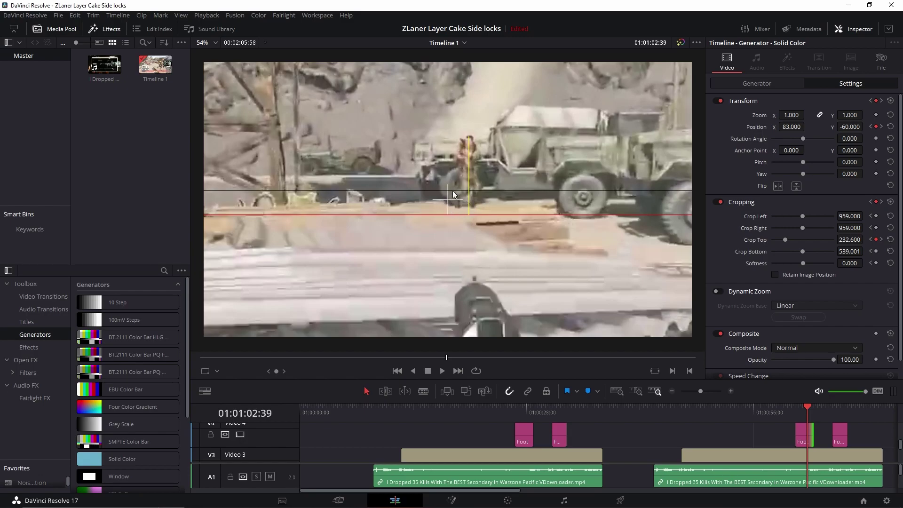
pyautogui.press('Right')
pyautogui.press('Right')
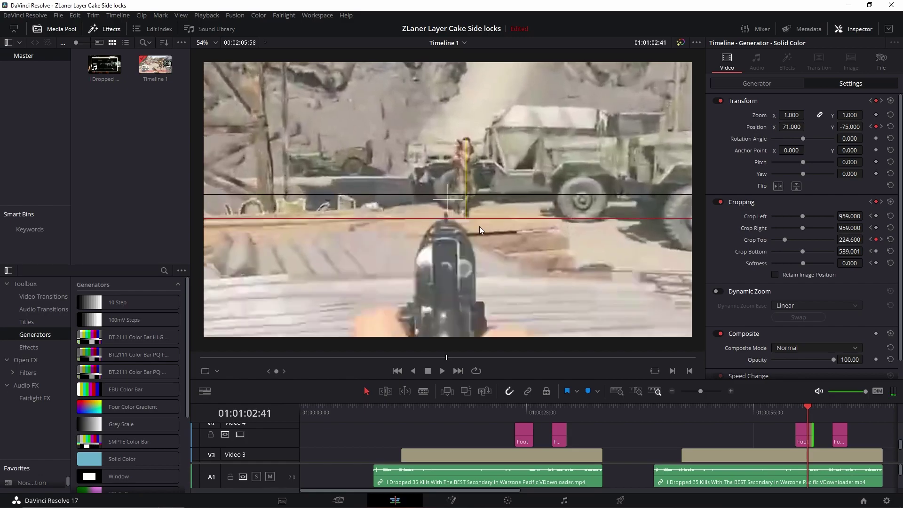
# Step back from 01:01:02:41 and forward to 01:01:02:47 to compare the crosshair with the enemy's Solid Color line
pyautogui.press('Left')
pyautogui.press('Left')
pyautogui.press('Left')
pyautogui.press('Left')
pyautogui.press('Right')
pyautogui.press('Right')
pyautogui.press('Left')
pyautogui.press('Right')
pyautogui.press('Right')
pyautogui.press('Right')
pyautogui.press('Right')
pyautogui.press('Right')
pyautogui.press('Right')
pyautogui.press('Right')
pyautogui.press('Right')
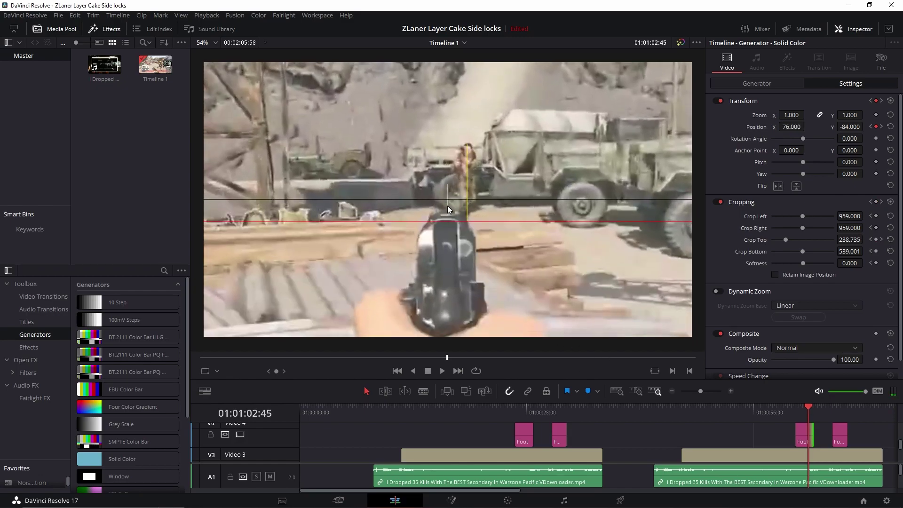
pyautogui.press('Right')
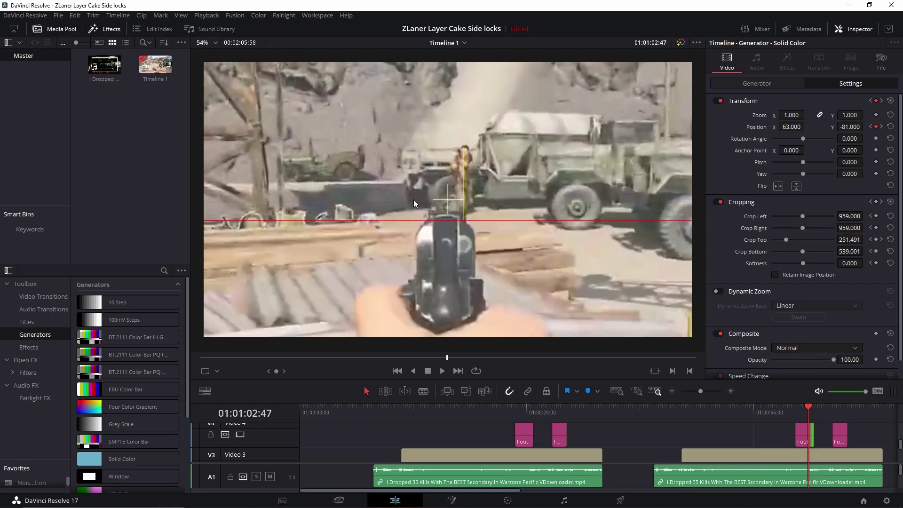
# Step repeatedly back and forth around 01:01:02:47 to examine how the Solid Color line shifts relative to the crosshair
pyautogui.press('Left')
pyautogui.press('Left')
pyautogui.press('Left')
pyautogui.press('Left')
pyautogui.press('Left')
pyautogui.press('Left')
pyautogui.press('Right')
pyautogui.press('Right')
pyautogui.press('Right')
pyautogui.press('Right')
pyautogui.press('Right')
pyautogui.press('Right')
pyautogui.press('Right')
pyautogui.press('Right')
pyautogui.press('Right')
pyautogui.press('Left')
pyautogui.press('Left')
pyautogui.press('Left')
pyautogui.press('Left')
pyautogui.press('Right')
pyautogui.press('Right')
pyautogui.press('Right')
pyautogui.press('Right')
# Go back to 01:01:02:35 to check the enemy's line against the crosshair before the weapon is raised
pyautogui.press('Left')
pyautogui.press('Left')
pyautogui.press('Left')
pyautogui.press('Left')
pyautogui.press('Left')
pyautogui.press('Left')
pyautogui.press('Left')
pyautogui.press('Left')
pyautogui.press('Left')
pyautogui.press('Left')
pyautogui.press('Left')
pyautogui.press('Left')
pyautogui.press('Left')
pyautogui.press('Left')
pyautogui.press('Left')
pyautogui.press('Left')
pyautogui.press('Right')
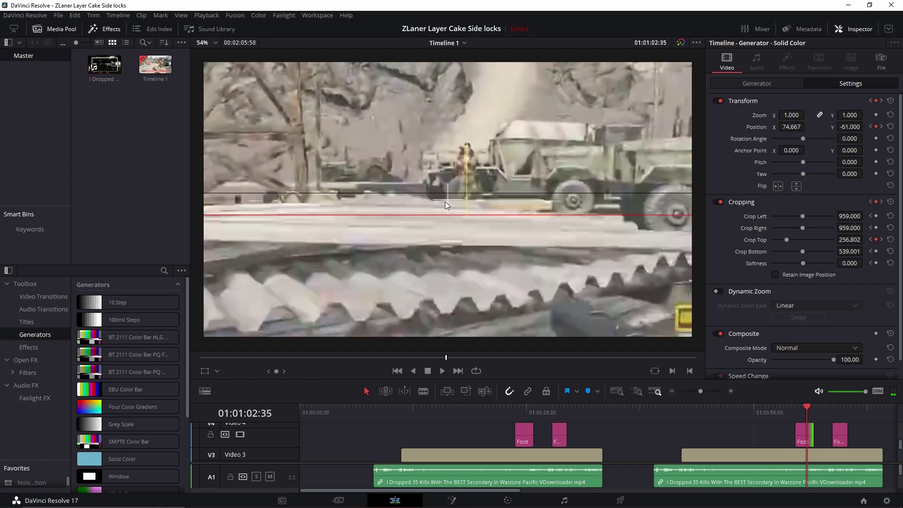
# Go back to 01:01:02:27 to examine the blue outer box line near the crosshair
pyautogui.press('Left')
pyautogui.press('Left')
pyautogui.press('Left')
pyautogui.press('Left')
pyautogui.press('Left')
pyautogui.press('Left')
pyautogui.press('Left')
pyautogui.press('Left')
pyautogui.press('Left')
pyautogui.press('Left')
pyautogui.press('Right')
pyautogui.press('Right')
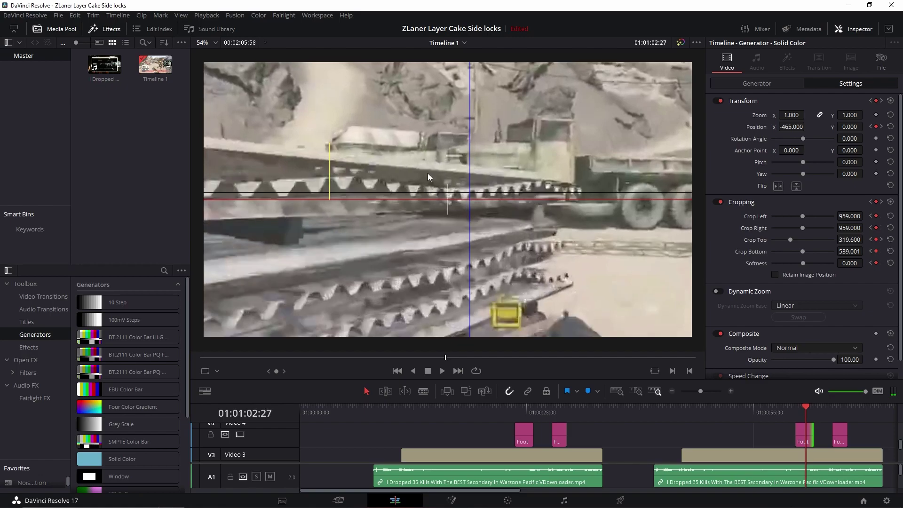
# Advance frame by frame to 01:01:02:32 to follow the blue outer box line away from the crosshair
pyautogui.press('Right')
pyautogui.press('Right')
pyautogui.press('Right')
pyautogui.press('Right')
pyautogui.press('Right')
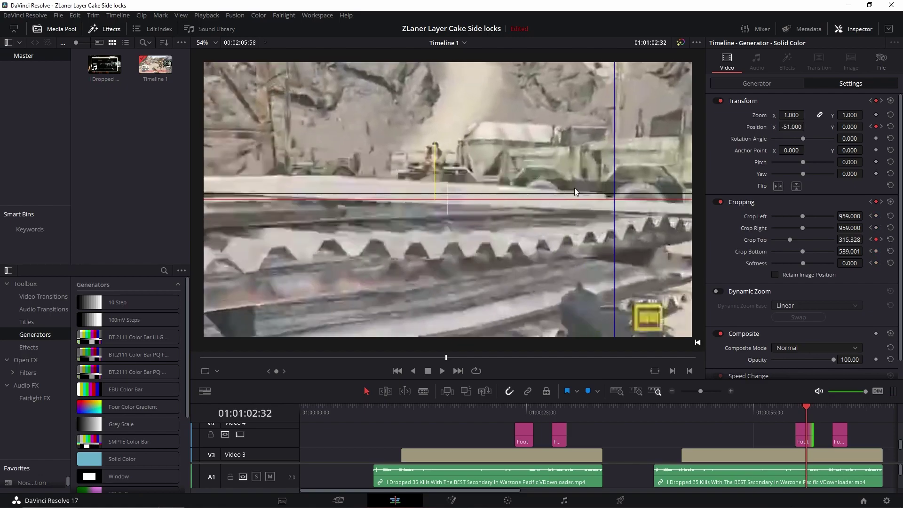
# Replay from 01:01:02:14 and advance to 01:01:02:43 to review the crosshair's approach to the enemy's side
pyautogui.press('j')
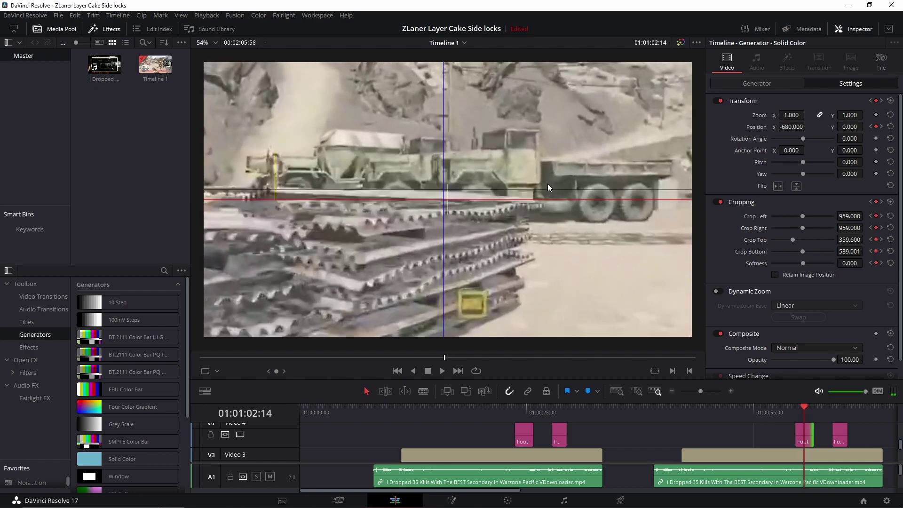
pyautogui.press('l')
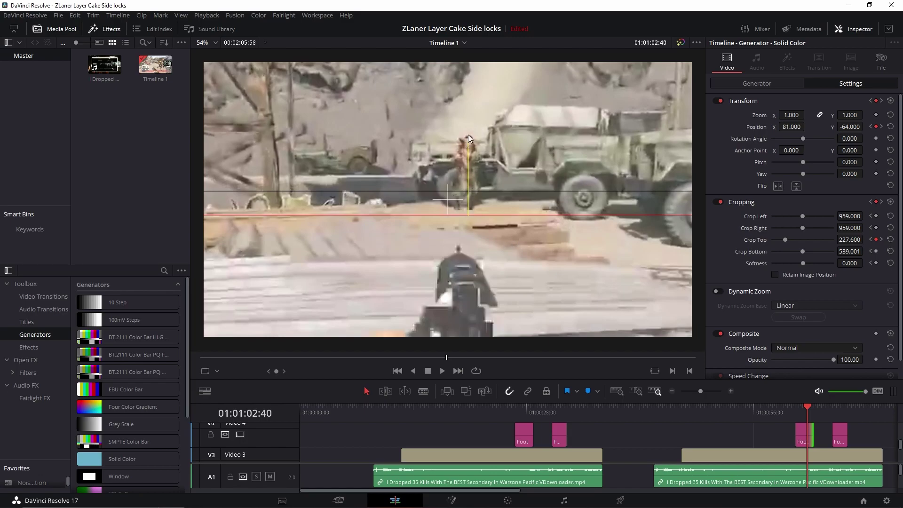
pyautogui.press('Right')
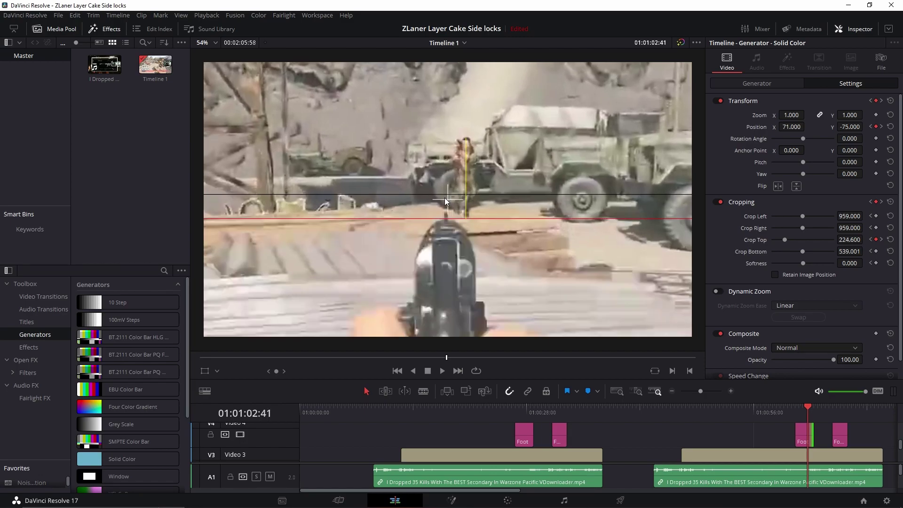
pyautogui.press('Right')
pyautogui.press('Right')
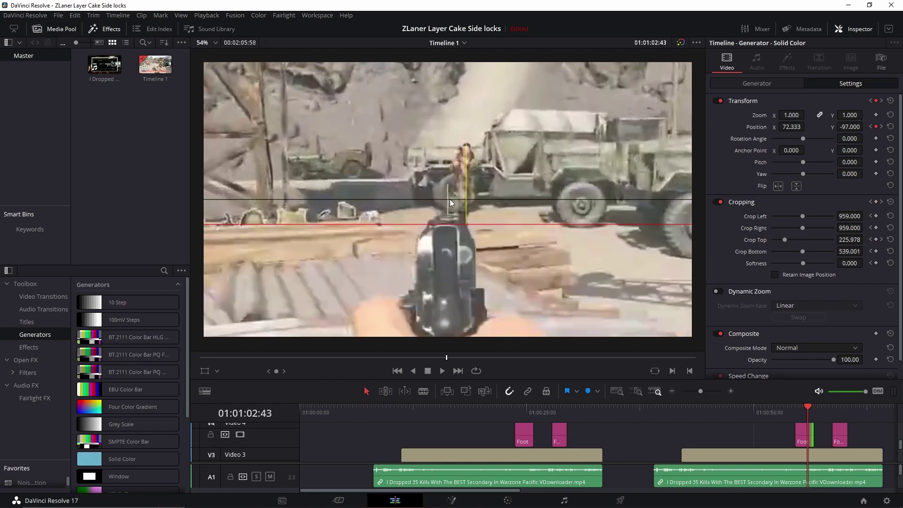
# Step through 01:01:02:43 to 01:01:02:50 to follow the enemy's Solid Color line onto the crosshair
pyautogui.press('Right')
pyautogui.press('Right')
pyautogui.press('Right')
pyautogui.press('Right')
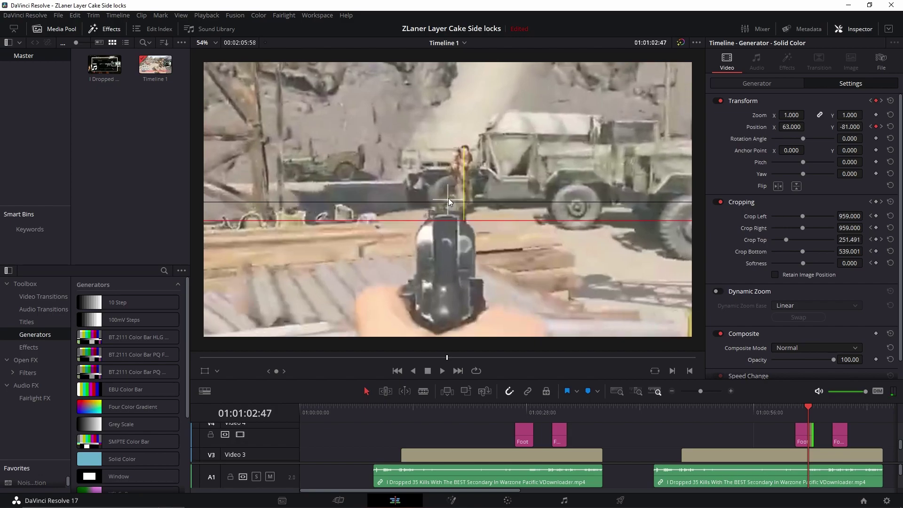
pyautogui.press('Left')
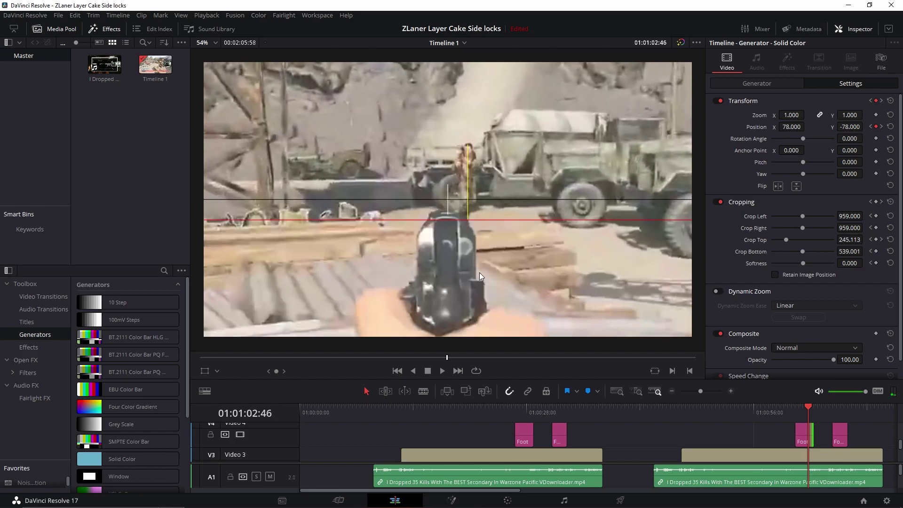
pyautogui.press('Right')
pyautogui.press('Right')
pyautogui.press('Right')
pyautogui.press('Right')
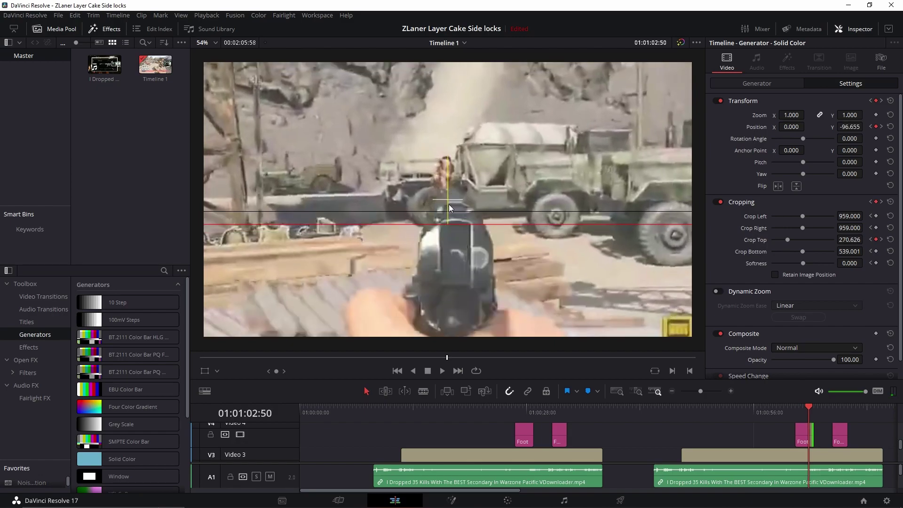
# Step back from 01:01:02:50 and forward to 01:01:02:53 to examine the Solid Color line's alignment with the crosshair
pyautogui.press('Left')
pyautogui.press('Left')
pyautogui.press('Left')
pyautogui.press('Left')
pyautogui.press('Right')
pyautogui.press('Right')
pyautogui.press('Right')
pyautogui.press('Right')
pyautogui.press('Right')
pyautogui.press('Right')
pyautogui.press('Right')
pyautogui.press('Right')
pyautogui.press('Right')
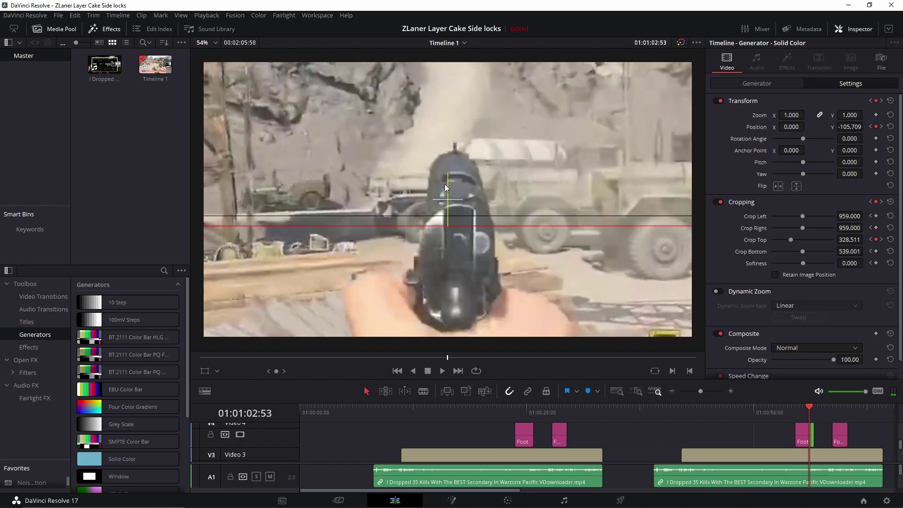
# Advance through 01:01:02:57 to 01:01:03:01 to inspect the Solid Color line beside the crosshair while firing
pyautogui.press('Right')
pyautogui.press('Right')
pyautogui.press('Right')
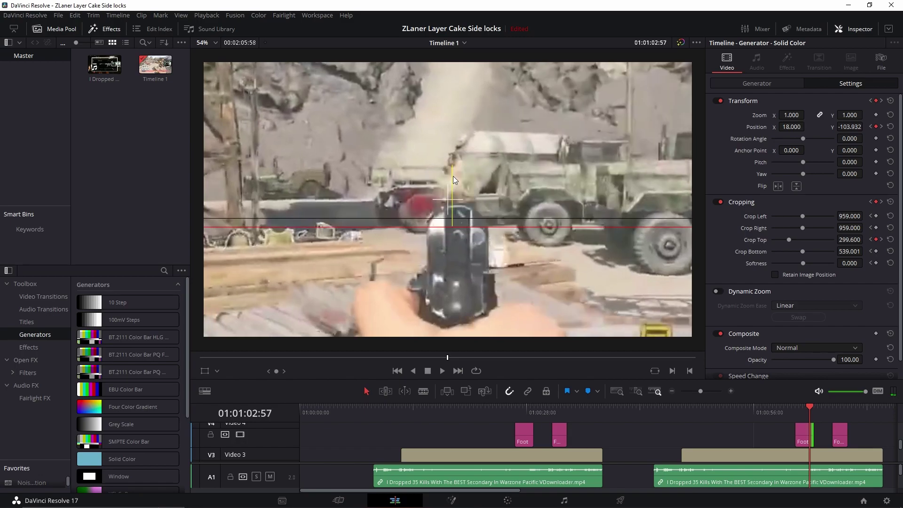
pyautogui.press('Right')
pyautogui.press('Right')
pyautogui.press('Right')
pyautogui.press('Right')
pyautogui.press('Right')
pyautogui.press('Right')
pyautogui.press('Right')
pyautogui.press('Right')
pyautogui.press('Right')
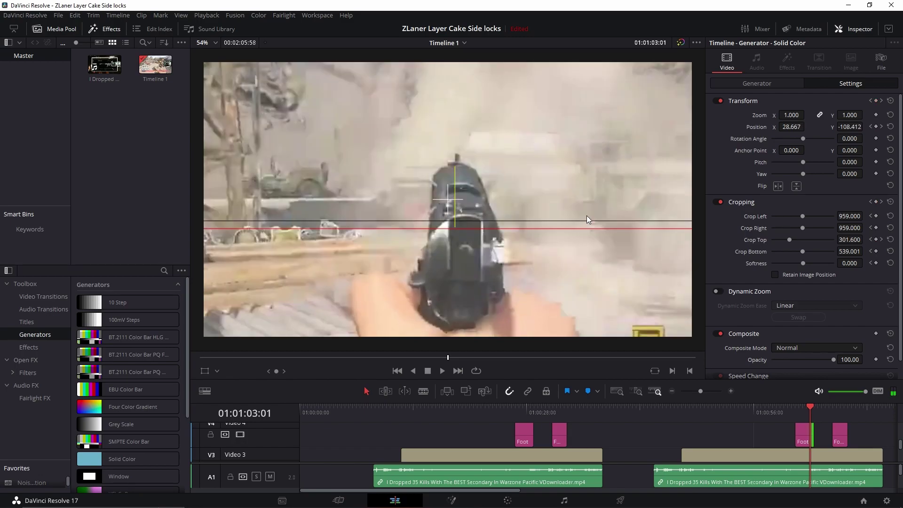
# Advance to 01:01:03:17 to follow the Solid Color line across to the crosshair's other side
pyautogui.press('Right')
pyautogui.press('Right')
pyautogui.press('Right')
pyautogui.press('Right')
pyautogui.press('Right')
pyautogui.press('Right')
pyautogui.press('Right')
pyautogui.press('Right')
pyautogui.press('Right')
pyautogui.press('Right')
pyautogui.press('Right')
pyautogui.press('Right')
pyautogui.press('Right')
pyautogui.press('Right')
pyautogui.press('Right')
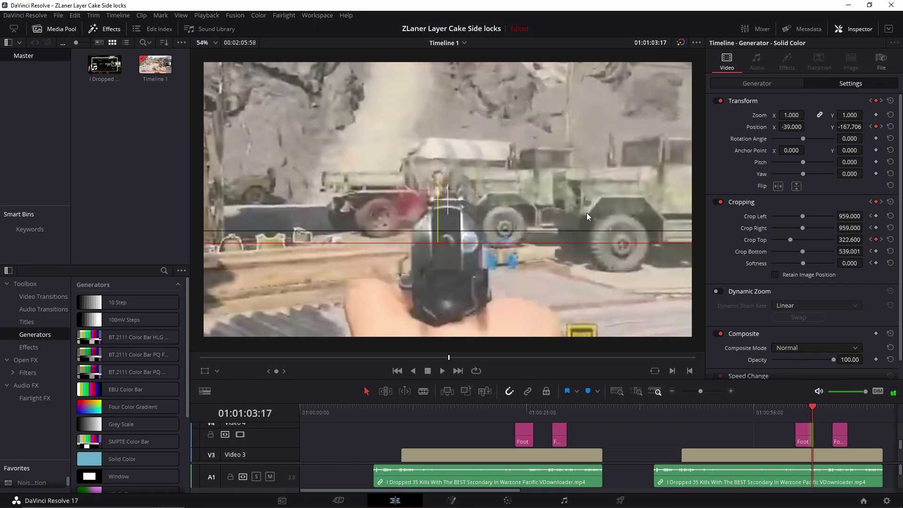
# Advance to 01:01:03:29 to examine the enemy's line moving farther from the crosshair
pyautogui.press('Right')
pyautogui.press('Right')
pyautogui.press('Right')
pyautogui.press('Right')
pyautogui.press('Right')
pyautogui.press('Right')
pyautogui.press('Right')
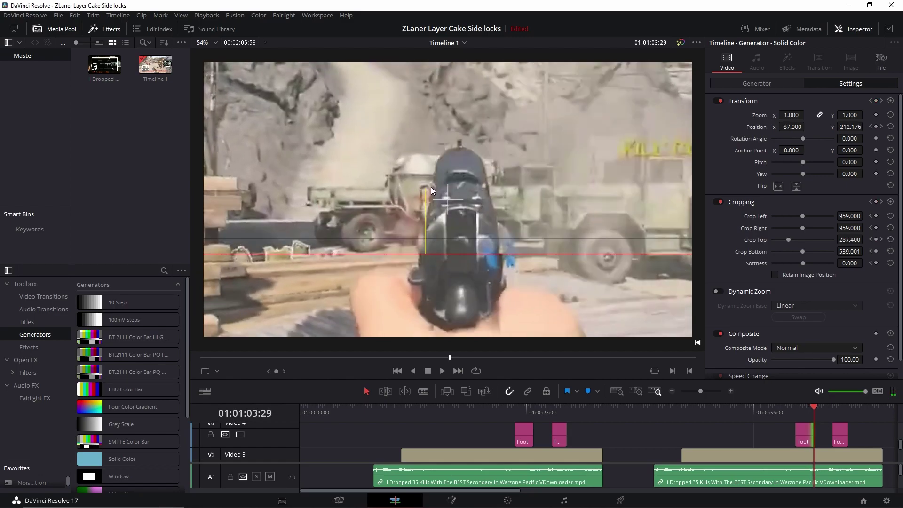
# Step back to 01:01:03:24 and forward two frames to compare the hit effect with the Solid Color line
pyautogui.press('Left')
pyautogui.press('Left')
pyautogui.press('Left')
pyautogui.press('Left')
pyautogui.press('Left')
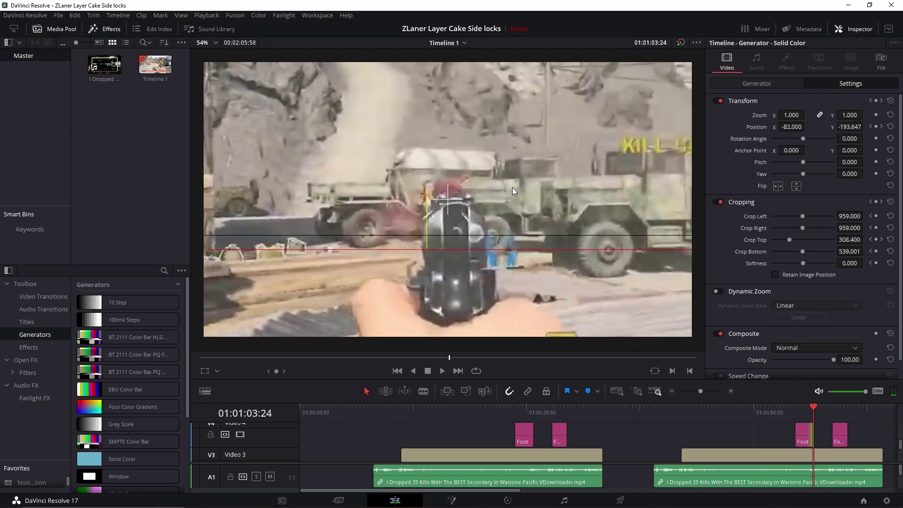
pyautogui.press('Right')
pyautogui.press('Right')
# Play on to 01:01:04:01 and review the shots back and forth between 01:01:03:17 and 01:01:03:03
pyautogui.press('space')
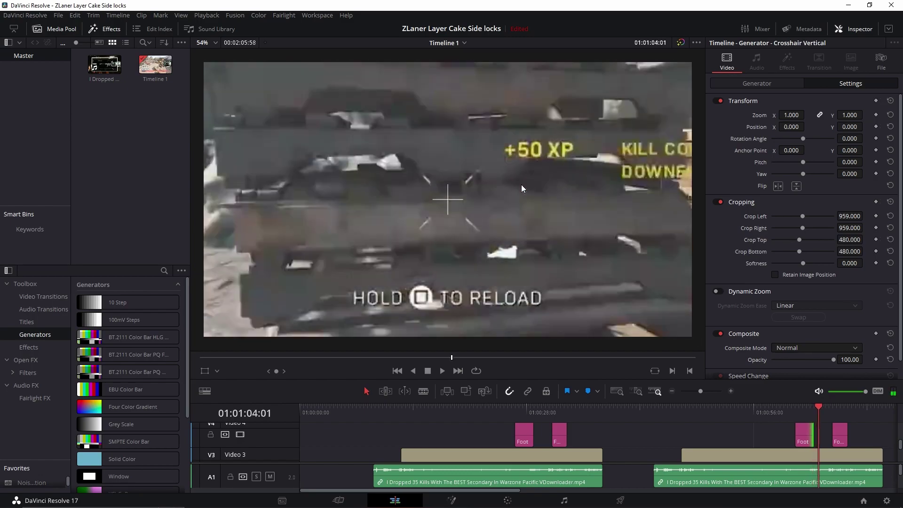
pyautogui.press('j')
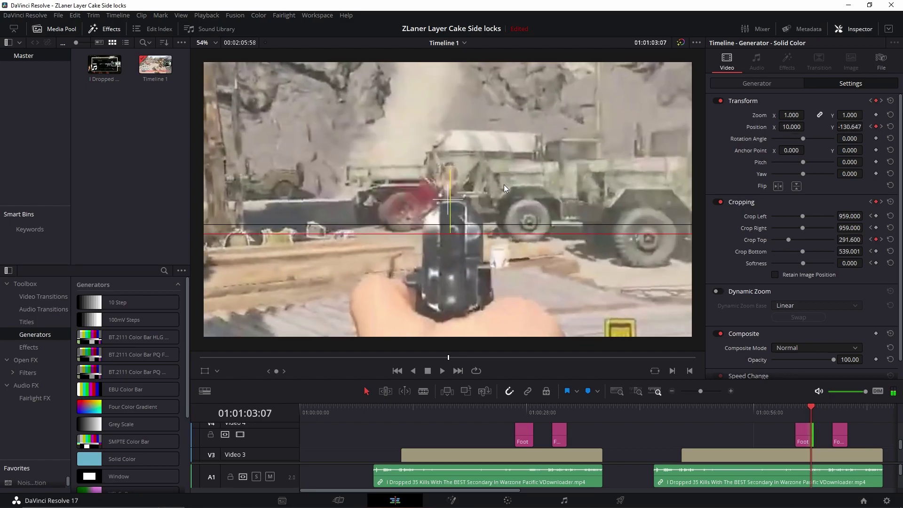
pyautogui.press('l')
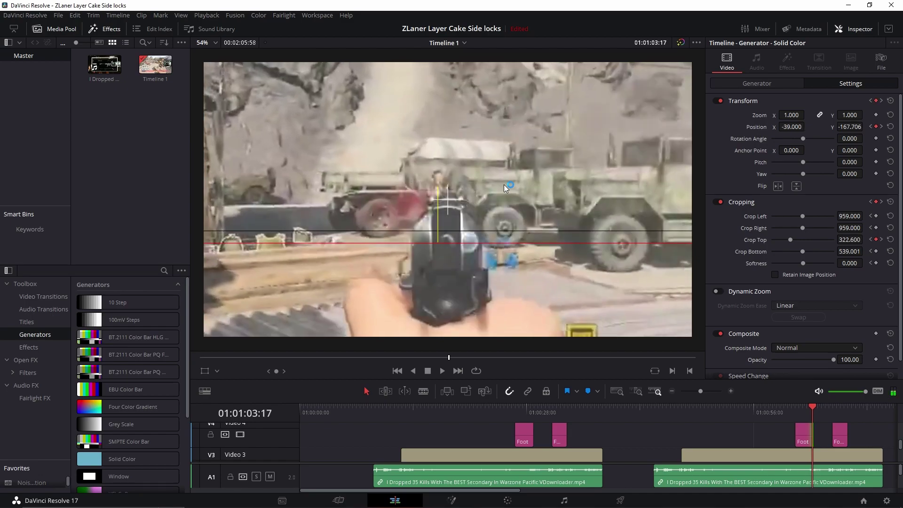
pyautogui.press('j')
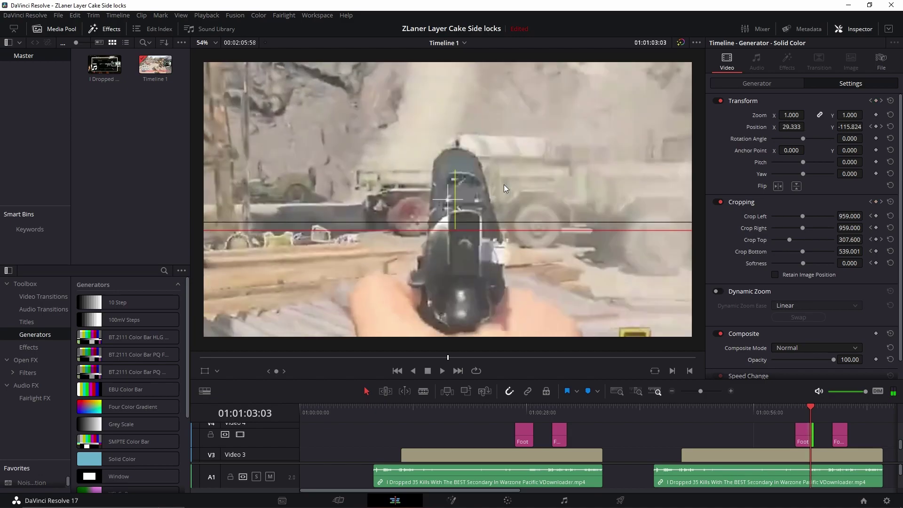
# Play to 01:01:06:44, rewind to 01:01:05:44 and play through to 01:01:10:17 to review the last Foot section
pyautogui.press('l')
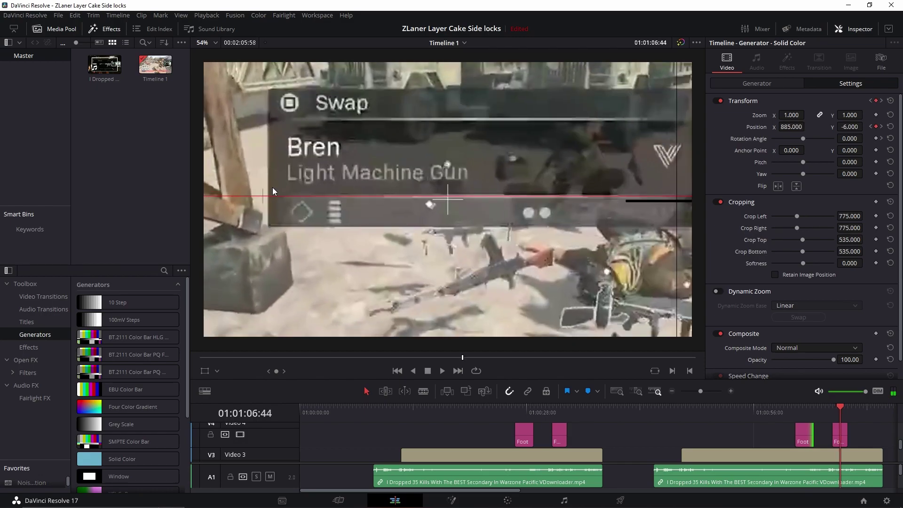
pyautogui.press('j')
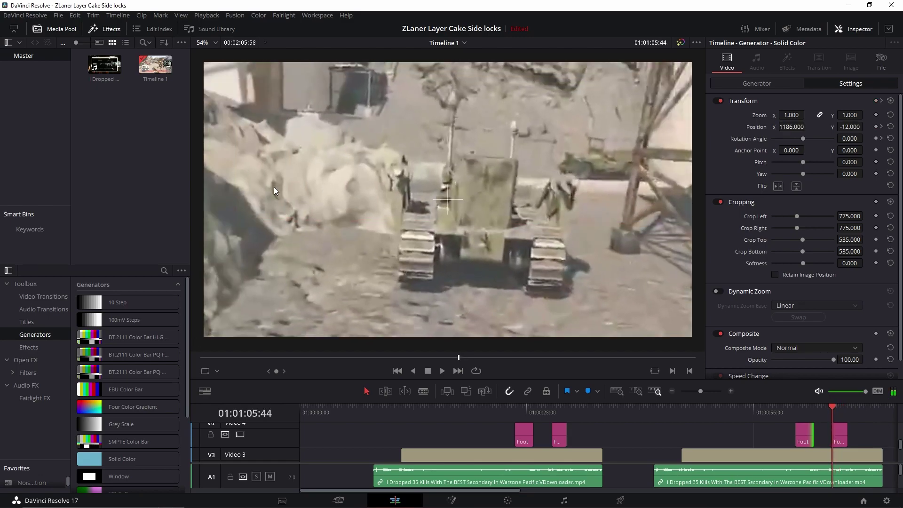
pyautogui.press('l')
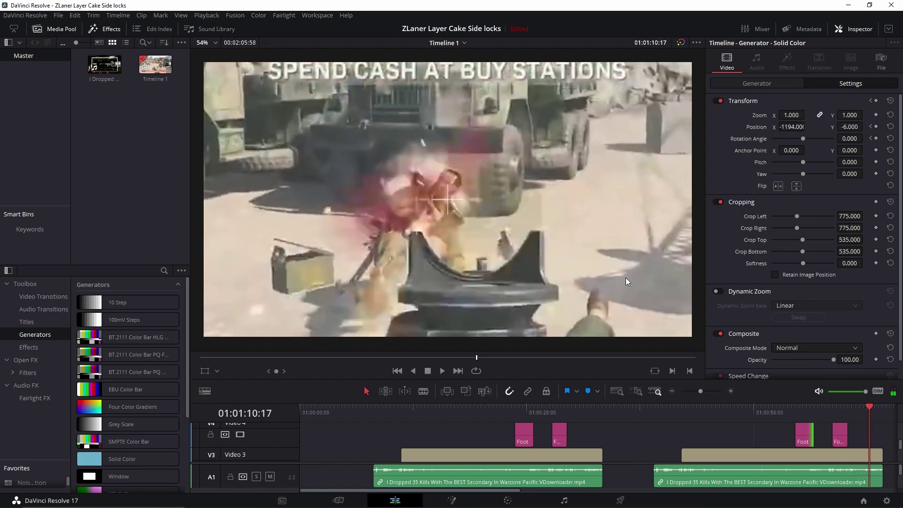
# Rewind to 01:01:10:01 and step around that frame to examine the black overlay lines at the crosshair
pyautogui.press('j')
pyautogui.press('Right')
pyautogui.press('Right')
pyautogui.press('Right')
pyautogui.press('Left')
pyautogui.press('Left')
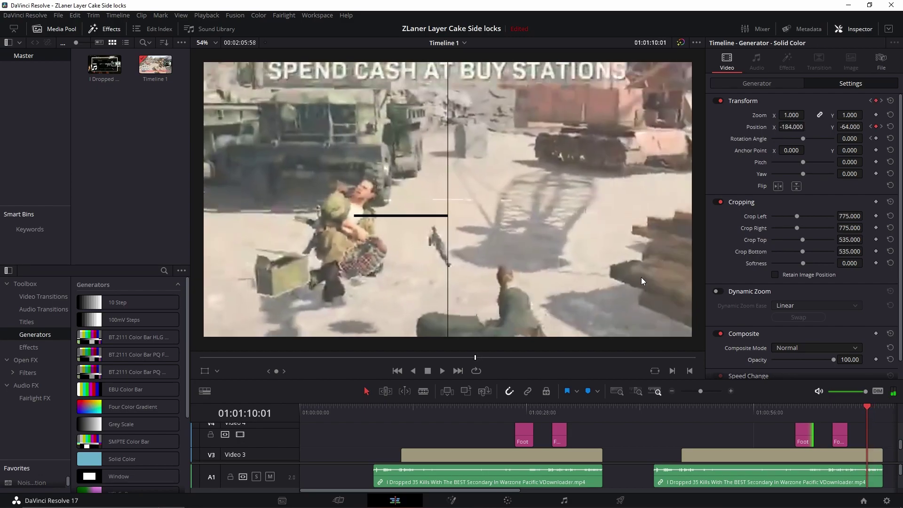
# Step back and forth around 01:01:10:01 to compare the target's movement with the black overlay lines
pyautogui.press('Left')
pyautogui.press('Left')
pyautogui.press('Right')
pyautogui.press('Right')
pyautogui.press('Left')
pyautogui.press('Left')
pyautogui.press('Left')
pyautogui.press('Left')
pyautogui.press('Left')
pyautogui.press('Left')
pyautogui.press('Right')
pyautogui.press('Right')
pyautogui.press('Right')
pyautogui.press('Right')
pyautogui.press('Right')
pyautogui.press('Right')
# Select the last Solid Color clip on Video 6 and check its keyframed position around 01:01:10:01, ending at 01:01:10:02
pyautogui.scroll(-2, 778, 431)
pyautogui.scroll(2, 760, 435)
pyautogui.scroll(-2, 758, 437)
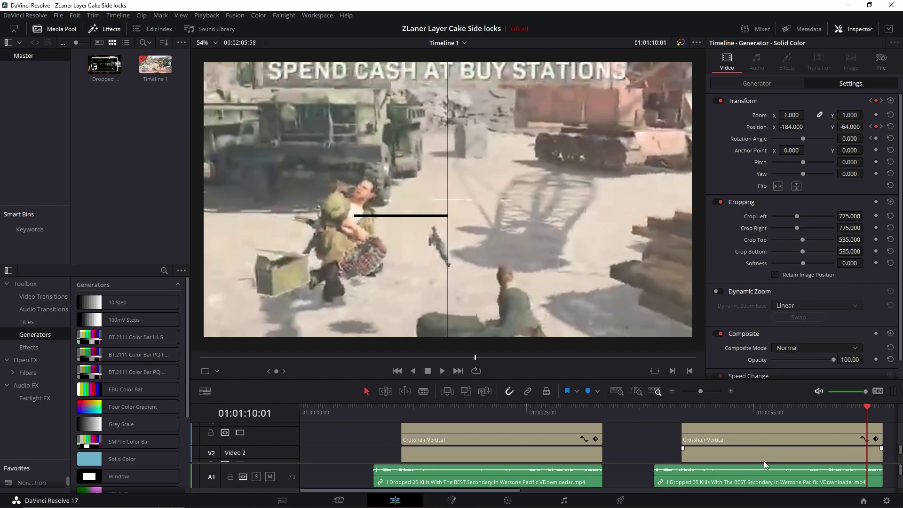
pyautogui.scroll(3, 810, 441)
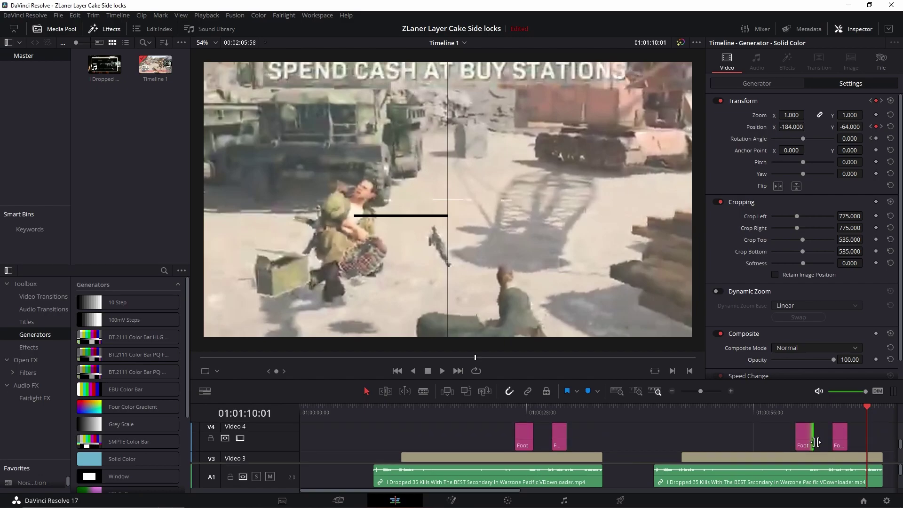
pyautogui.scroll(1, 809, 448)
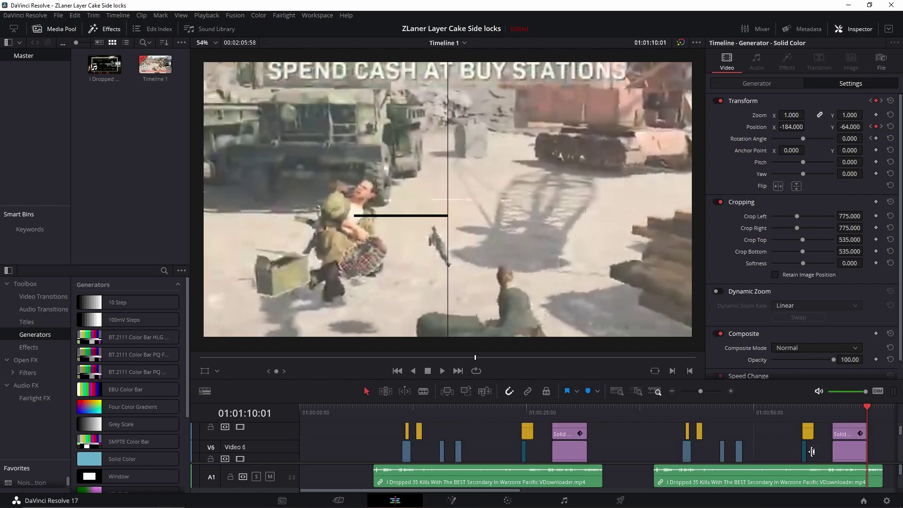
pyautogui.scroll(2, 818, 450)
pyautogui.scroll(-2, 836, 448)
pyautogui.click(844, 433)
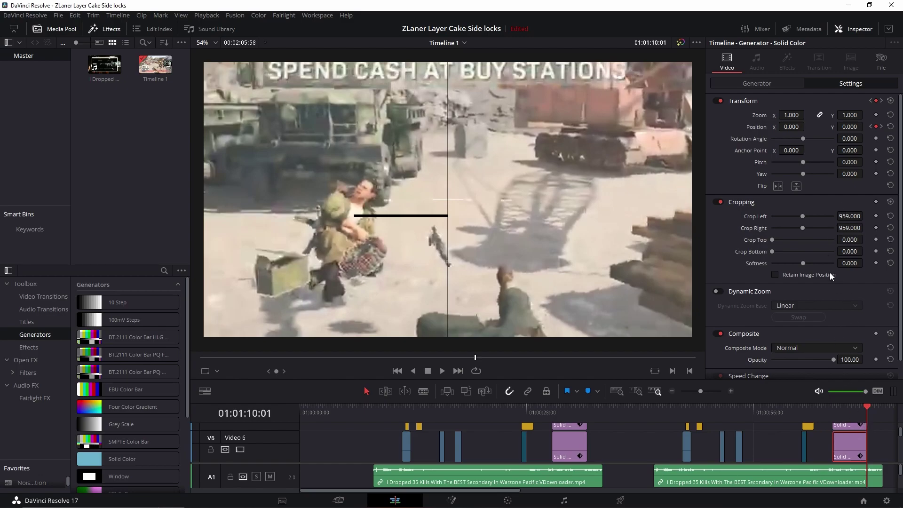
pyautogui.press('Left')
pyautogui.press('Left')
pyautogui.press('Right')
pyautogui.press('Right')
pyautogui.press('Right')
pyautogui.press('Left')
pyautogui.press('Right')
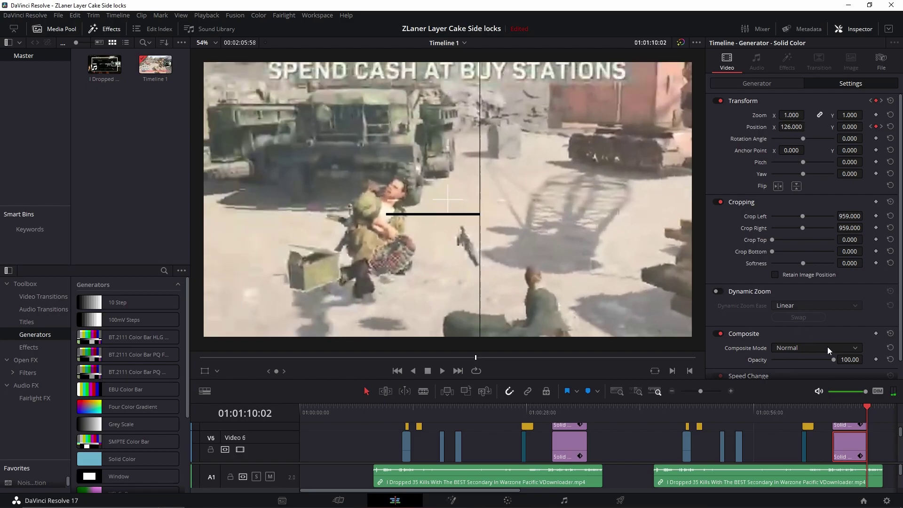
# Select the last Solid Color clip on Video 7 and compare its keyframed positions between 01:01:09:58 and 01:01:10:03
pyautogui.scroll(1, 857, 442)
pyautogui.click(851, 442)
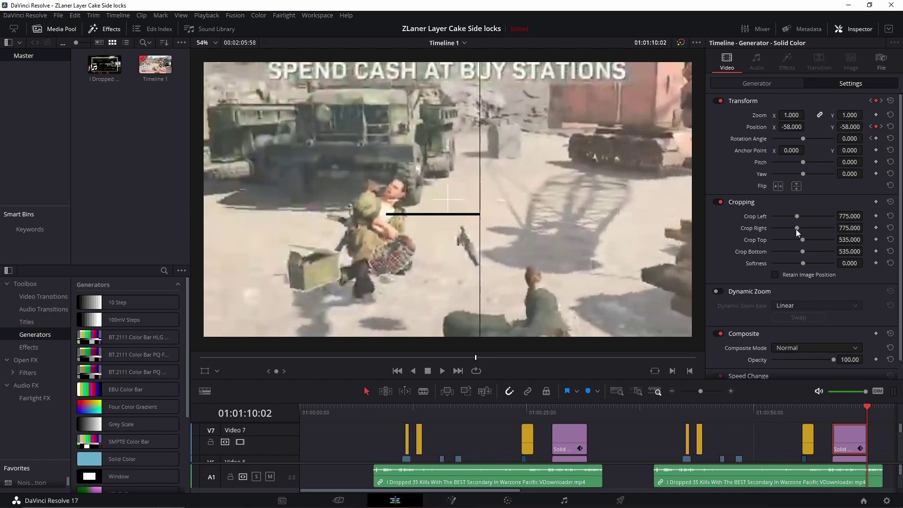
pyautogui.press('Left')
pyautogui.press('Left')
pyautogui.press('Left')
pyautogui.press('Left')
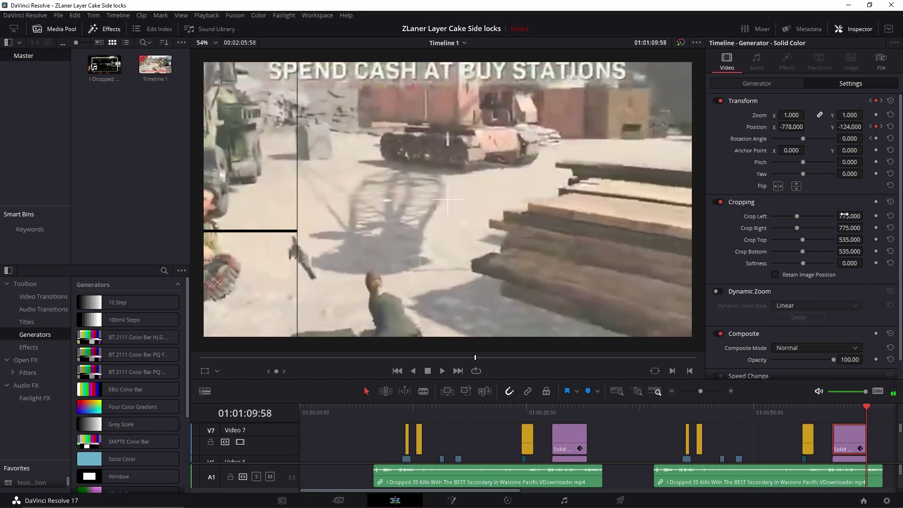
pyautogui.press('Right')
pyautogui.press('Right')
pyautogui.press('Right')
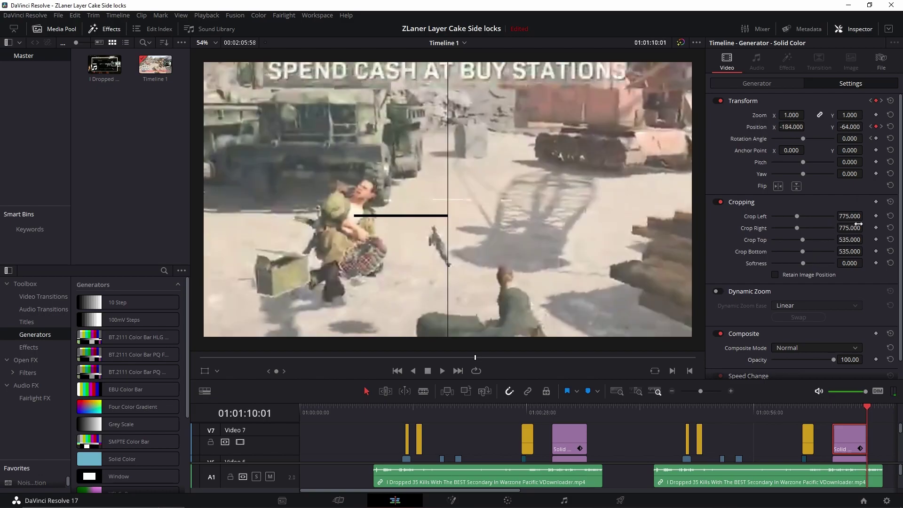
pyautogui.press('Right')
pyautogui.press('Right')
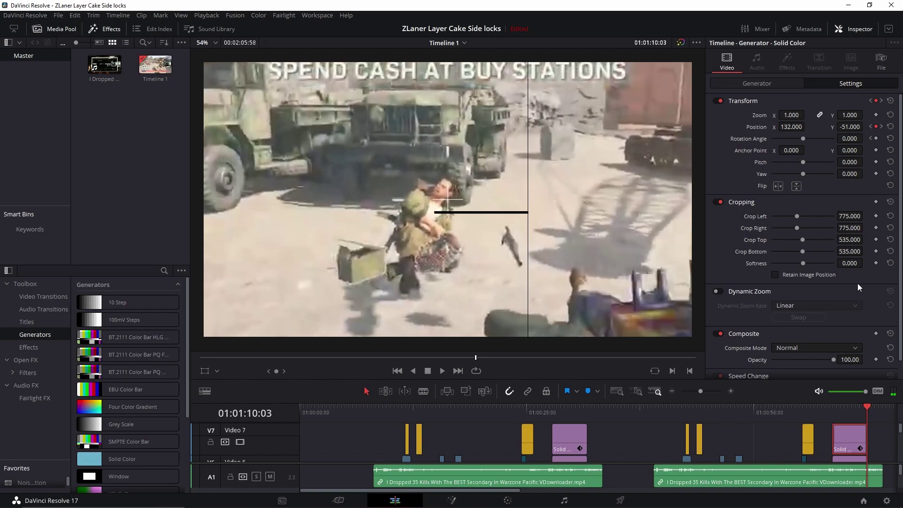
# Advance frame by frame from 01:01:10:03 to 01:01:10:15 to examine the crosshair against the target as firing starts
pyautogui.press('Right')
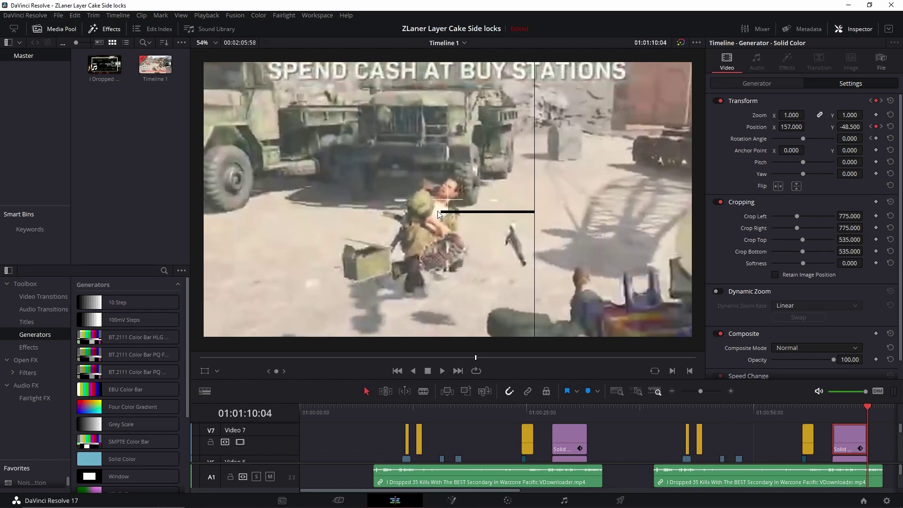
pyautogui.press('Left')
pyautogui.press('Right')
pyautogui.press('Right')
pyautogui.press('Right')
pyautogui.press('Right')
pyautogui.press('Right')
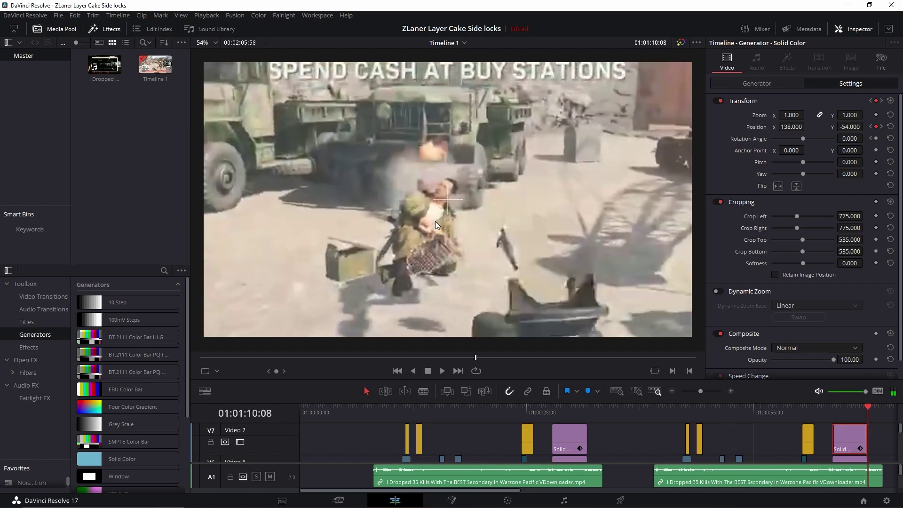
pyautogui.press('Right')
pyautogui.press('Right')
pyautogui.press('Right')
pyautogui.press('Right')
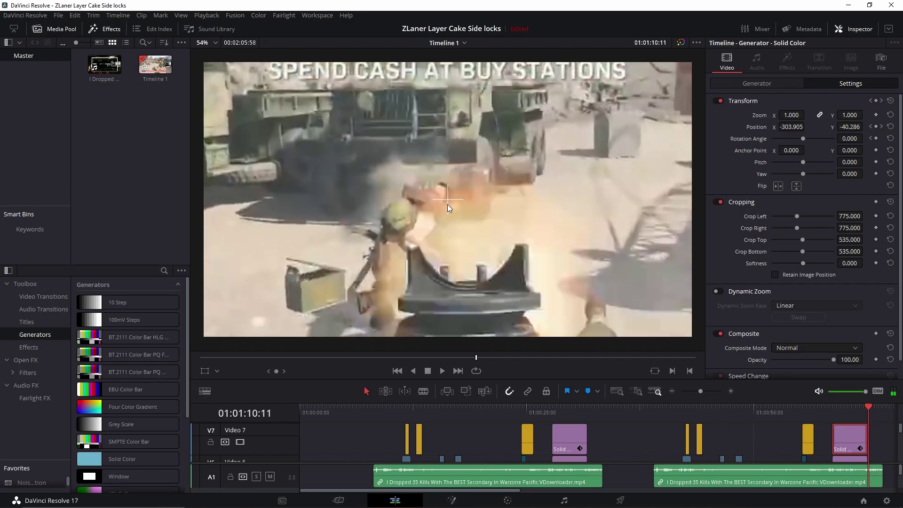
pyautogui.press('Right')
pyautogui.press('Right')
pyautogui.press('Right')
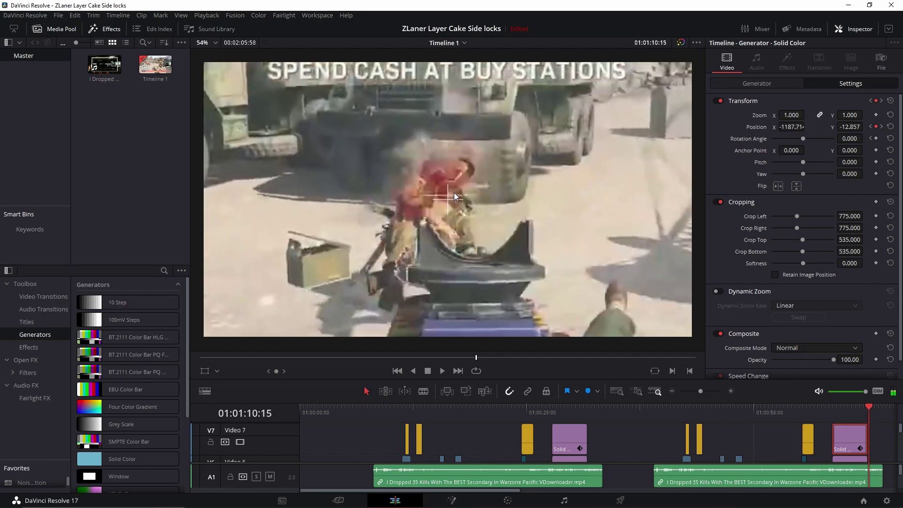
# Rewind from 01:01:10:15 to the first shots and step around them, ending at 01:01:10:03
pyautogui.press('Left')
pyautogui.press('Left')
pyautogui.press('Left')
pyautogui.press('Left')
pyautogui.press('Left')
pyautogui.press('Left')
pyautogui.press('Left')
pyautogui.press('Left')
pyautogui.press('Left')
pyautogui.press('Left')
pyautogui.press('Left')
pyautogui.press('Left')
pyautogui.press('Left')
pyautogui.press('Left')
pyautogui.press('Left')
pyautogui.press('Left')
pyautogui.press('Left')
pyautogui.press('Left')
pyautogui.press('Left')
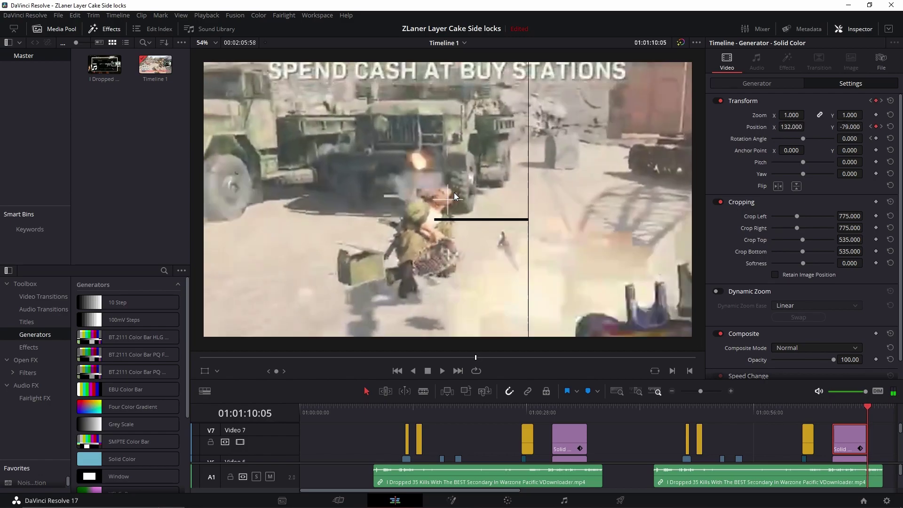
pyautogui.press('Right')
pyautogui.press('Right')
pyautogui.press('Right')
pyautogui.press('Right')
pyautogui.press('Right')
pyautogui.press('Right')
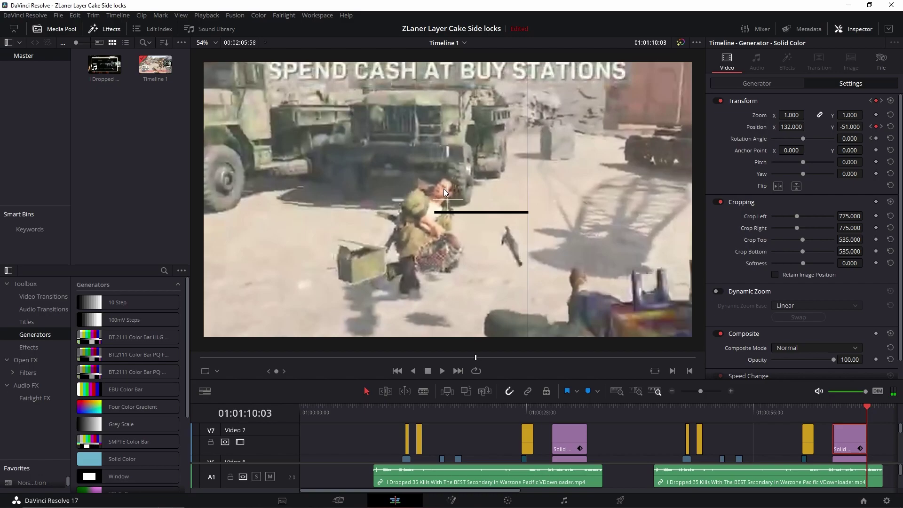
# Step forward again from 01:01:10:03 to 01:01:10:15 to follow the crosshair's side position on the target
pyautogui.press('Right')
pyautogui.press('Right')
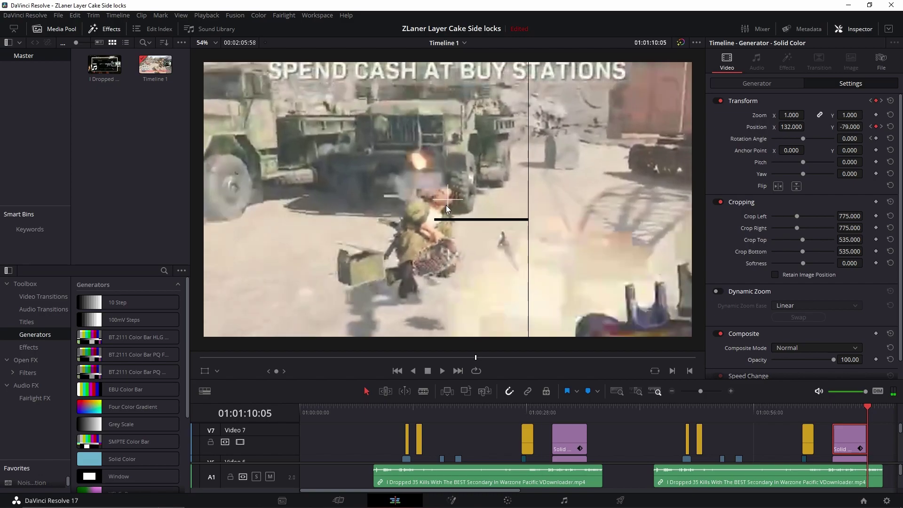
pyautogui.press('Right')
pyautogui.press('Right')
pyautogui.press('Right')
pyautogui.press('Right')
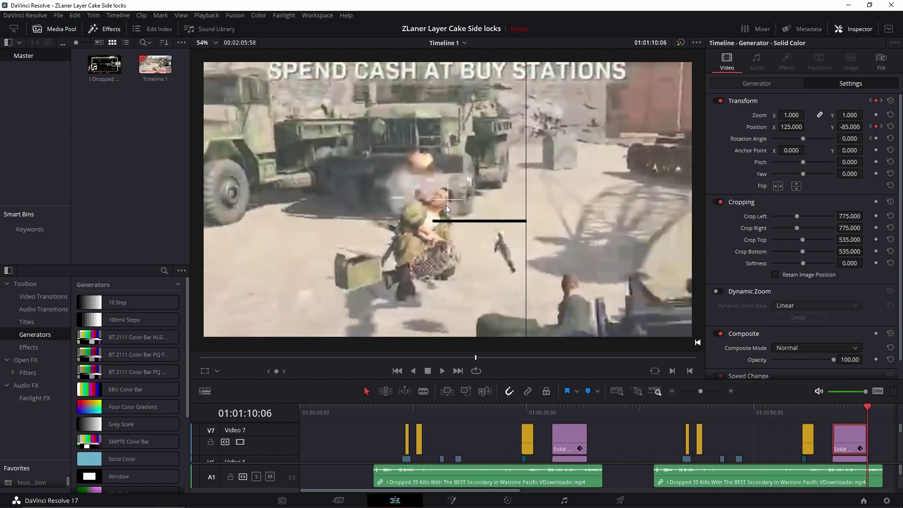
pyautogui.press('Right')
pyautogui.press('Right')
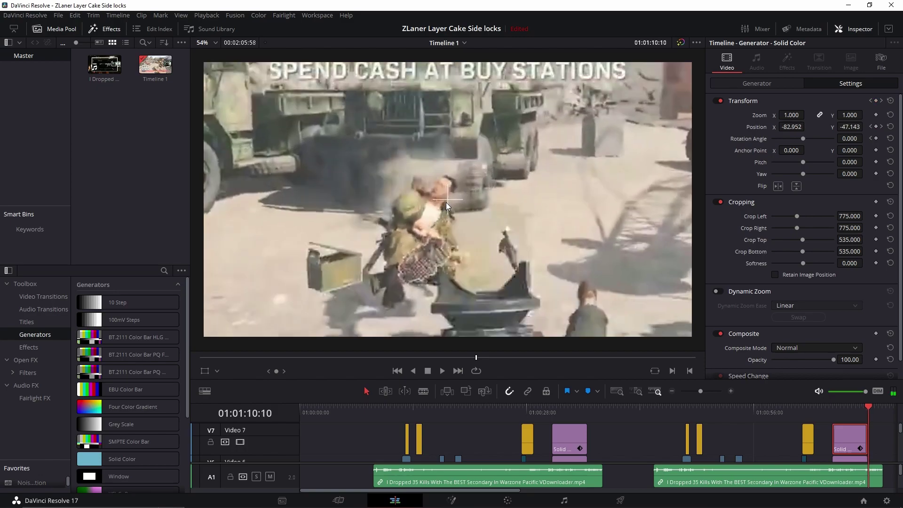
pyautogui.press('Right')
pyautogui.press('Right')
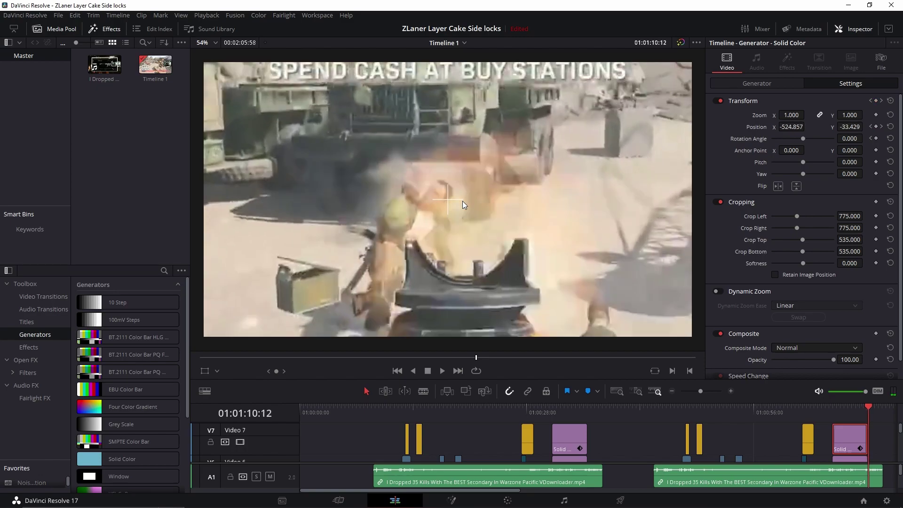
pyautogui.press('Right')
pyautogui.press('Right')
pyautogui.press('Right')
pyautogui.press('Right')
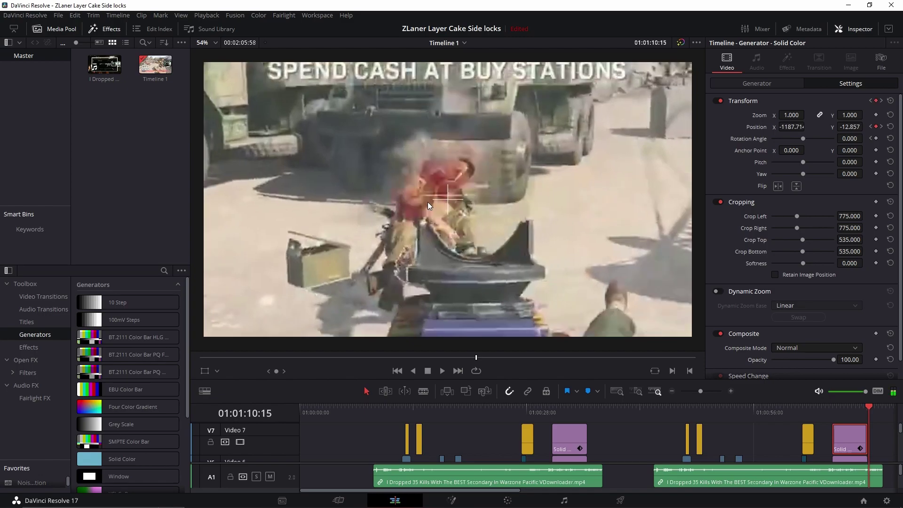
# Continue frame by frame to 01:01:10:24 to check where the crosshair sits during the hits
pyautogui.press('Right')
pyautogui.press('Right')
pyautogui.press('Right')
pyautogui.press('Right')
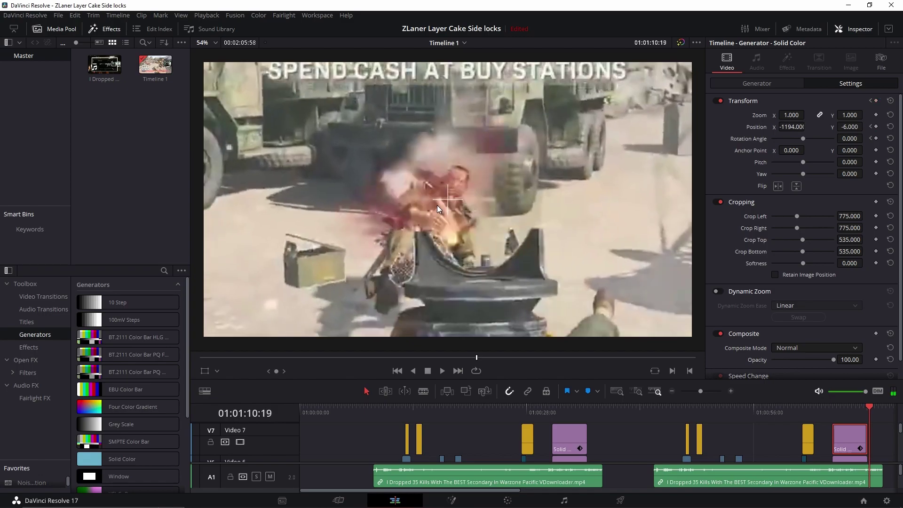
pyautogui.press('Right')
pyautogui.press('Right')
pyautogui.press('Right')
pyautogui.press('Right')
pyautogui.press('Right')
pyautogui.press('Right')
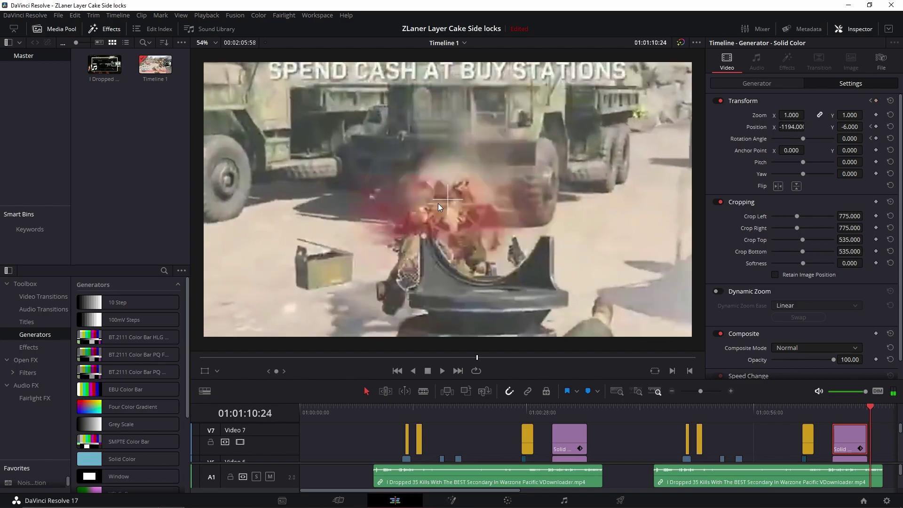
# Advance to 01:01:10:35 to examine the crosshair's position on the target while the weapon is still aimed
pyautogui.press('Right')
pyautogui.press('Right')
pyautogui.press('Right')
pyautogui.press('Right')
pyautogui.press('Right')
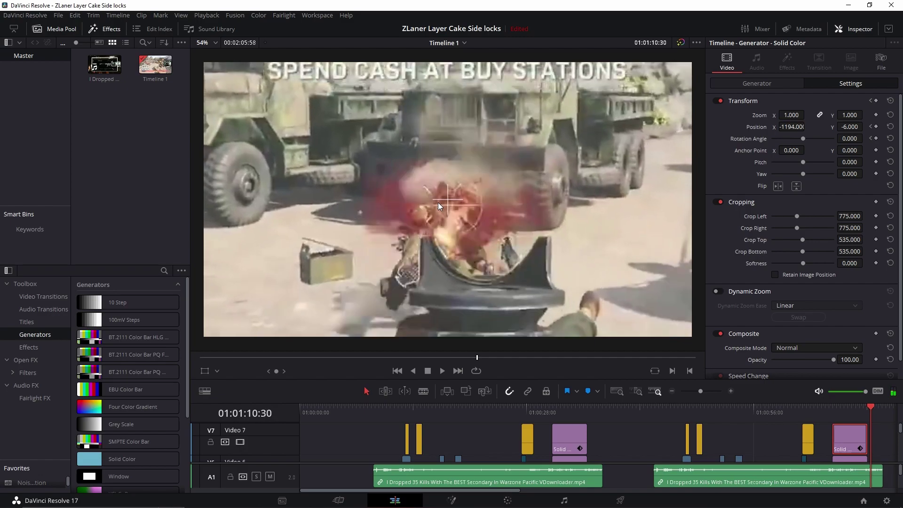
pyautogui.press('Right')
pyautogui.press('Right')
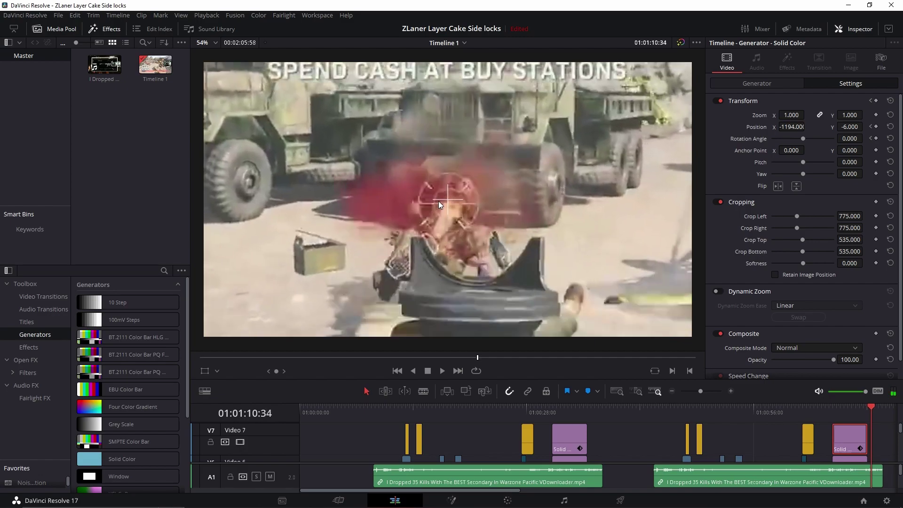
pyautogui.press('Right')
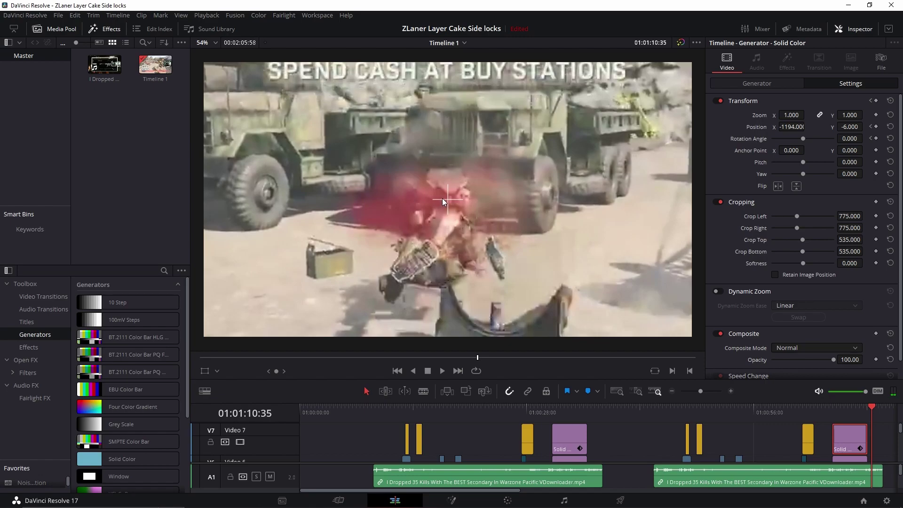
# Step on to 01:01:10:49 to examine how the crosshair leaves the target after the kill
pyautogui.press('Right')
pyautogui.press('Right')
pyautogui.press('Right')
pyautogui.press('Right')
pyautogui.press('Right')
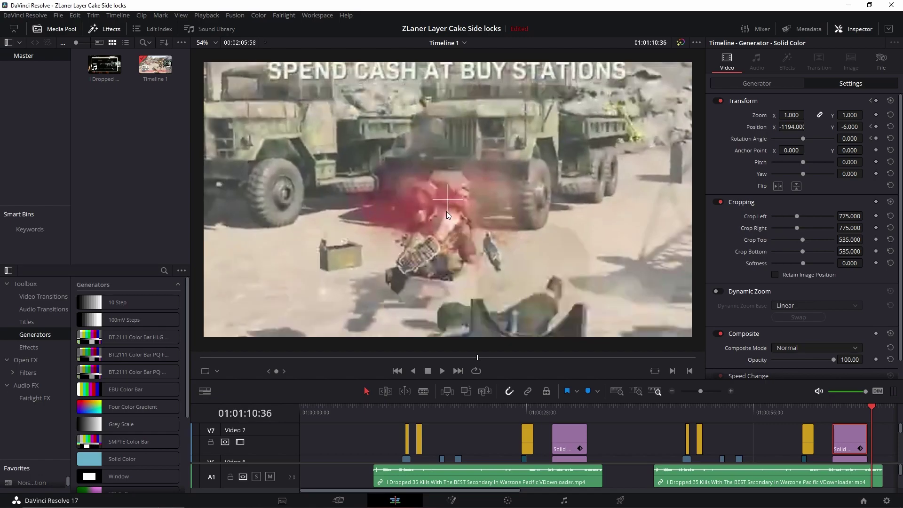
pyautogui.press('Right')
pyautogui.press('Right')
pyautogui.press('Right')
pyautogui.press('Right')
pyautogui.press('Right')
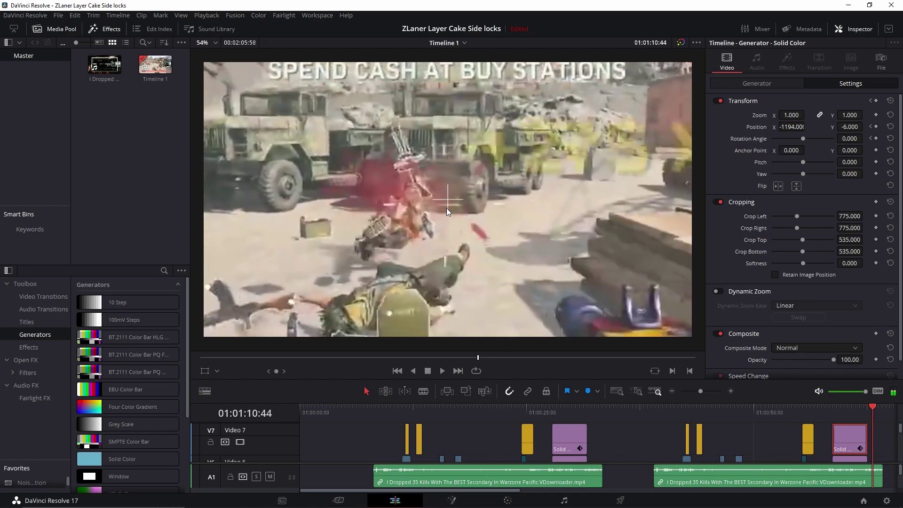
pyautogui.press('Right')
pyautogui.press('Right')
pyautogui.press('Right')
pyautogui.press('Right')
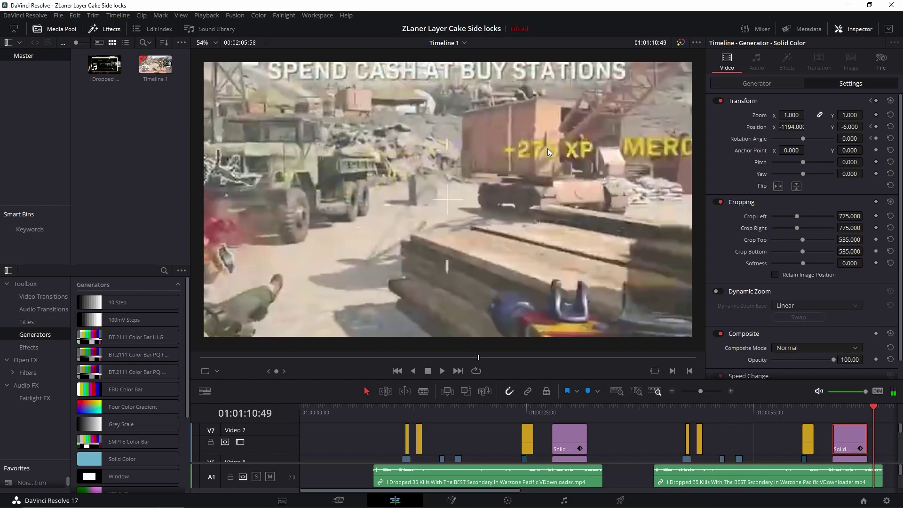
# Rewind from 01:01:10:49 back past 01:01:10:39 to review the crosshair's release from the target
pyautogui.press('Left')
pyautogui.press('Left')
pyautogui.press('Left')
pyautogui.press('Left')
pyautogui.press('Left')
pyautogui.press('Left')
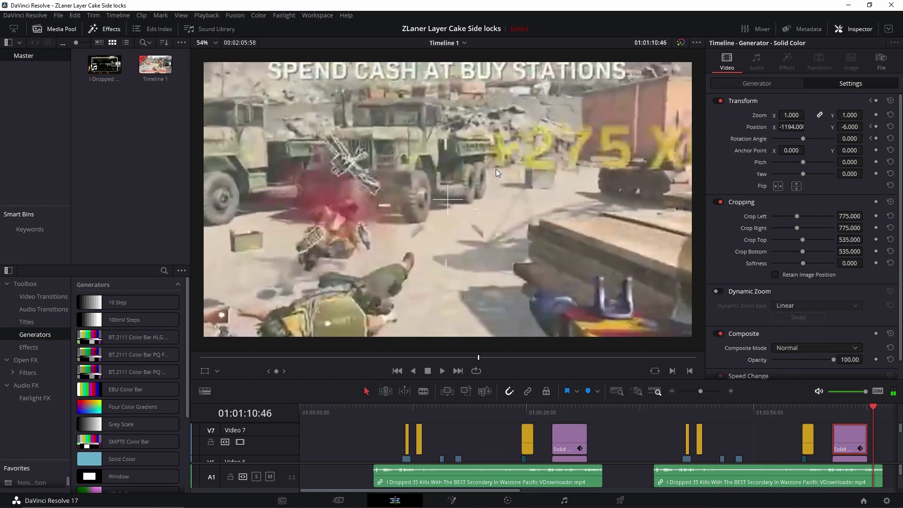
pyautogui.press('Left')
pyautogui.press('Left')
pyautogui.press('Left')
pyautogui.press('Left')
pyautogui.press('Left')
pyautogui.press('Left')
pyautogui.press('Left')
pyautogui.press('Left')
pyautogui.press('Left')
pyautogui.press('Left')
pyautogui.press('Left')
pyautogui.press('Left')
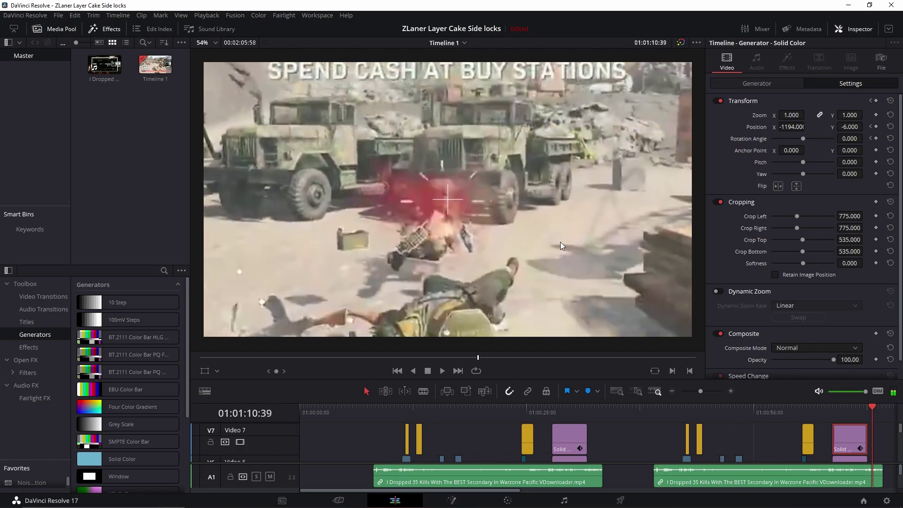
# Step through the frames between 01:01:10:34 and 01:01:10:43 to recheck the moment the crosshair moves off the target
pyautogui.press('Right')
pyautogui.press('Right')
pyautogui.press('Right')
pyautogui.press('Right')
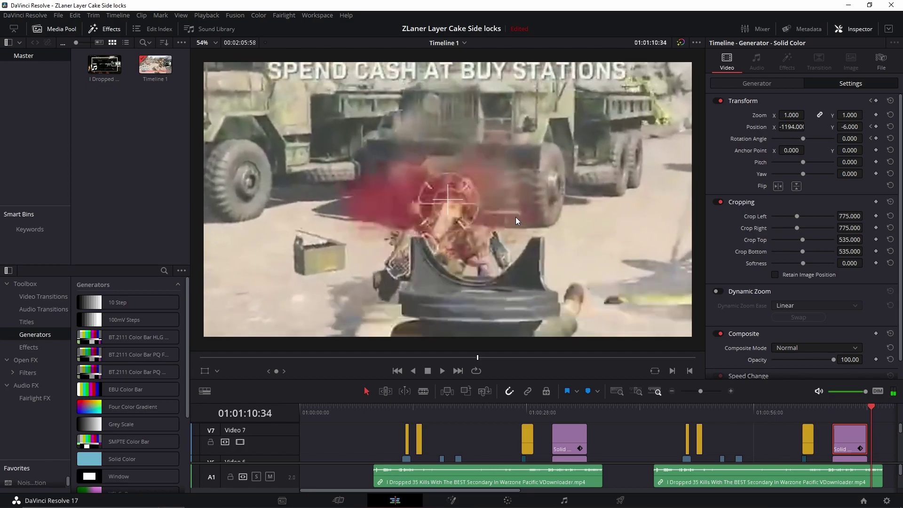
pyautogui.press('Right')
pyautogui.press('Right')
pyautogui.press('Right')
pyautogui.press('Right')
pyautogui.press('Right')
pyautogui.press('Right')
pyautogui.press('Right')
pyautogui.press('Right')
pyautogui.press('Right')
pyautogui.press('Right')
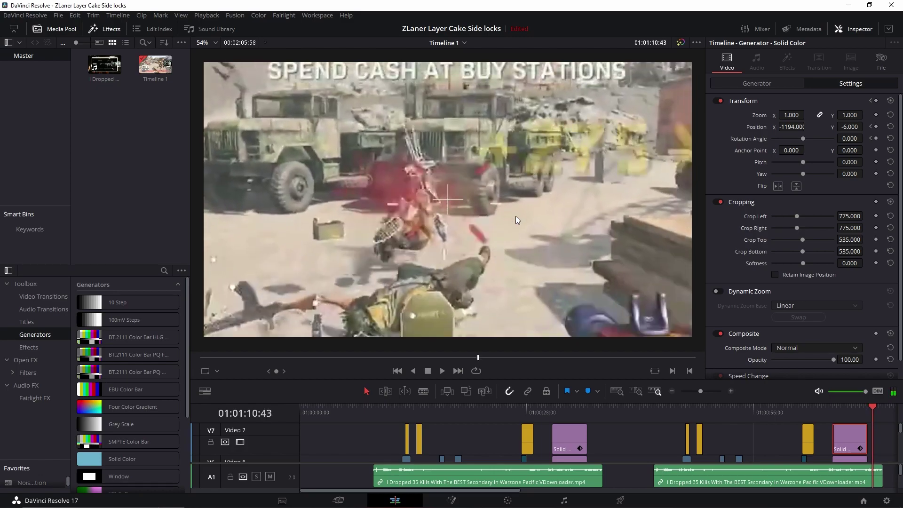
# Step ahead to 01:01:10:47 and back to 01:01:10:39 to examine where the crosshair separates from the downed target
pyautogui.press('Right')
pyautogui.press('Right')
pyautogui.press('Right')
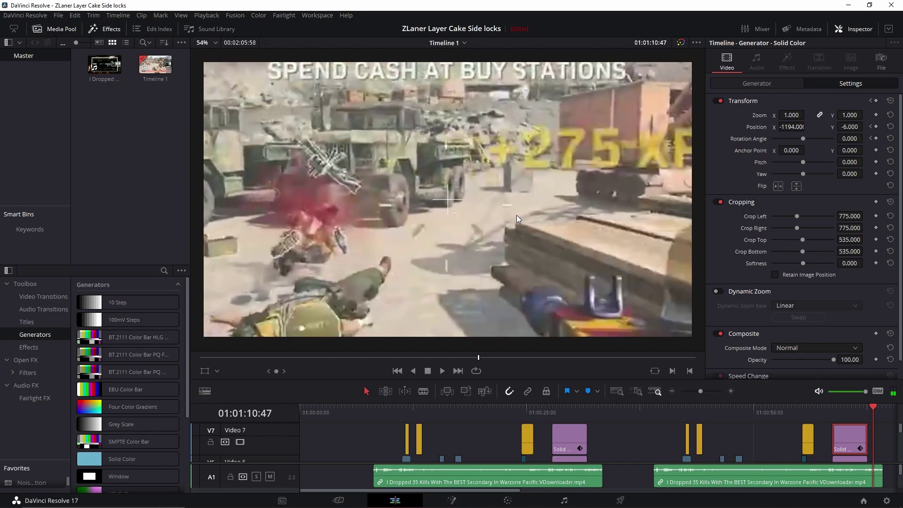
pyautogui.press('Left')
pyautogui.press('Left')
pyautogui.press('Left')
pyautogui.press('Left')
pyautogui.press('Left')
pyautogui.press('Left')
pyautogui.press('Left')
pyautogui.press('Left')
pyautogui.press('Left')
pyautogui.press('Left')
pyautogui.press('Left')
pyautogui.press('Left')
pyautogui.press('Left')
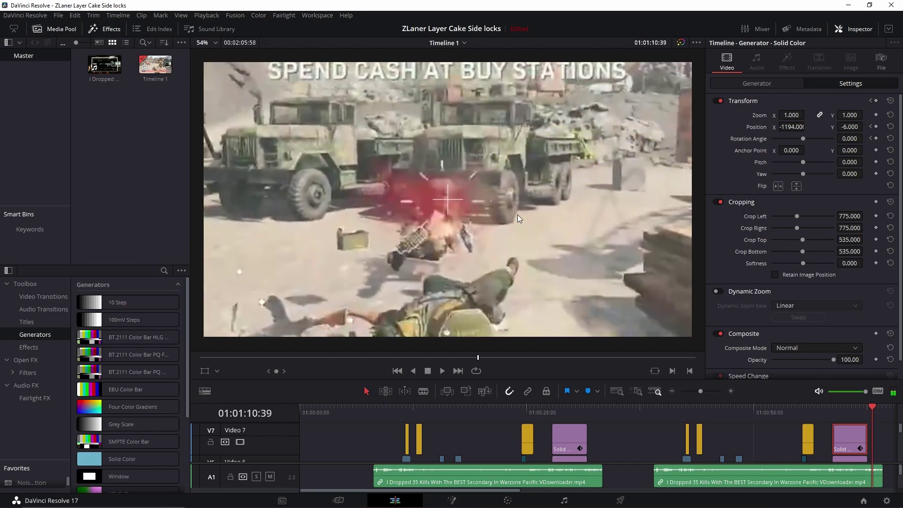
# Rewind from 01:01:10:39 to 01:01:10:12 to review the crosshair's position on the target throughout the aimed shots
pyautogui.press('Left')
pyautogui.press('Left')
pyautogui.press('Left')
pyautogui.press('Left')
pyautogui.press('Left')
pyautogui.press('Left')
pyautogui.press('Left')
pyautogui.press('Left')
pyautogui.press('Left')
pyautogui.press('Left')
pyautogui.press('Left')
pyautogui.press('Left')
pyautogui.press('Left')
pyautogui.press('Left')
pyautogui.press('Left')
pyautogui.press('Left')
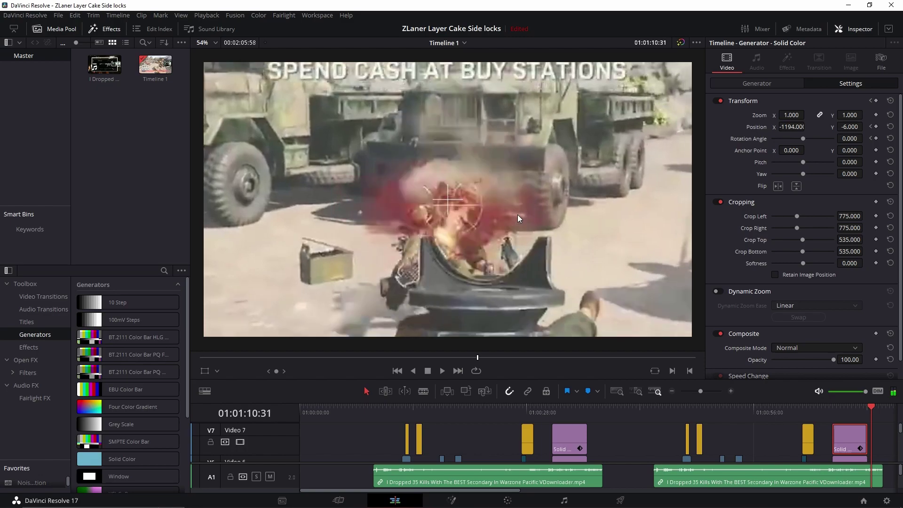
pyautogui.press('Left')
pyautogui.press('Left')
pyautogui.press('Left')
pyautogui.press('Left')
pyautogui.press('Left')
pyautogui.press('Left')
pyautogui.press('Left')
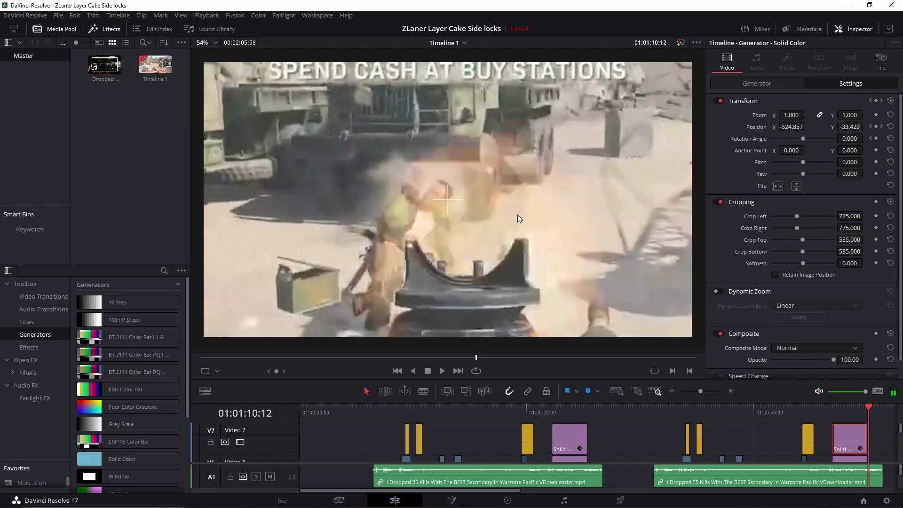
# Advance from 01:01:10:12 to 01:01:10:26 to examine how the crosshair follows the target between shots
pyautogui.press('Right')
pyautogui.press('Right')
pyautogui.press('Right')
pyautogui.press('Right')
pyautogui.press('Right')
pyautogui.press('Right')
pyautogui.press('Right')
pyautogui.press('Right')
pyautogui.press('Right')
pyautogui.press('Right')
pyautogui.press('Right')
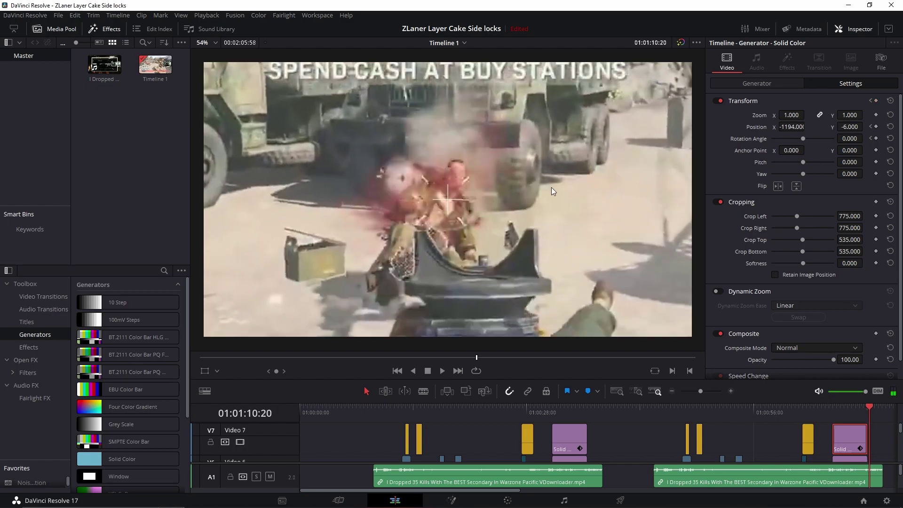
pyautogui.press('Right')
pyautogui.press('Right')
pyautogui.press('Right')
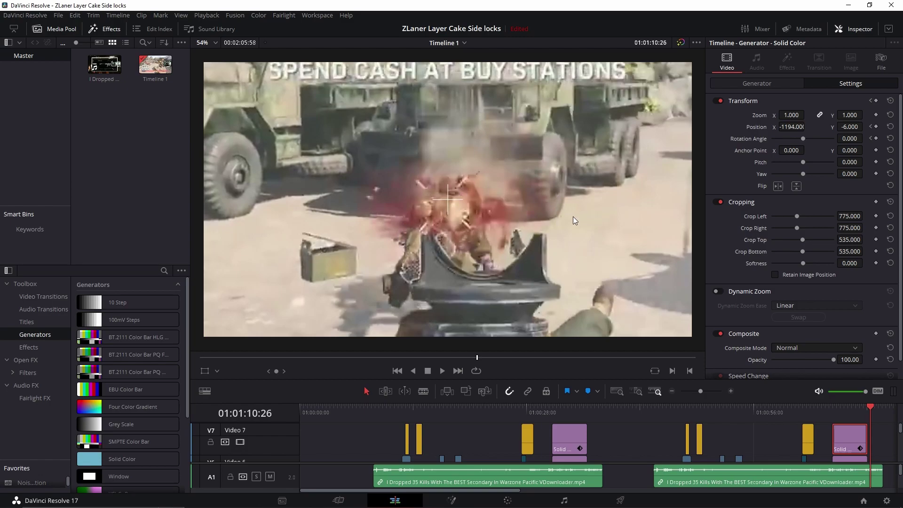
# Recheck the frames just before 01:01:10:26, and continue to 01:01:10:29 to compare the crosshair's placement on the target
pyautogui.press('Left')
pyautogui.press('Left')
pyautogui.press('Left')
pyautogui.press('Right')
pyautogui.press('Right')
pyautogui.press('Right')
pyautogui.press('Right')
pyautogui.press('Right')
pyautogui.press('Right')
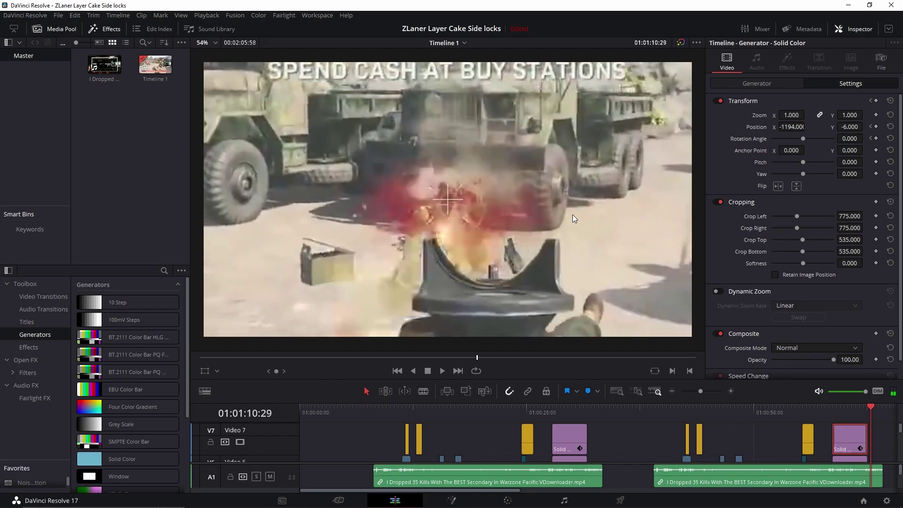
# Advance from 01:01:10:29 to 01:01:10:38 to examine the crosshair on the target as the weapon is lowered
pyautogui.press('Right')
pyautogui.press('Right')
pyautogui.press('Right')
pyautogui.press('Right')
pyautogui.press('Right')
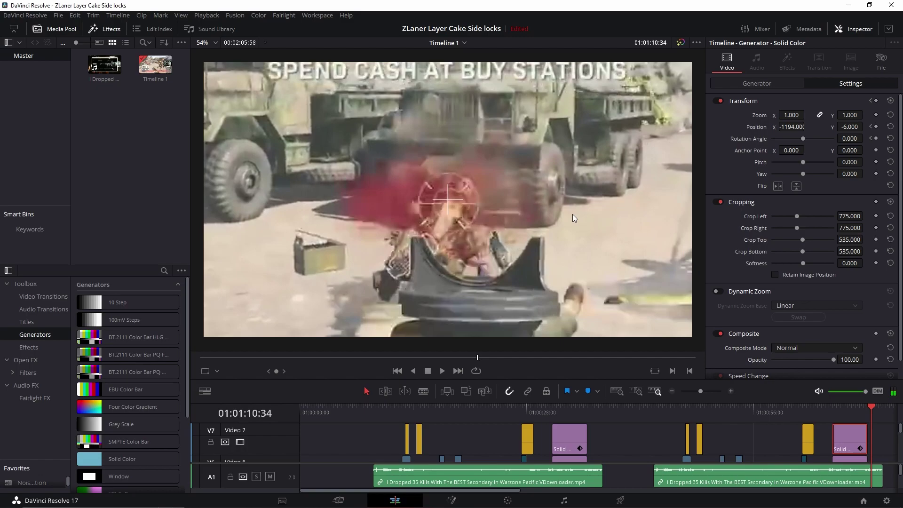
pyautogui.press('Right')
pyautogui.press('Right')
pyautogui.press('Right')
pyautogui.press('Right')
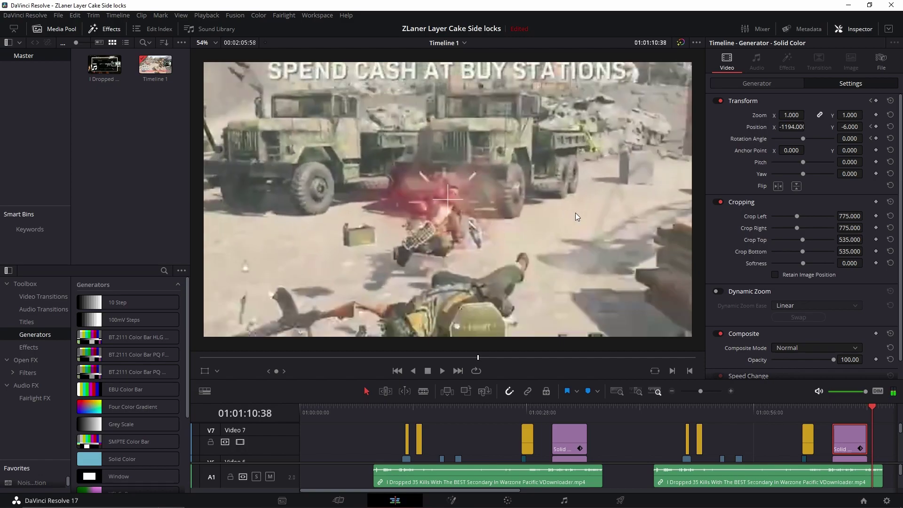
# Advance from 01:01:10:38 to 01:01:10:50 to examine the crosshair's swing away from the target
pyautogui.press('Right')
pyautogui.press('Right')
pyautogui.press('Right')
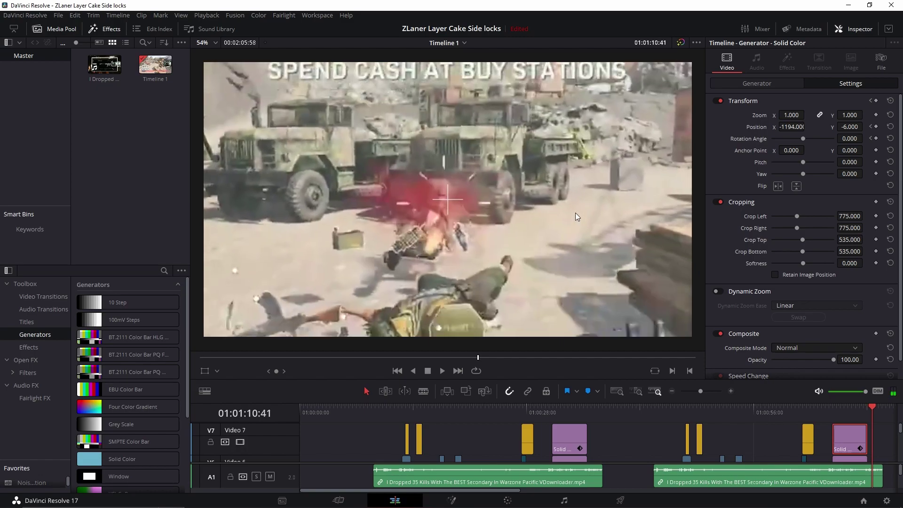
pyautogui.press('Right')
pyautogui.press('Right')
pyautogui.press('Right')
pyautogui.press('Right')
pyautogui.press('Right')
pyautogui.press('Right')
pyautogui.press('Right')
pyautogui.press('Right')
pyautogui.press('Right')
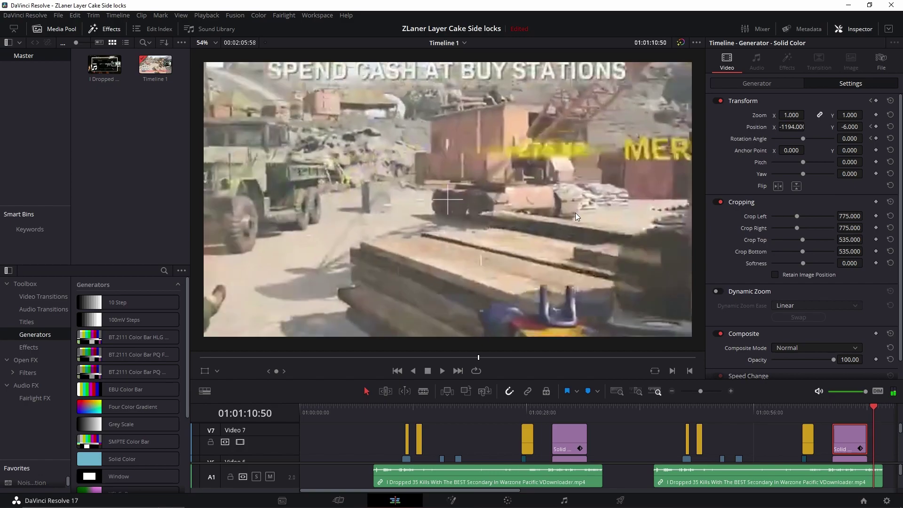
# Step back from 01:01:10:50 to 01:01:10:39 to recheck the frame where the crosshair lets go of the target
pyautogui.press('Left')
pyautogui.press('Left')
pyautogui.press('Left')
pyautogui.press('Left')
pyautogui.press('Left')
pyautogui.press('Left')
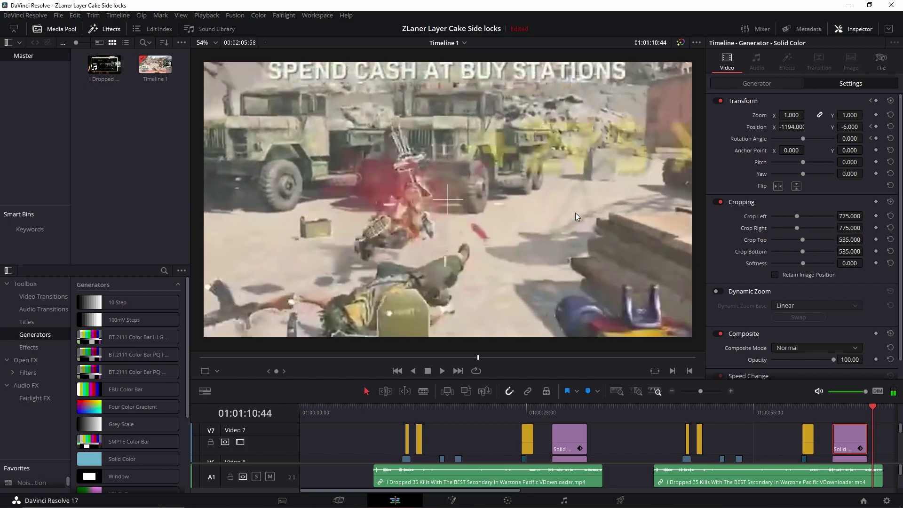
pyautogui.press('Left')
pyautogui.press('Left')
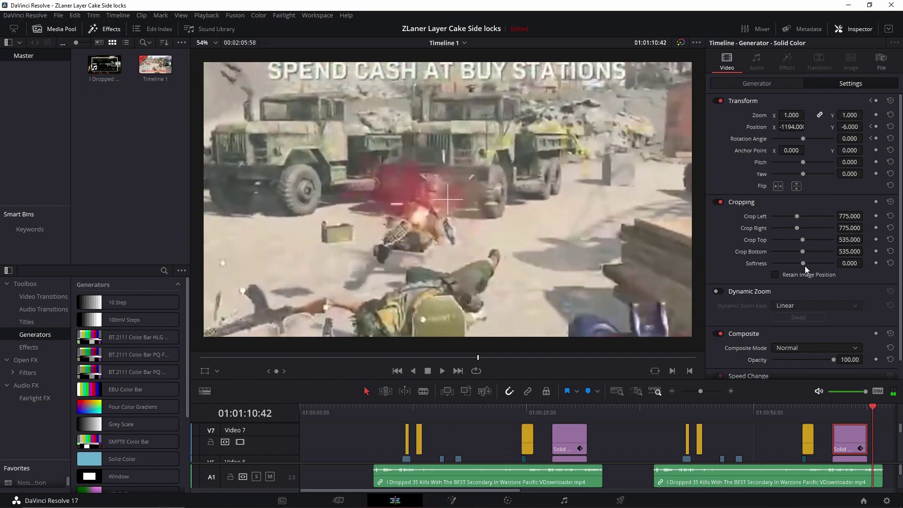
pyautogui.press('Left')
pyautogui.press('Left')
pyautogui.press('Left')
pyautogui.press('Left')
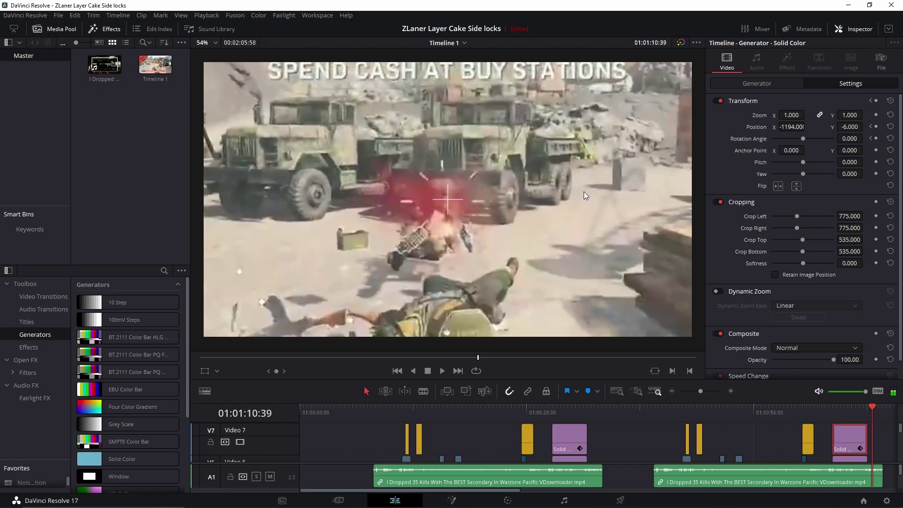
# Rewind from 01:01:10:39 to 01:01:10:30 to review the crosshair's hold on the target before the weapon is lowered
pyautogui.press('Left')
pyautogui.press('Left')
pyautogui.press('Left')
pyautogui.press('Left')
pyautogui.press('Left')
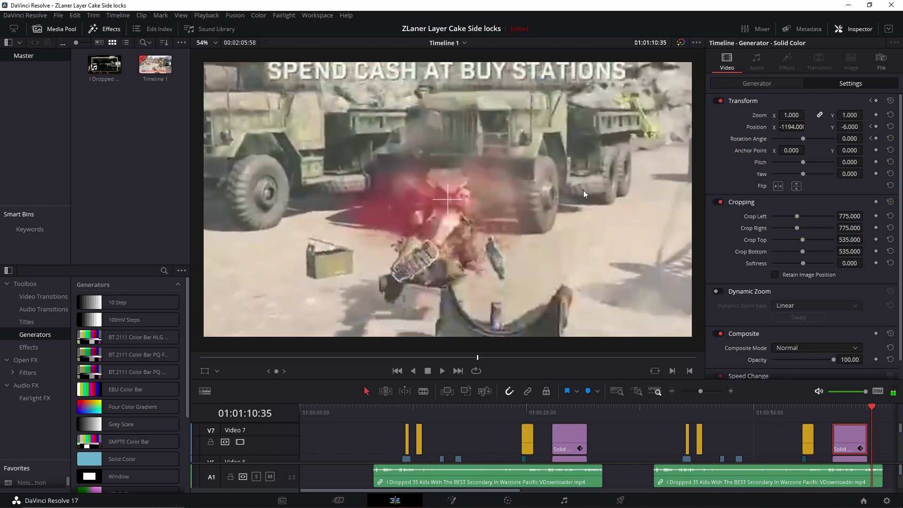
pyautogui.press('Left')
pyautogui.press('Left')
pyautogui.press('Left')
pyautogui.press('Left')
pyautogui.press('Left')
pyautogui.press('Left')
pyautogui.press('Left')
pyautogui.press('Left')
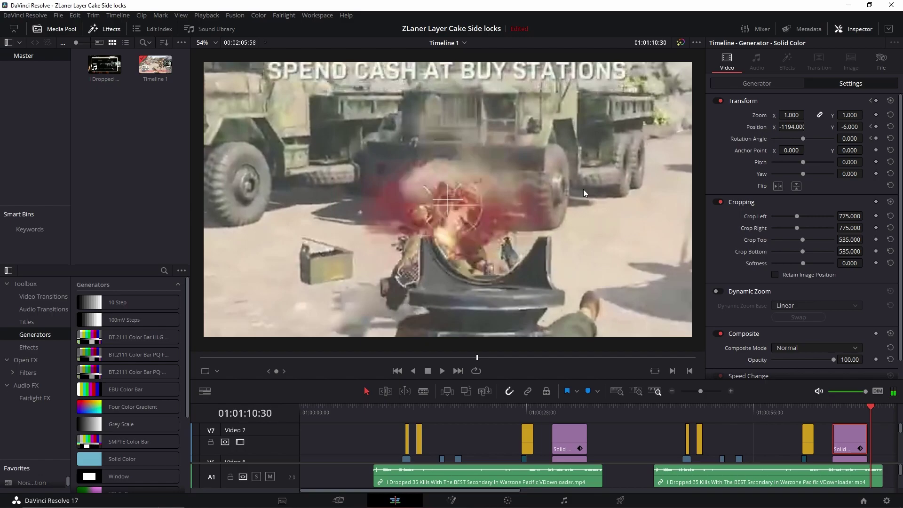
# Rewind from 01:01:10:30 to 01:01:10:12 to trace the crosshair's position back to the first aimed shot
pyautogui.press('Left')
pyautogui.press('Left')
pyautogui.press('Left')
pyautogui.press('Left')
pyautogui.press('Left')
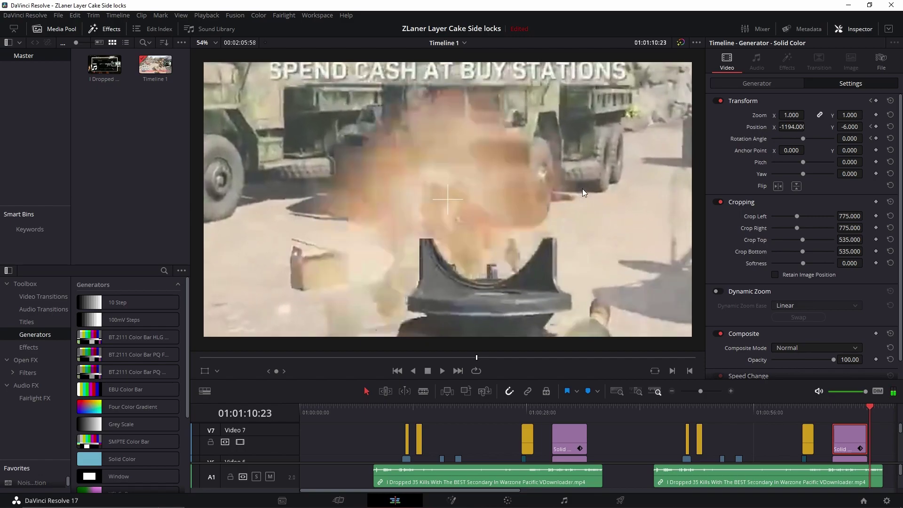
pyautogui.press('Left')
pyautogui.press('Left')
pyautogui.press('Left')
pyautogui.press('Left')
pyautogui.press('Left')
pyautogui.press('Left')
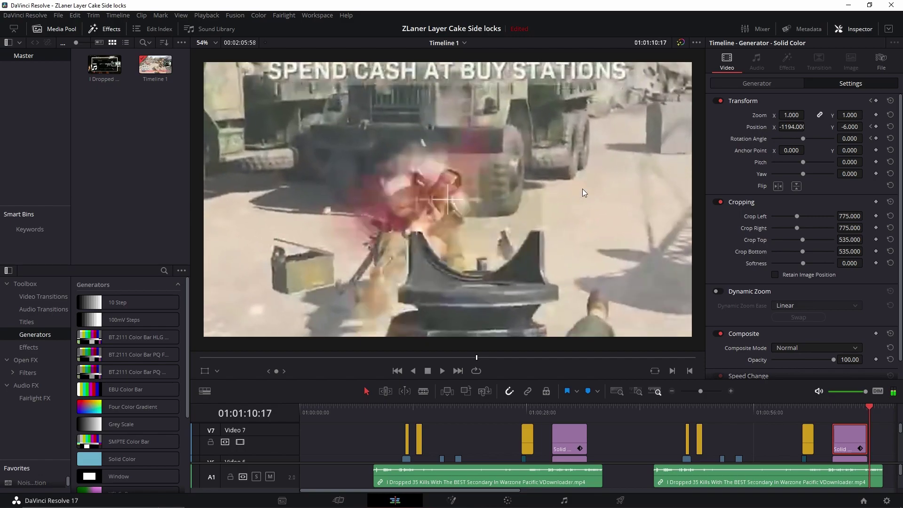
pyautogui.press('Left')
pyautogui.press('Left')
pyautogui.press('Left')
pyautogui.press('Left')
pyautogui.press('Left')
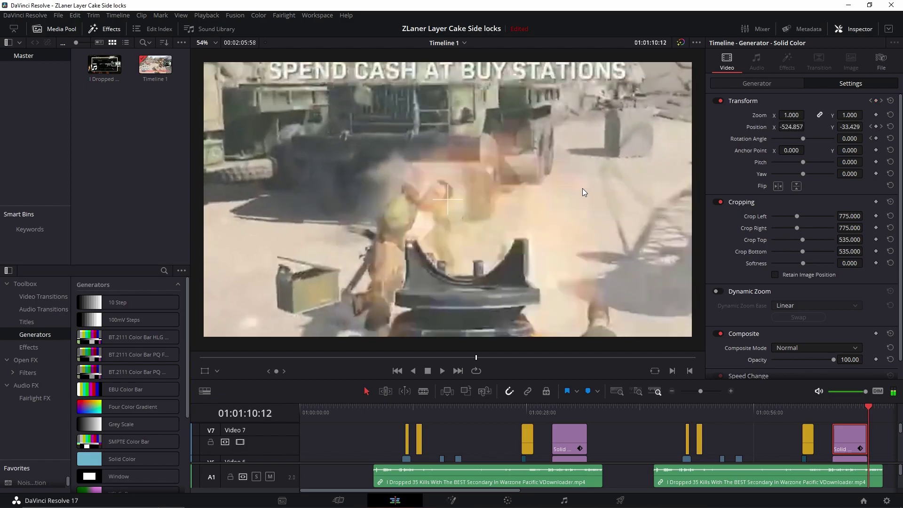
# Step back from 01:01:10:12 to 01:01:10:00 to examine the crosshair's approach to the target against the overlay lines
pyautogui.press('Left')
pyautogui.press('Left')
pyautogui.press('Left')
pyautogui.press('Left')
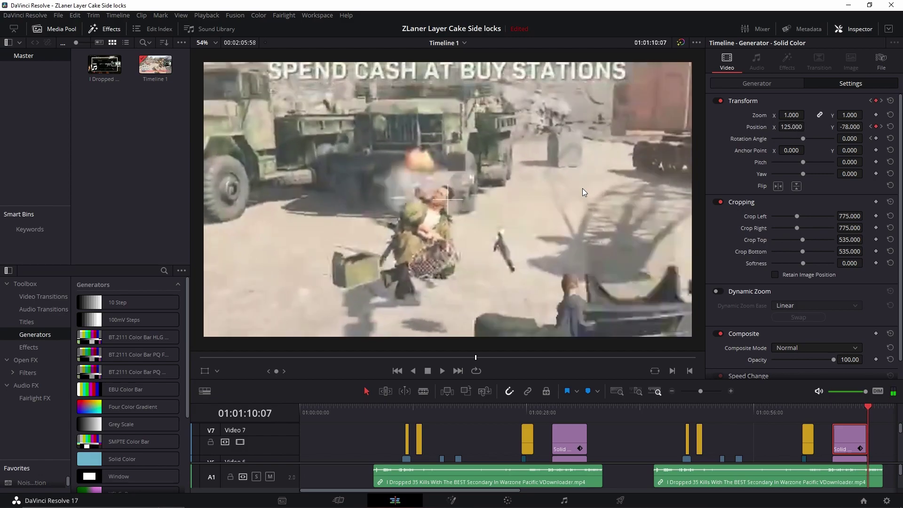
pyautogui.press('Left')
pyautogui.press('Left')
pyautogui.press('Left')
pyautogui.press('Left')
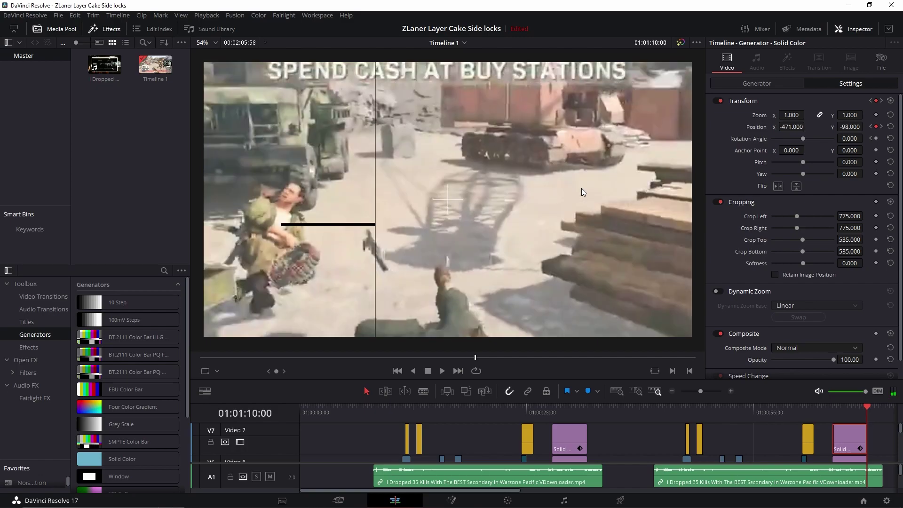
# Play the footage from 01:01:10:00 through the clip's end, and step back to the frame at 01:01:11:54
pyautogui.press('space')
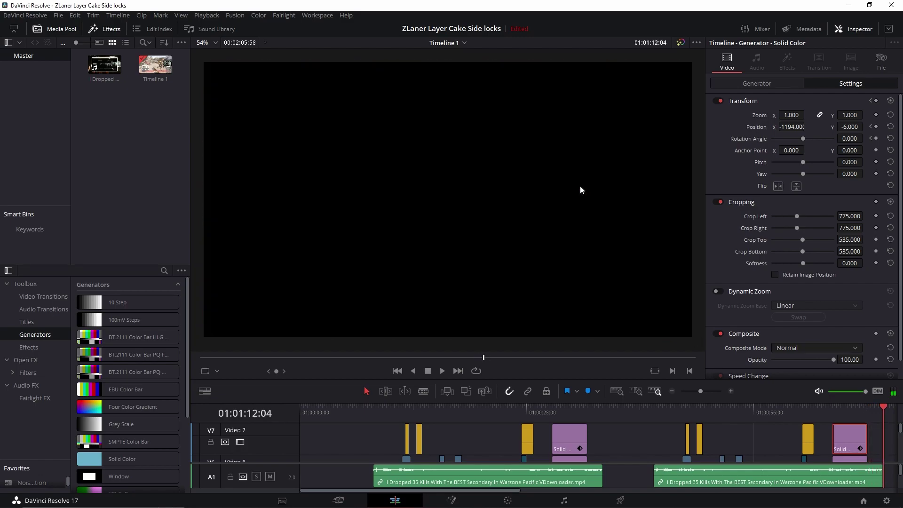
pyautogui.press('Left')
pyautogui.press('Left')
pyautogui.press('Left')
pyautogui.press('Left')
pyautogui.press('Left')
pyautogui.press('Left')
pyautogui.press('Left')
pyautogui.press('Left')
pyautogui.press('Left')
pyautogui.press('Left')
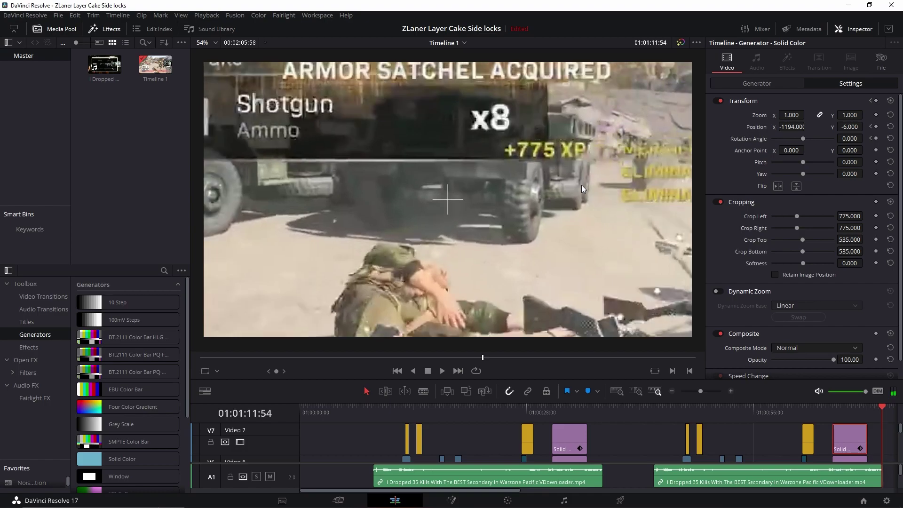